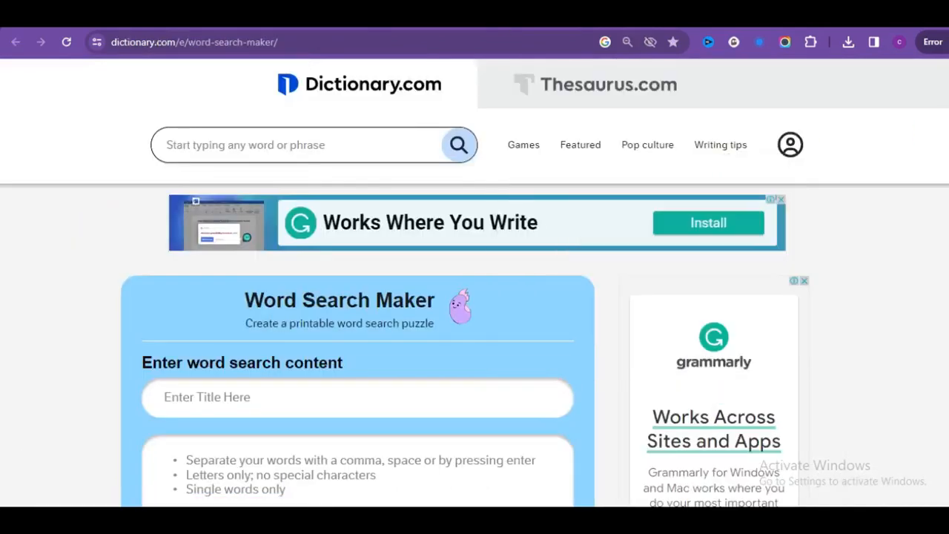
Step: Title the word search MY CHRISTMAS PUZZLE GAME and list Angel, Advent, Apron, Acorn, Amaretto, Attend, Attendee, Adore, Aroma and Antler as its words
{"action": "scroll", "coordinate": [475, 281], "scroll_direction": "down", "scroll_amount": 2}
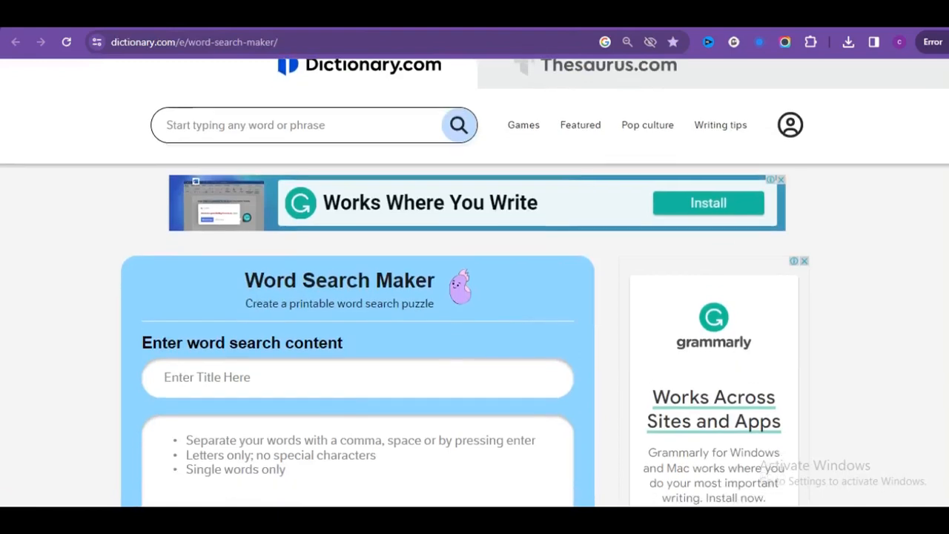
{"action": "scroll", "coordinate": [356, 281], "scroll_direction": "down", "scroll_amount": 1}
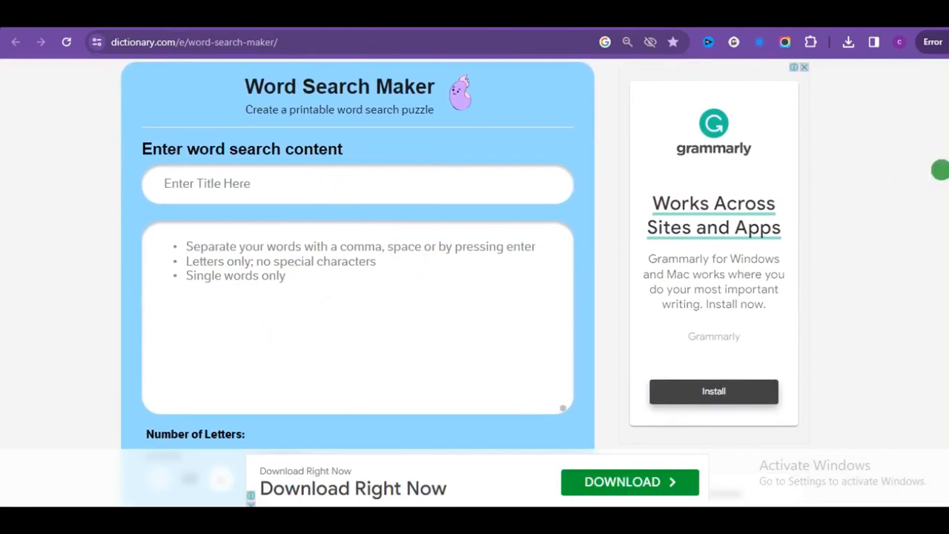
{"action": "scroll", "coordinate": [925, 248], "scroll_direction": "down", "scroll_amount": 3}
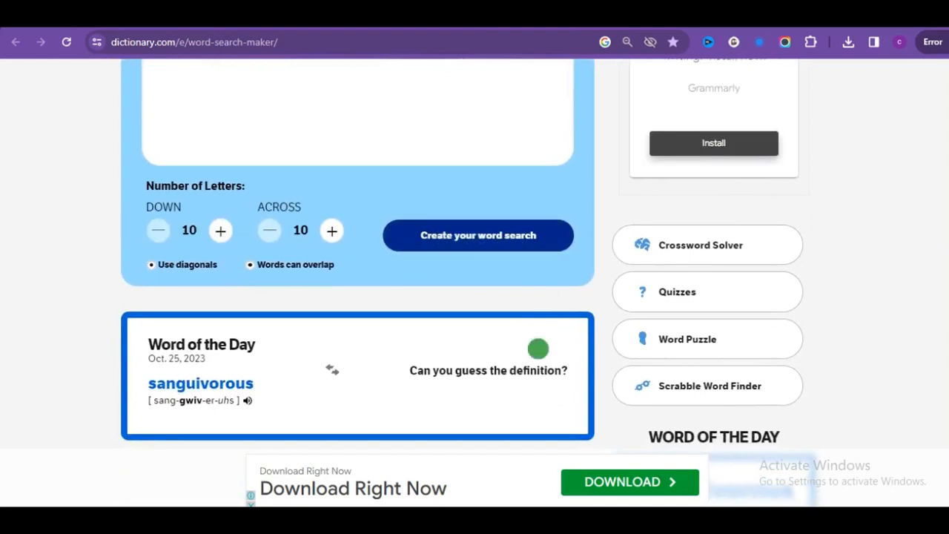
{"action": "scroll", "coordinate": [394, 250], "scroll_direction": "up", "scroll_amount": 3}
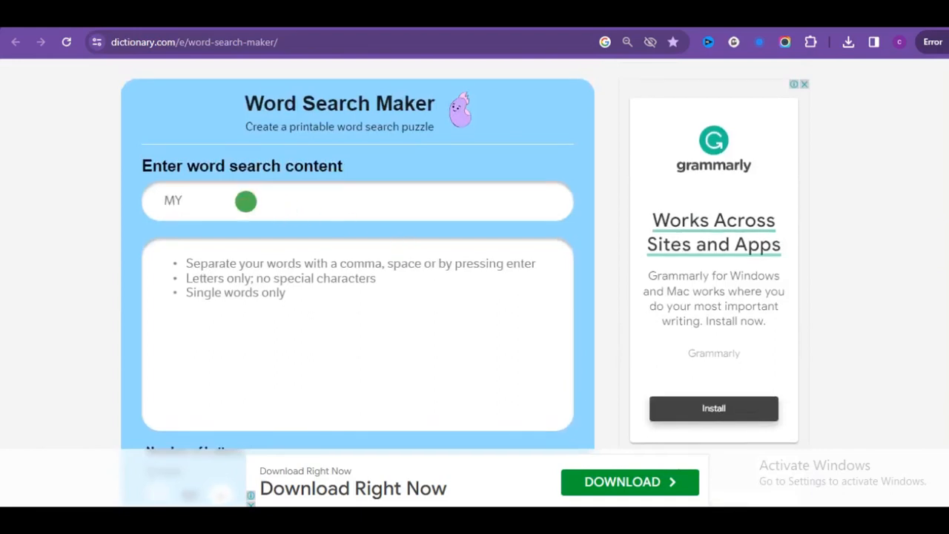
{"action": "type", "text": "CHRISTMAS PUZZLE GAME"}
{"action": "left_click", "coordinate": [179, 257]}
{"action": "type", "text": "Angel Advent Apple cider Advent calendar Apron Acorn Amaretto (a type of Christmas drink) Attend Anticipation Attendee"}
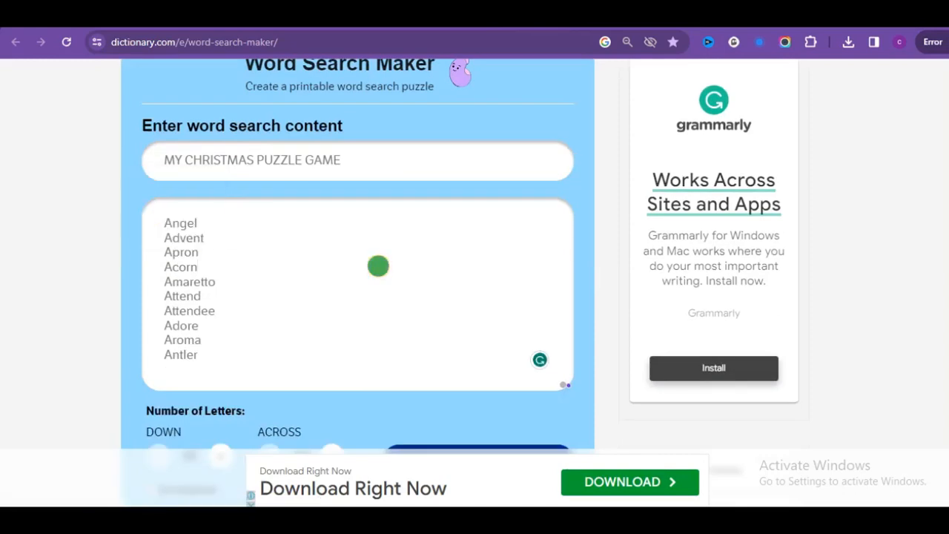
Step: Create the word search from the entered A words and review its letter grid and word bank
{"action": "scroll", "coordinate": [378, 265], "scroll_direction": "down", "scroll_amount": 2}
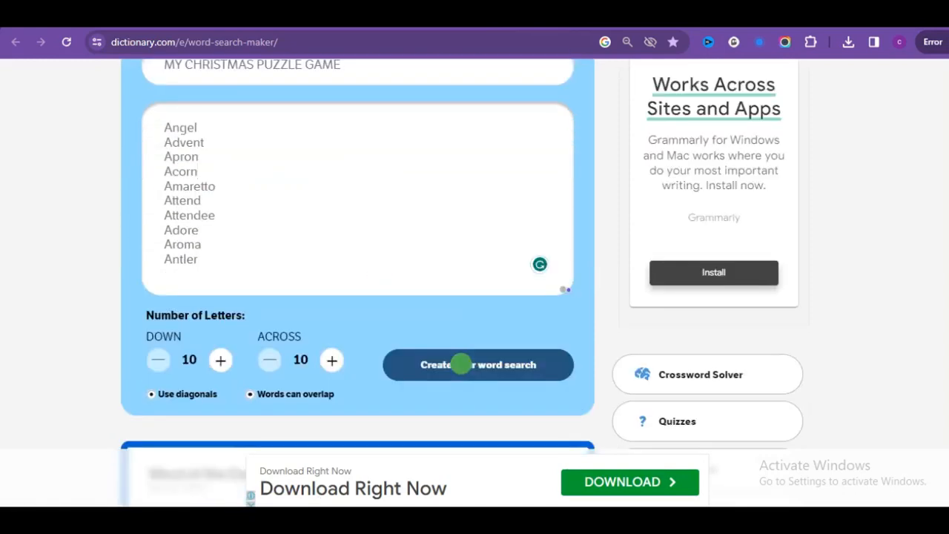
{"action": "left_click", "coordinate": [460, 364]}
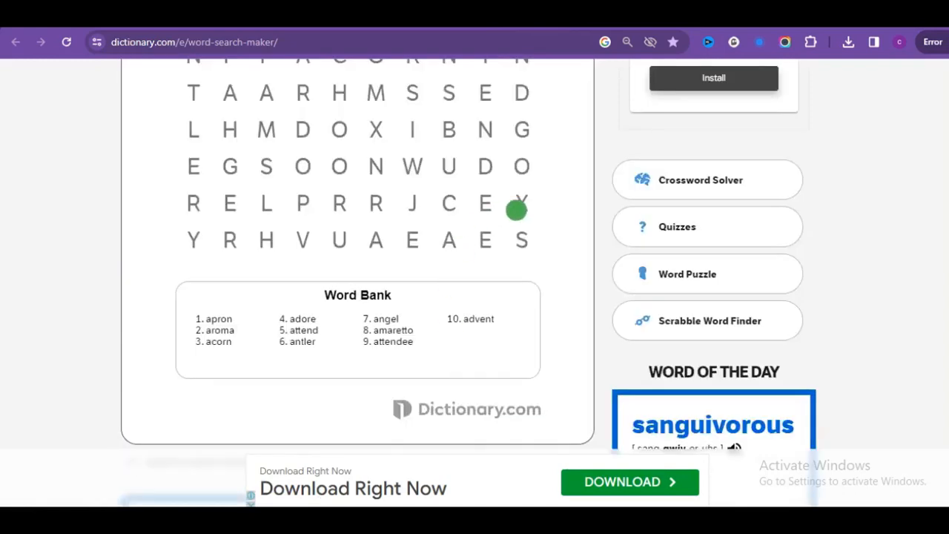
{"action": "scroll", "coordinate": [876, 168], "scroll_direction": "up", "scroll_amount": 5}
{"action": "scroll", "coordinate": [474, 284], "scroll_direction": "down", "scroll_amount": 1}
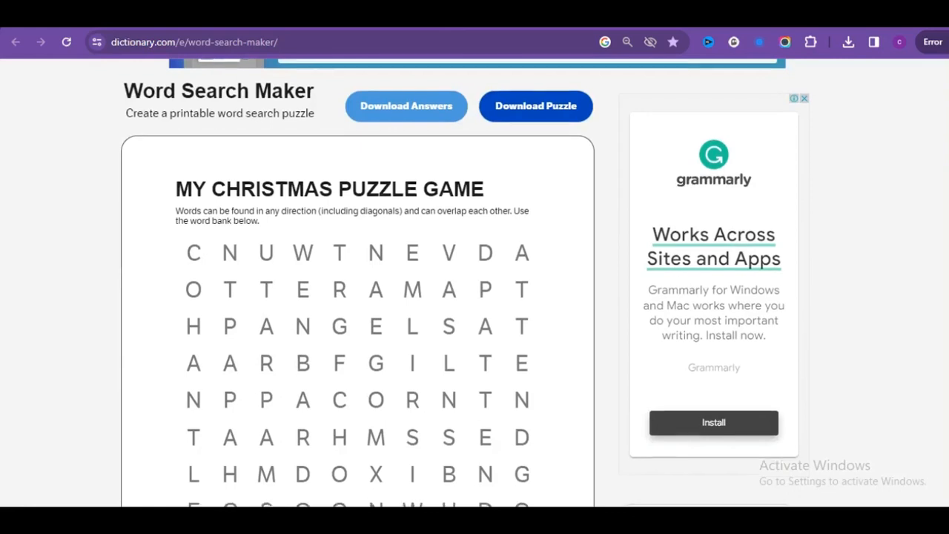
{"action": "scroll", "coordinate": [930, 270], "scroll_direction": "down", "scroll_amount": 4}
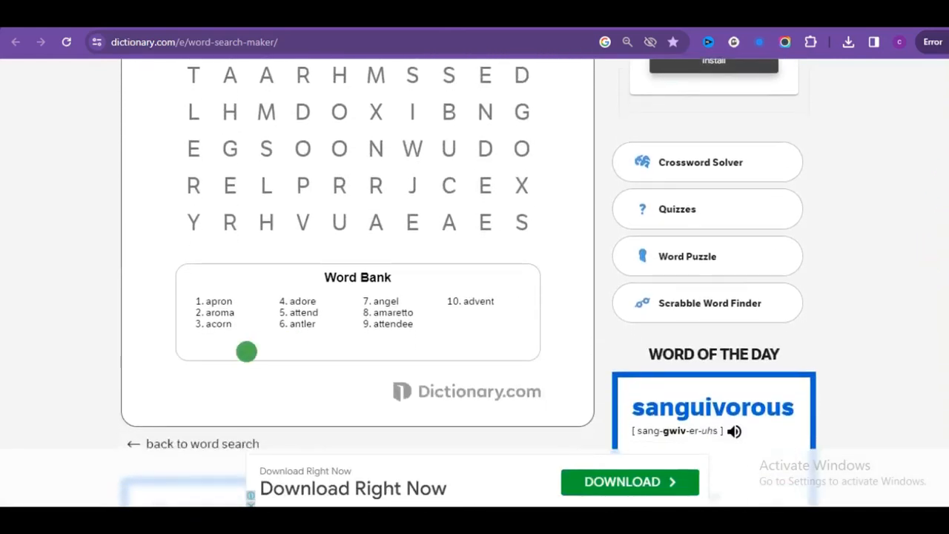
{"action": "scroll", "coordinate": [475, 283], "scroll_direction": "up", "scroll_amount": 3}
{"action": "scroll", "coordinate": [475, 283], "scroll_direction": "up", "scroll_amount": 3}
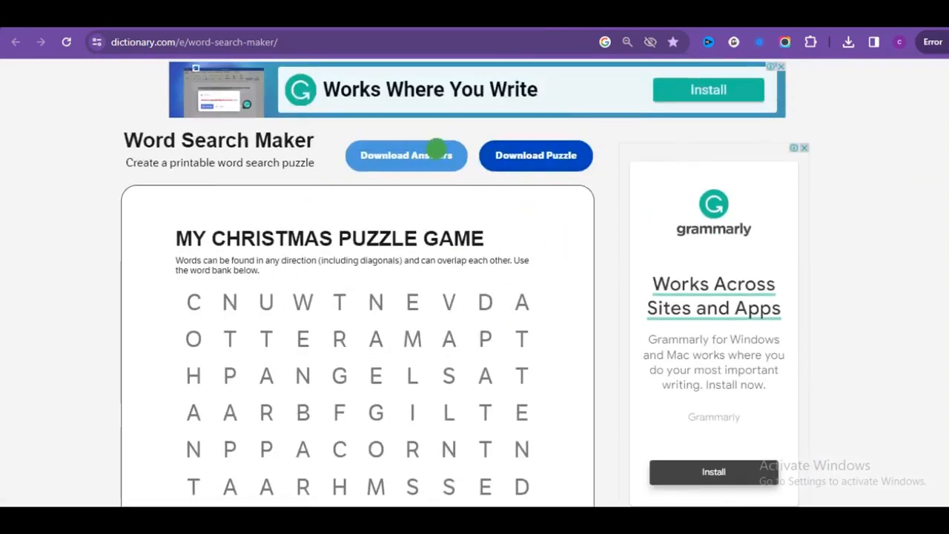
Step: Save the puzzle as my-christmas-puzzle-game and its answers as my-christmas-puzzle-game (1), and look over the answer PDF
{"action": "left_click", "coordinate": [535, 153]}
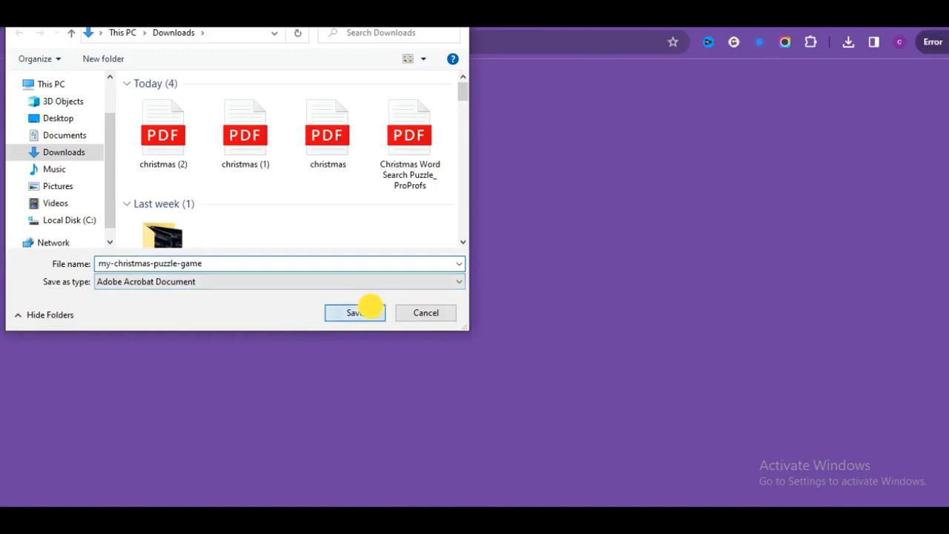
{"action": "left_click", "coordinate": [368, 307]}
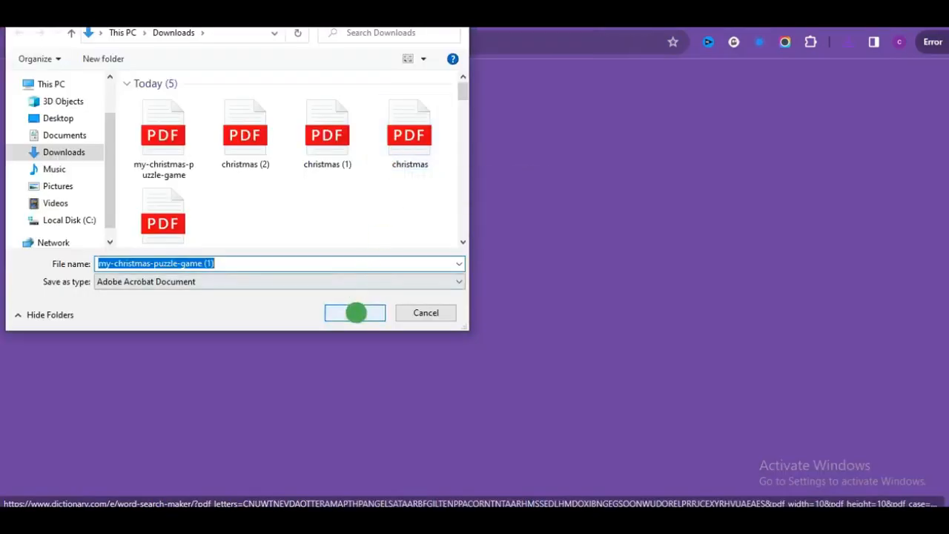
{"action": "left_click", "coordinate": [356, 312]}
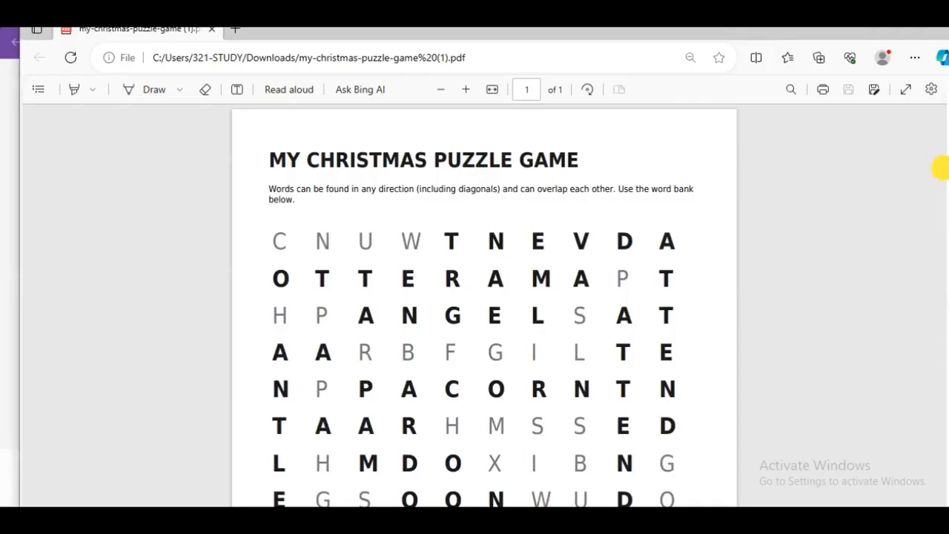
{"action": "scroll", "coordinate": [940, 165], "scroll_direction": "down", "scroll_amount": 5}
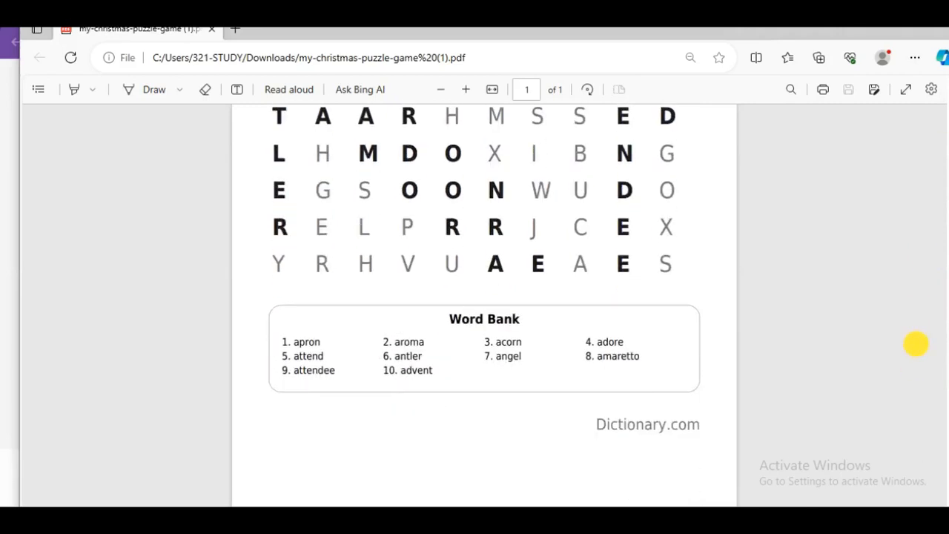
{"action": "scroll", "coordinate": [941, 201], "scroll_direction": "up", "scroll_amount": 5}
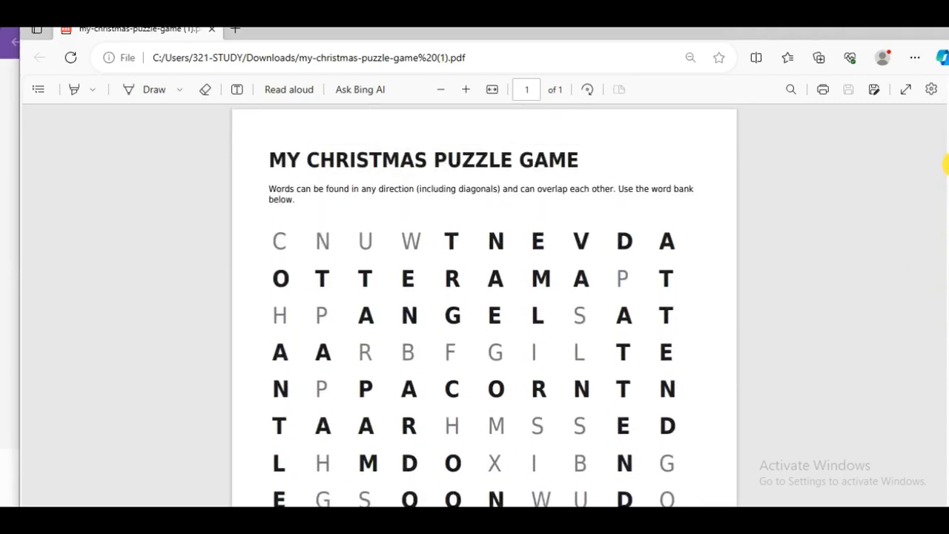
{"action": "scroll", "coordinate": [940, 180], "scroll_direction": "down", "scroll_amount": 4}
{"action": "scroll", "coordinate": [928, 347], "scroll_direction": "up", "scroll_amount": 4}
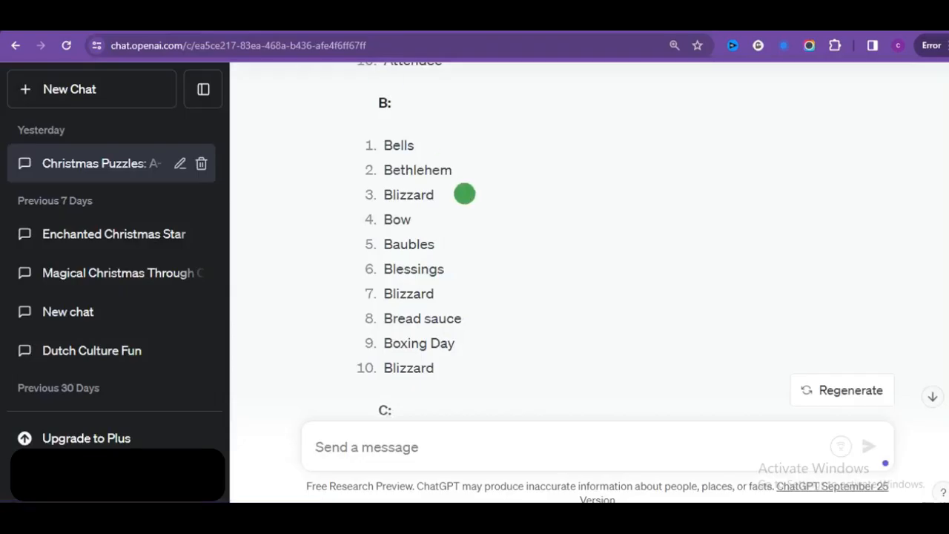
Step: Create a word search titled My Christmas Puzzle from the ChatGPT list of B words, with Born and Boots replacing the repeated Blizzard entries
{"action": "left_click_drag", "start_coordinate": [385, 145], "coordinate": [448, 368]}
{"action": "key", "text": "ctrl+c"}
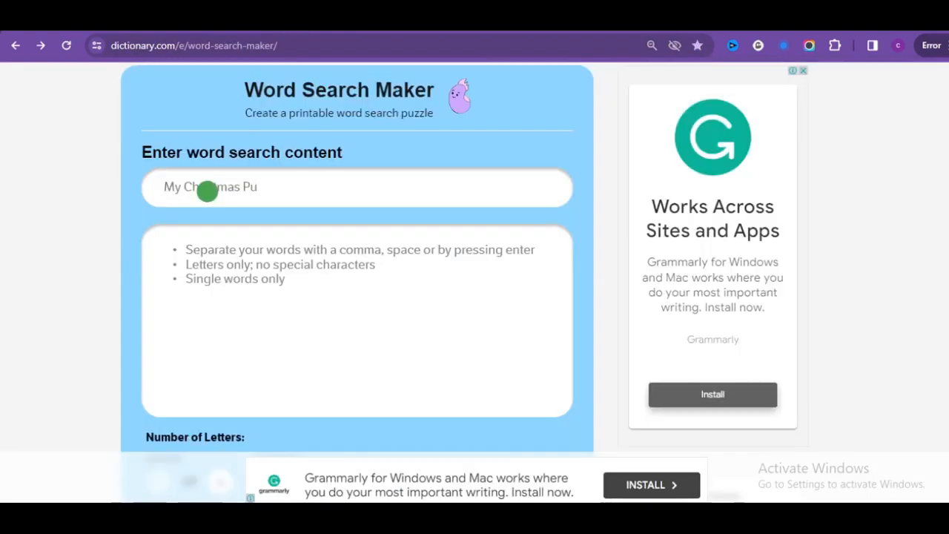
{"action": "type", "text": "zzle"}
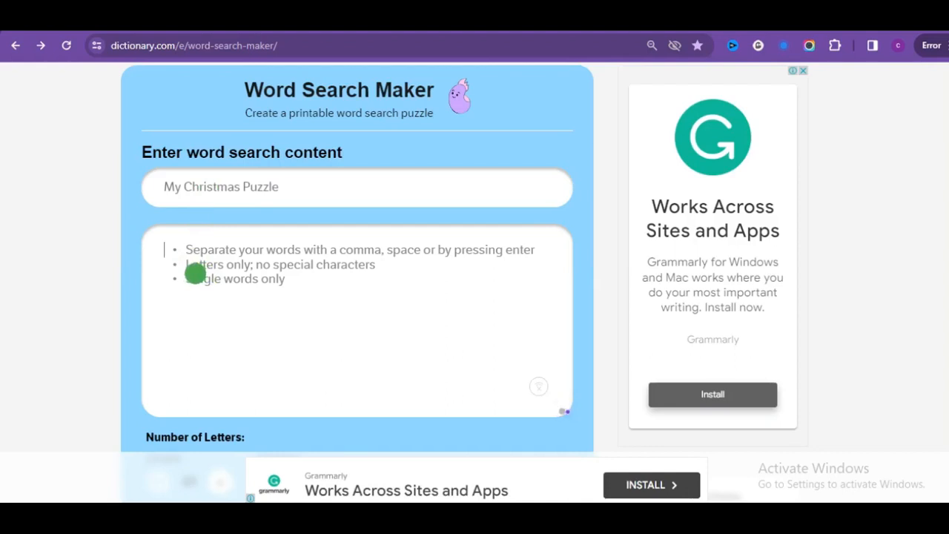
{"action": "key", "text": "ctrl+v"}
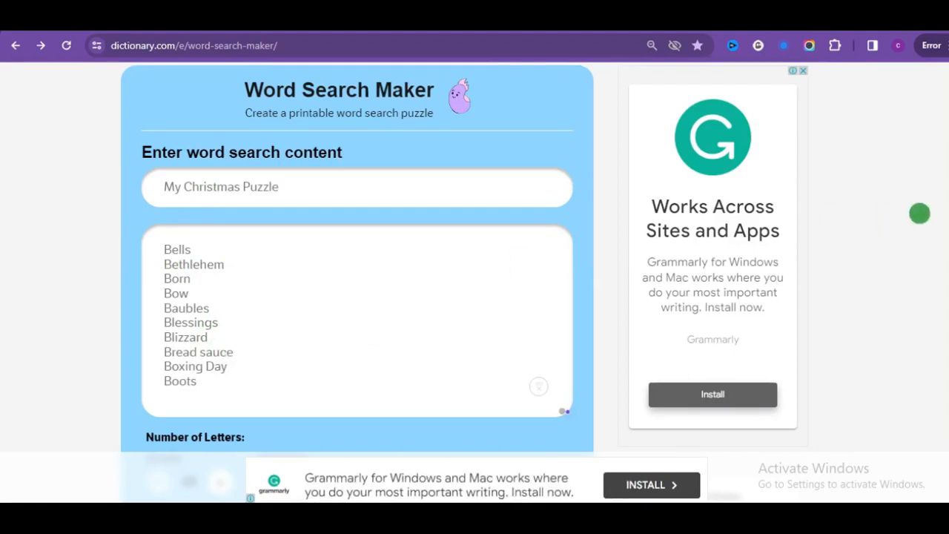
{"action": "scroll", "coordinate": [460, 281], "scroll_direction": "down", "scroll_amount": 1}
{"action": "scroll", "coordinate": [460, 282], "scroll_direction": "up", "scroll_amount": 1}
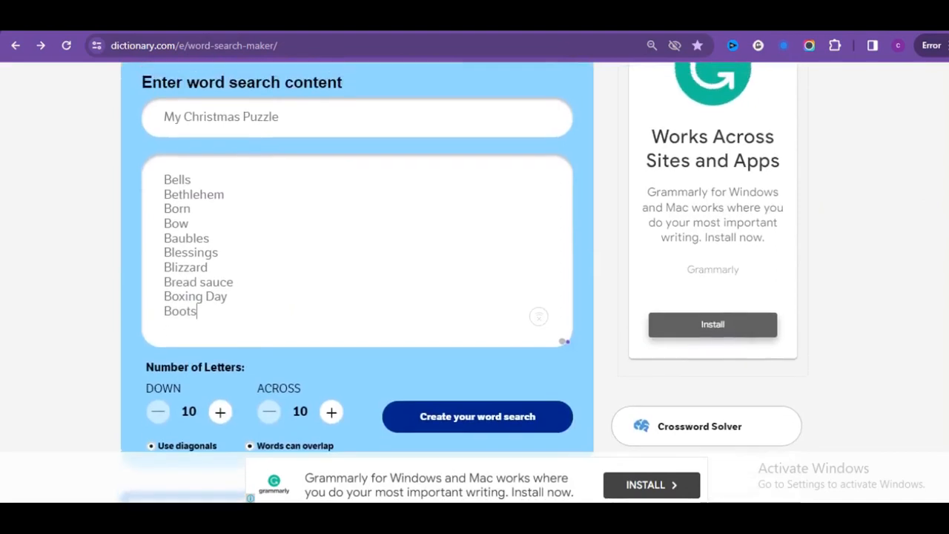
{"action": "left_click", "coordinate": [478, 415]}
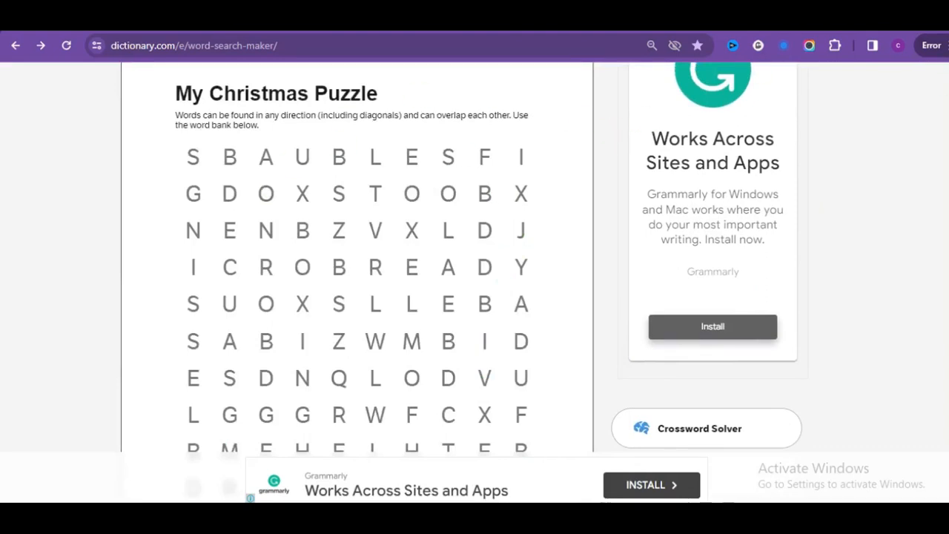
Step: Save the B puzzle as "my-christmas-puzzle question B" and its answers as "my-christmas-puzzle answer B"
{"action": "scroll", "coordinate": [441, 291], "scroll_direction": "up", "scroll_amount": 3}
{"action": "left_click", "coordinate": [523, 197]}
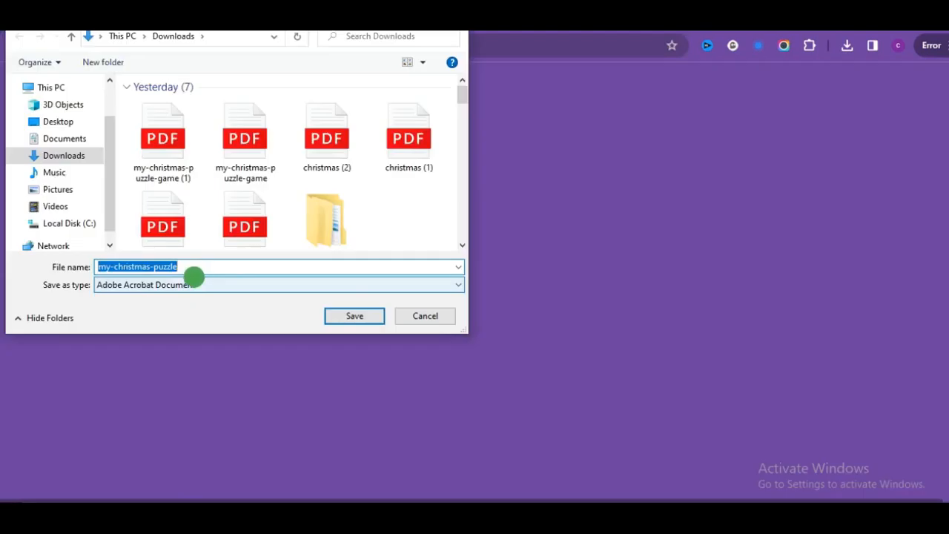
{"action": "left_click", "coordinate": [192, 265]}
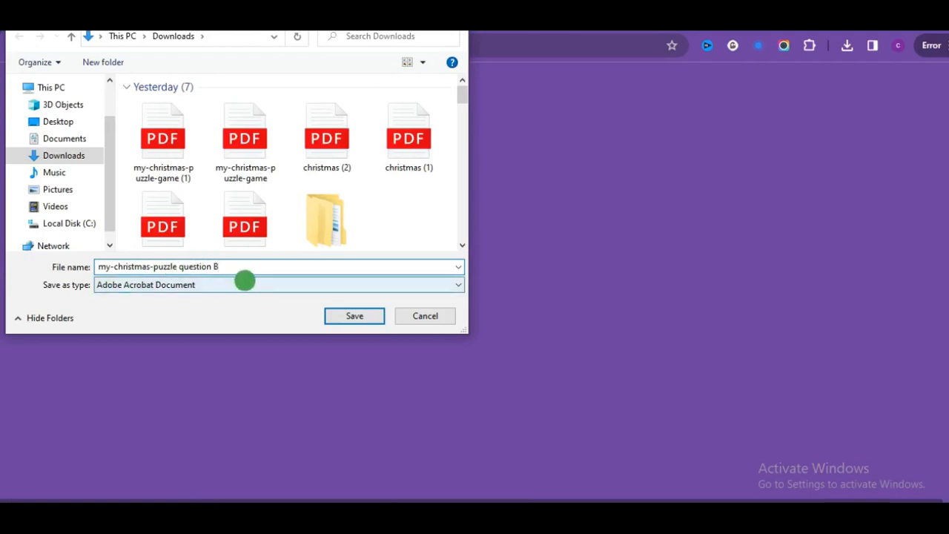
{"action": "left_click", "coordinate": [356, 316]}
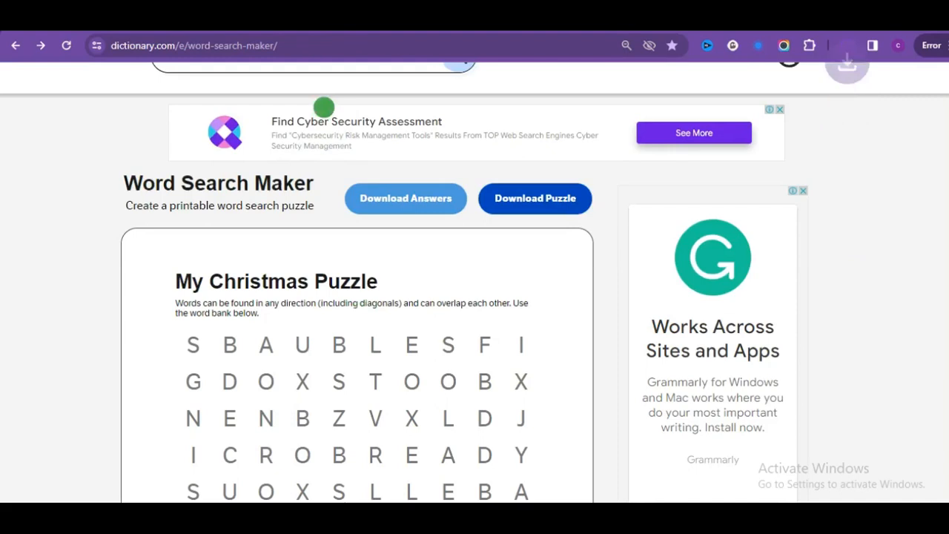
{"action": "left_click", "coordinate": [409, 198]}
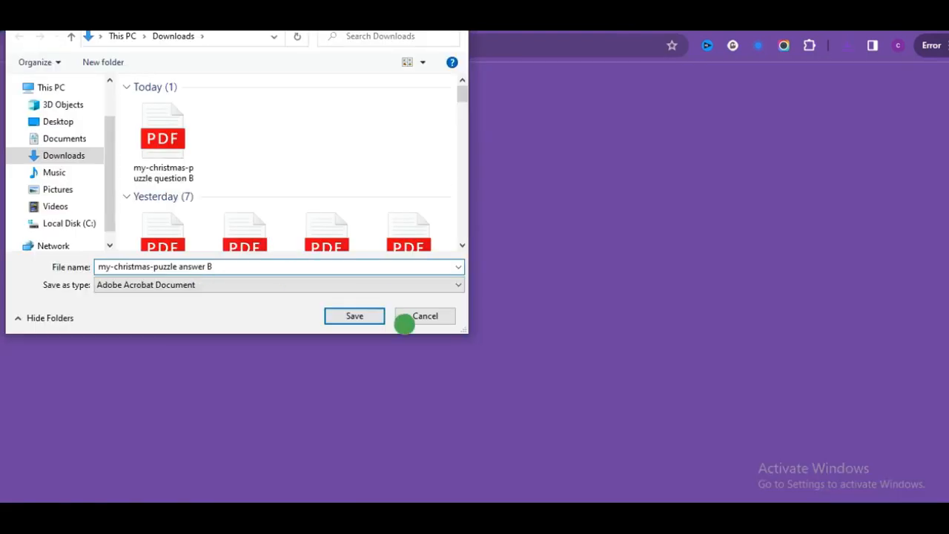
{"action": "left_click", "coordinate": [356, 315]}
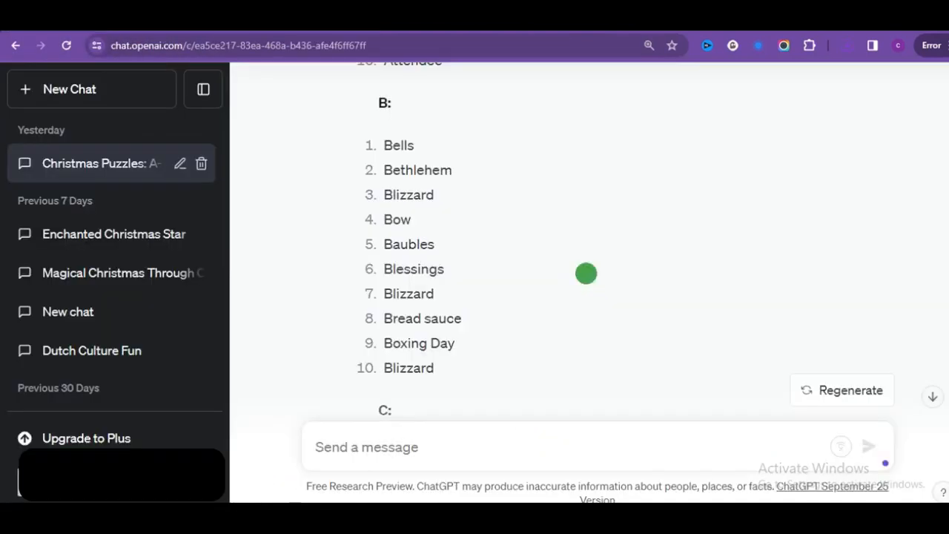
Step: Copy the ten C words from ChatGPT into the My Christmas Puzzle word list and shorten Cranberry sauce to Cranberry
{"action": "scroll", "coordinate": [586, 274], "scroll_direction": "down", "scroll_amount": 4}
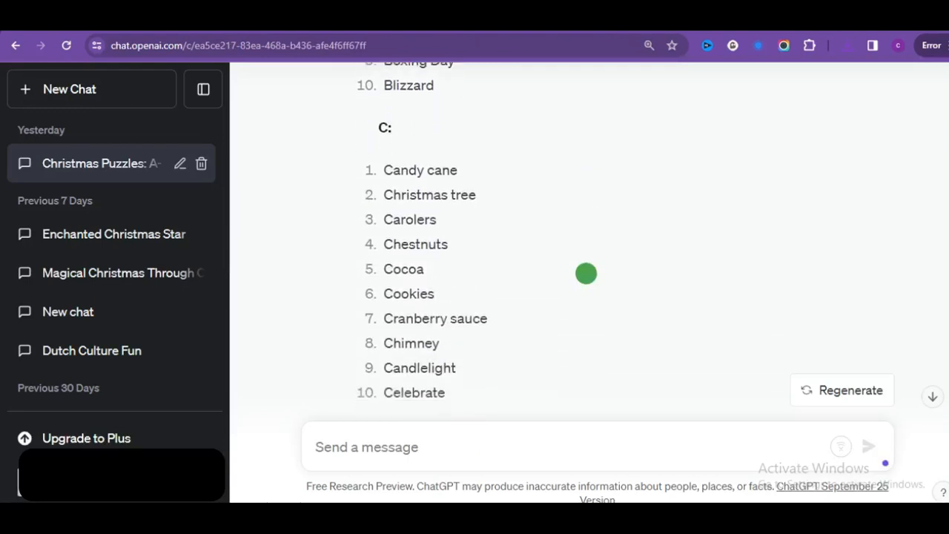
{"action": "scroll", "coordinate": [586, 273], "scroll_direction": "down", "scroll_amount": 1}
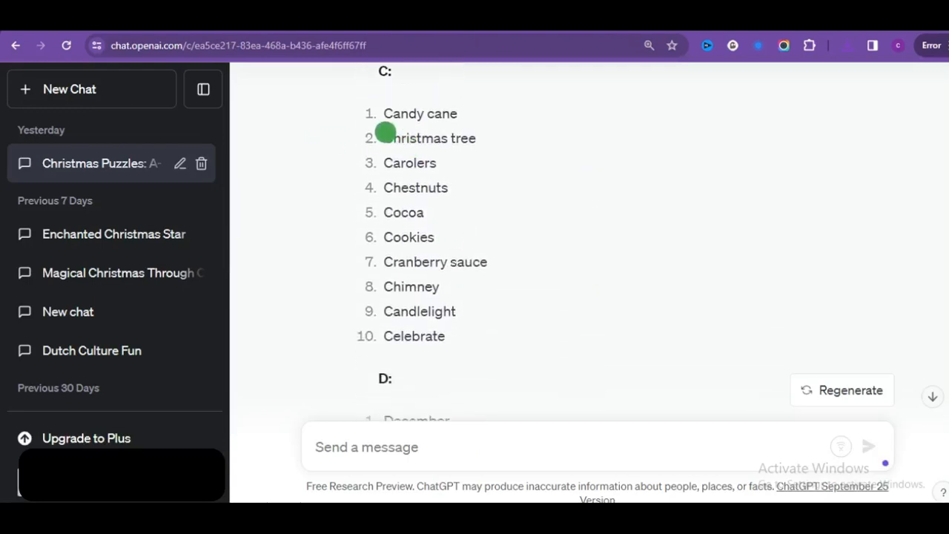
{"action": "left_click_drag", "start_coordinate": [387, 111], "coordinate": [457, 336]}
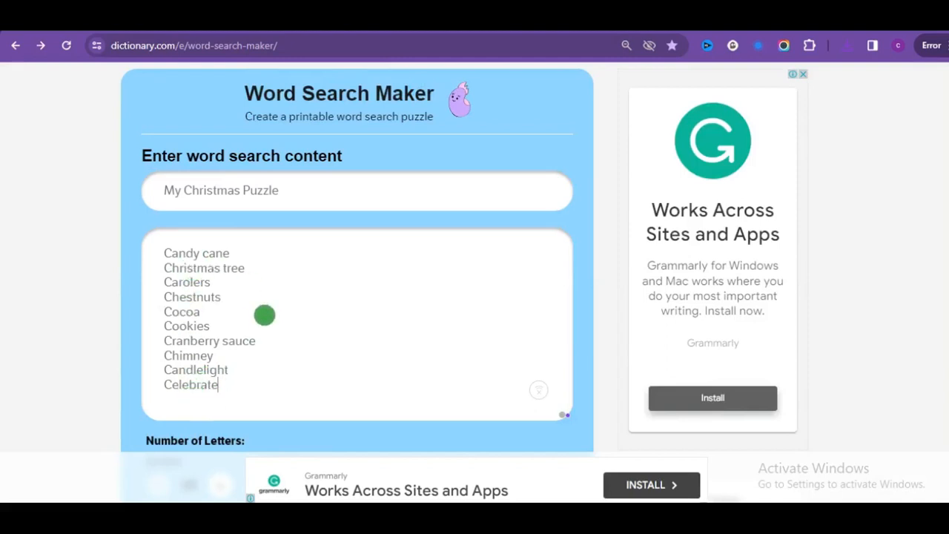
{"action": "left_click", "coordinate": [260, 341]}
{"action": "key", "text": "BackSpace"}
{"action": "key", "text": "BackSpace"}
{"action": "key", "text": "BackSpace"}
{"action": "key", "text": "BackSpace"}
{"action": "key", "text": "BackSpace"}
{"action": "key", "text": "BackSpace"}
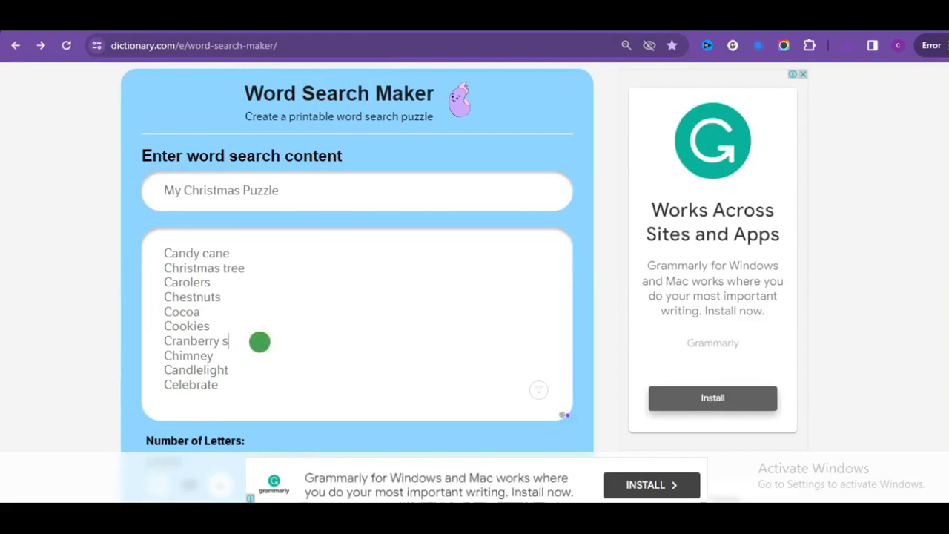
Step: Shorten Candy cane, Christmas tree and Candlelight to Candy, Christmas and Candle, and create the puzzle with 15 letters down and 15 across
{"action": "scroll", "coordinate": [468, 327], "scroll_direction": "down", "scroll_amount": 1}
{"action": "left_click", "coordinate": [458, 428]}
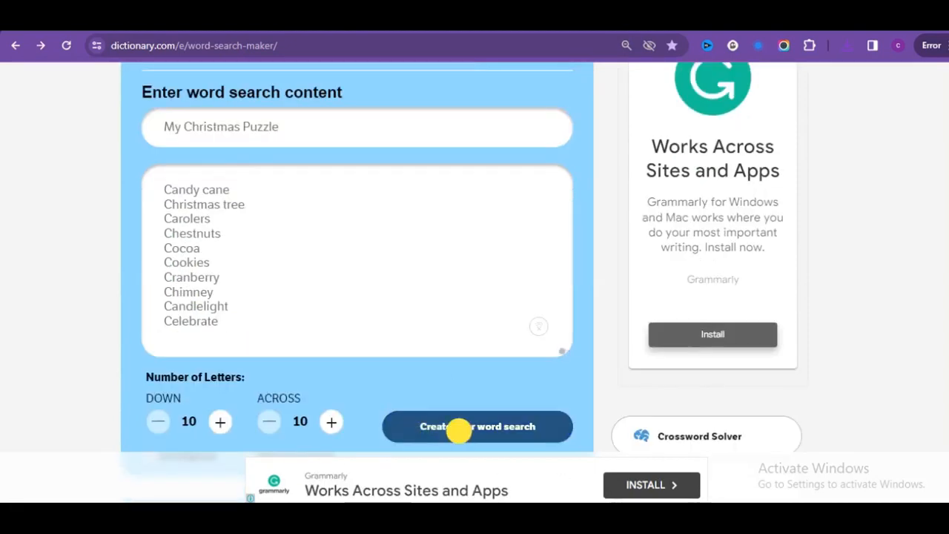
{"action": "left_click", "coordinate": [369, 315]}
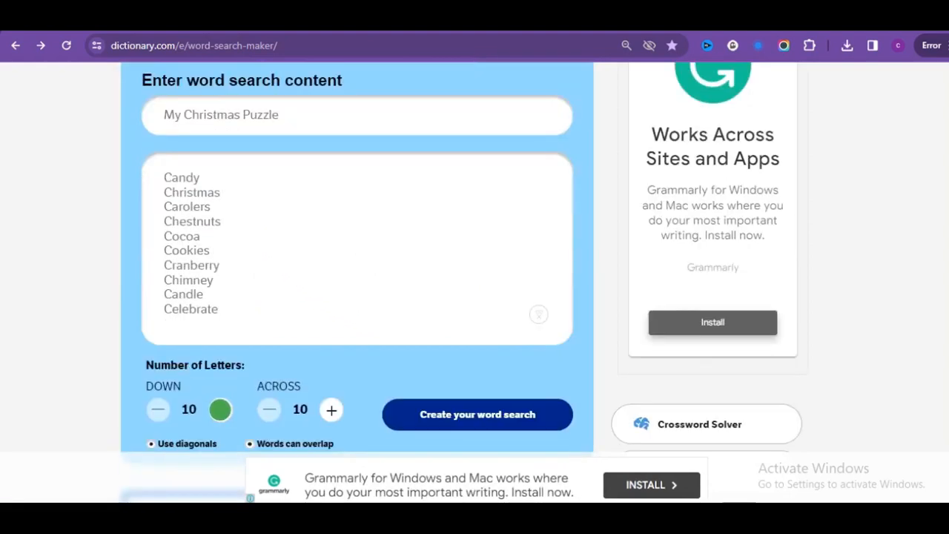
{"action": "left_click", "coordinate": [219, 409]}
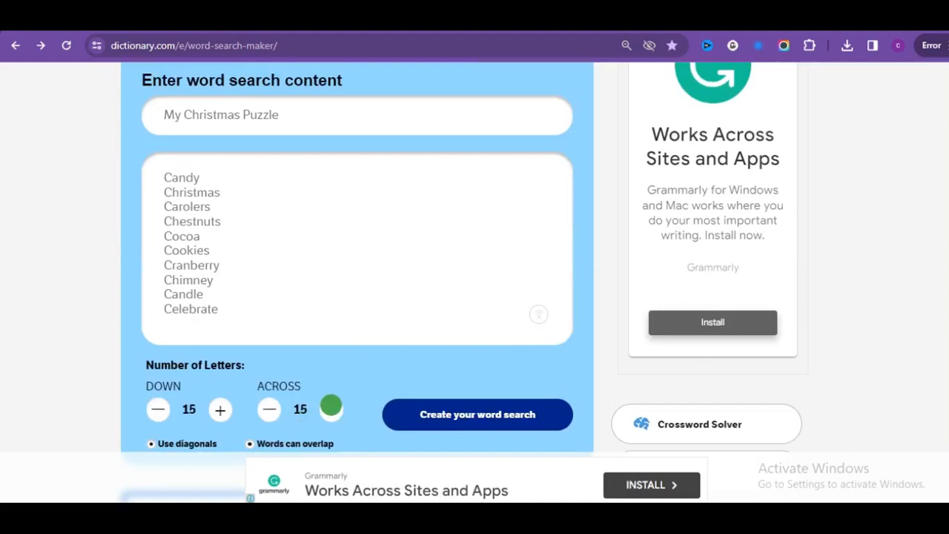
{"action": "left_click", "coordinate": [456, 413]}
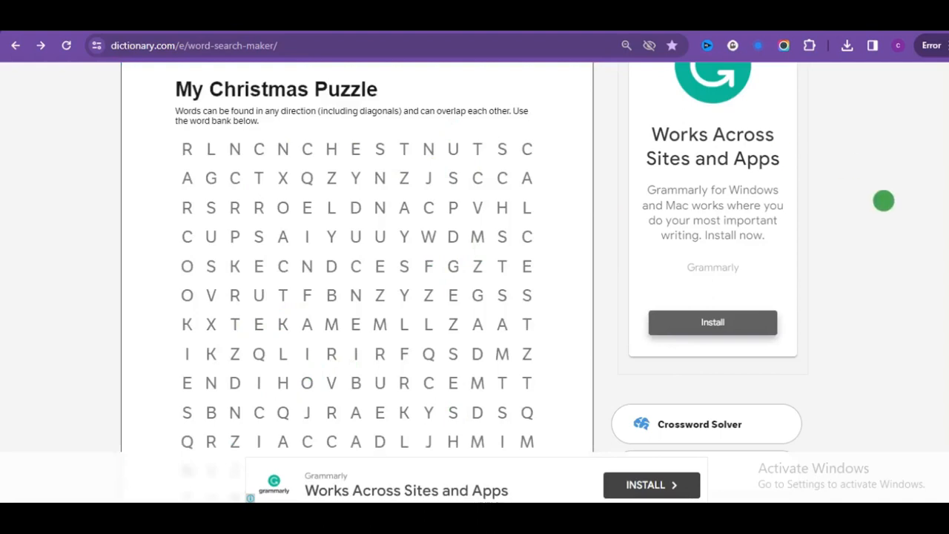
{"action": "scroll", "coordinate": [475, 281], "scroll_direction": "down", "scroll_amount": 3}
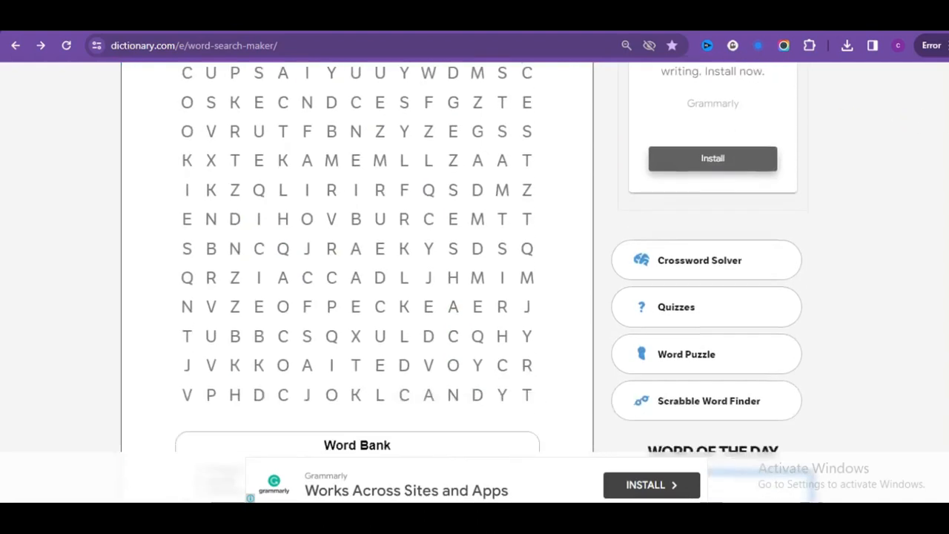
Step: Save the C puzzle as "my-christmas-puzzle QUESTION C" and its answers as "my-christmas-puzzle ANSWER C"
{"action": "scroll", "coordinate": [948, 237], "scroll_direction": "down", "scroll_amount": 3}
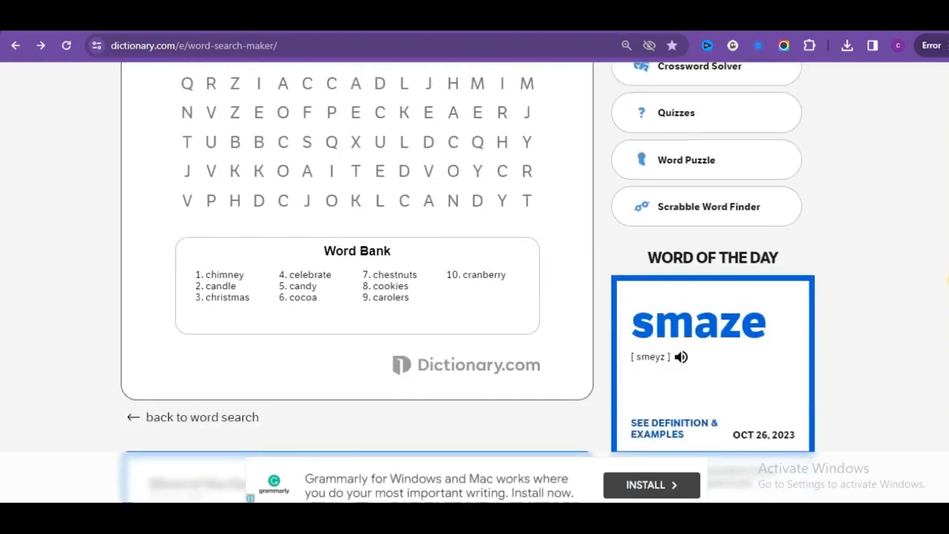
{"action": "scroll", "coordinate": [948, 223], "scroll_direction": "up", "scroll_amount": 4}
{"action": "scroll", "coordinate": [948, 219], "scroll_direction": "up", "scroll_amount": 7}
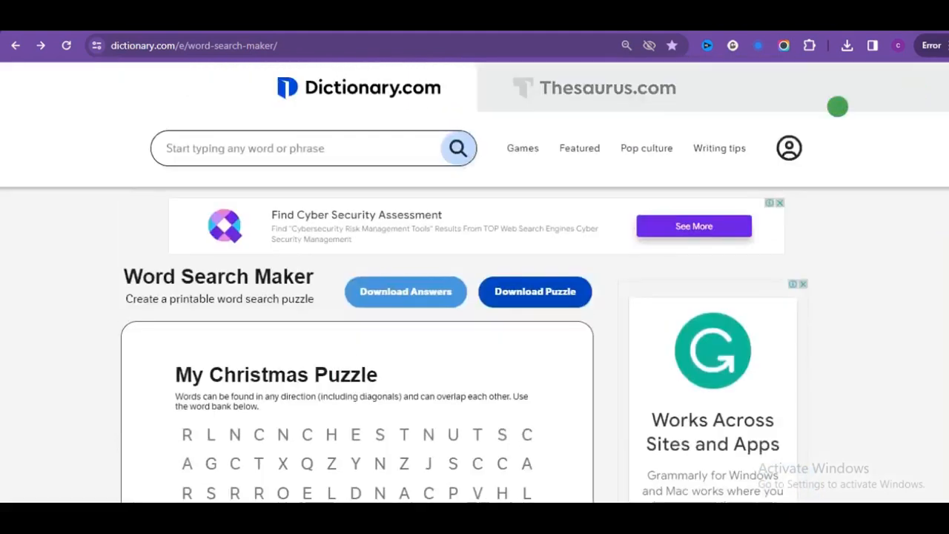
{"action": "left_click", "coordinate": [541, 288]}
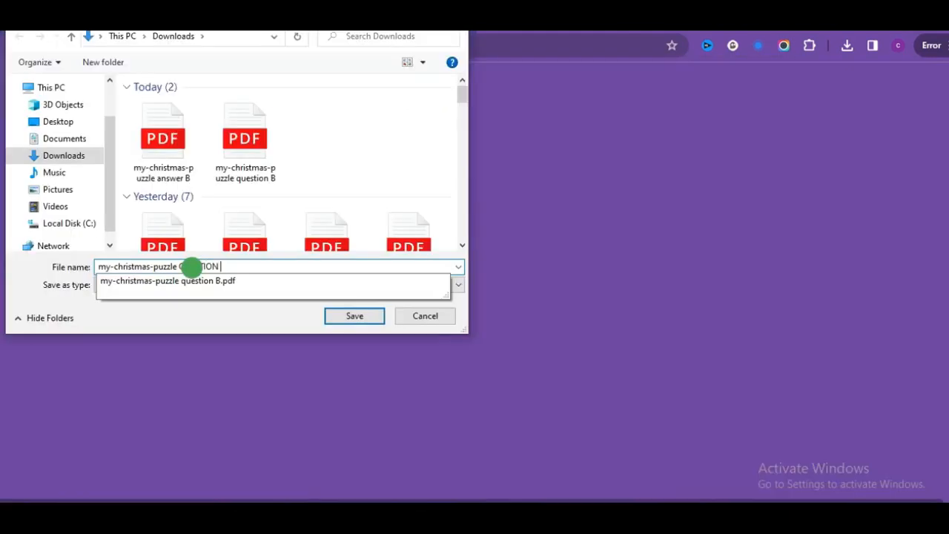
{"action": "type", "text": "C"}
{"action": "left_click", "coordinate": [346, 313]}
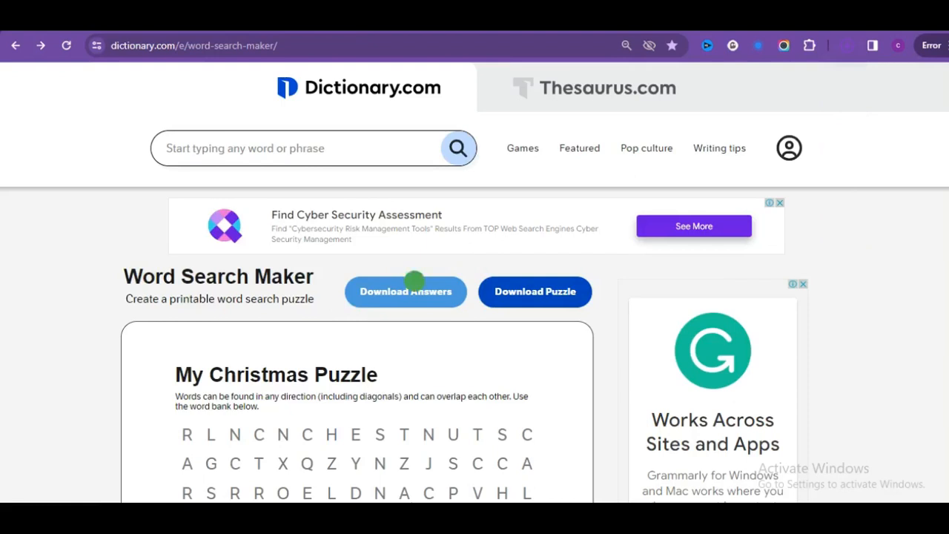
{"action": "left_click", "coordinate": [413, 284]}
{"action": "type", "text": "C"}
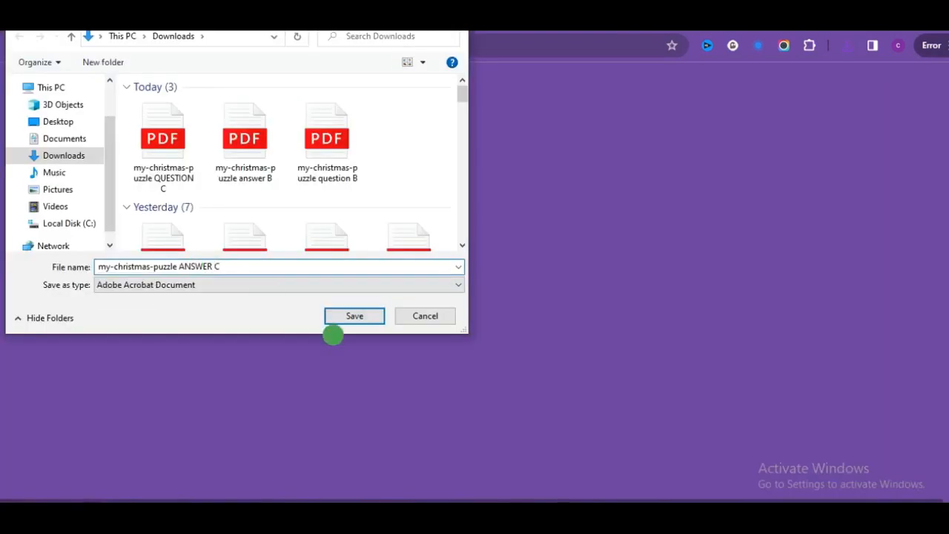
{"action": "left_click", "coordinate": [335, 317]}
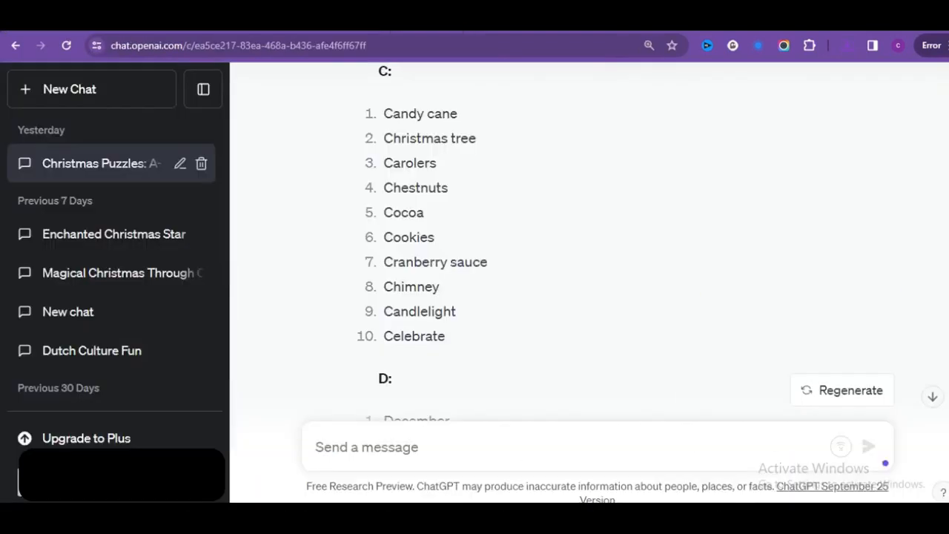
Step: Copy the D words from ChatGPT into the word search maker and create My Christmas Puzzle from ten D words, Dips through Dancing
{"action": "scroll", "coordinate": [513, 208], "scroll_direction": "down", "scroll_amount": 3}
{"action": "left_click_drag", "start_coordinate": [385, 152], "coordinate": [442, 370]}
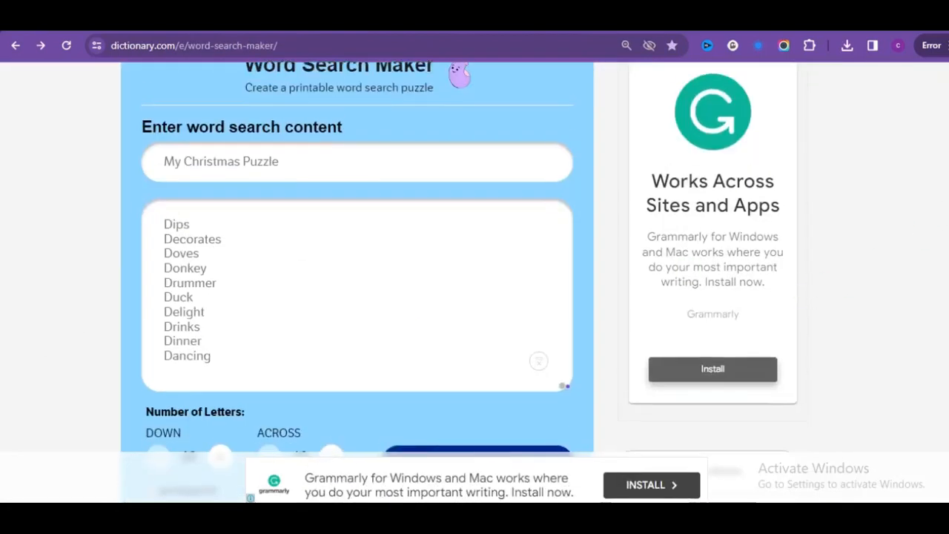
{"action": "scroll", "coordinate": [943, 215], "scroll_direction": "down", "scroll_amount": 1}
{"action": "left_click", "coordinate": [473, 420]}
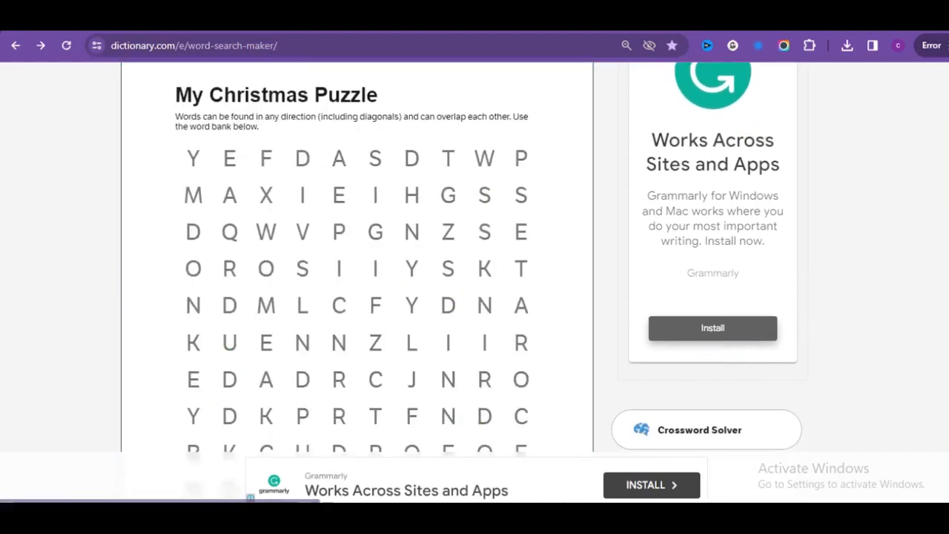
Step: Save the D puzzle as "my-christmas-puzzle question D" and its answers as "my-christmas-puzzle Answer D"
{"action": "scroll", "coordinate": [376, 232], "scroll_direction": "up", "scroll_amount": 2}
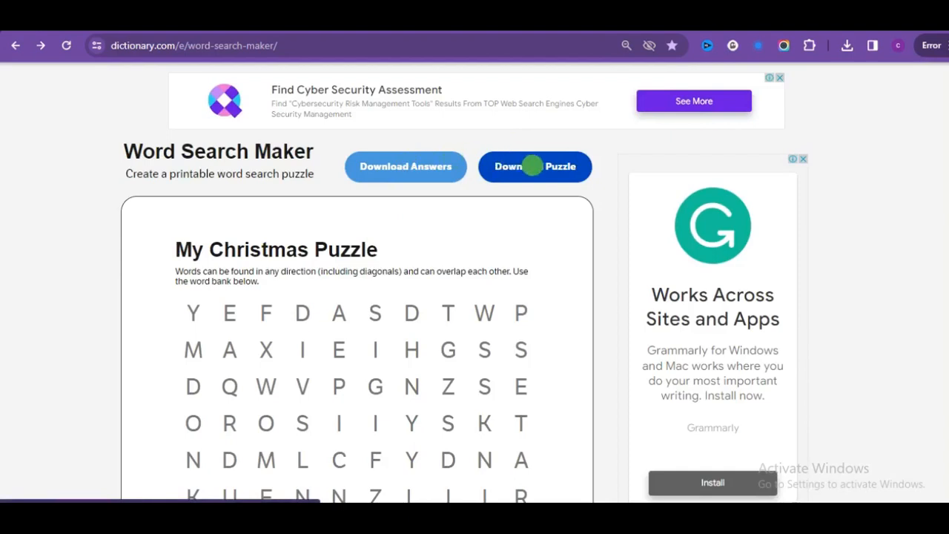
{"action": "left_click", "coordinate": [533, 166]}
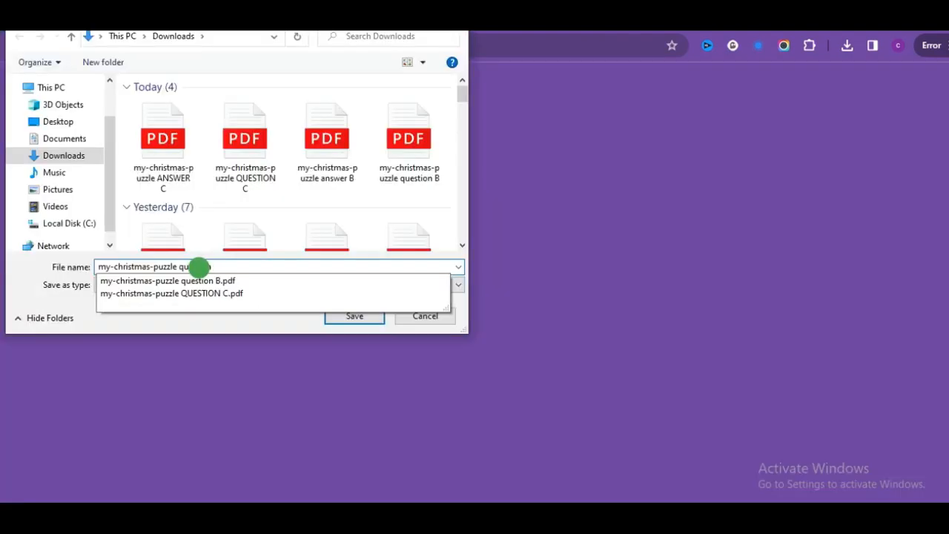
{"action": "type", "text": "D"}
{"action": "left_click", "coordinate": [364, 318]}
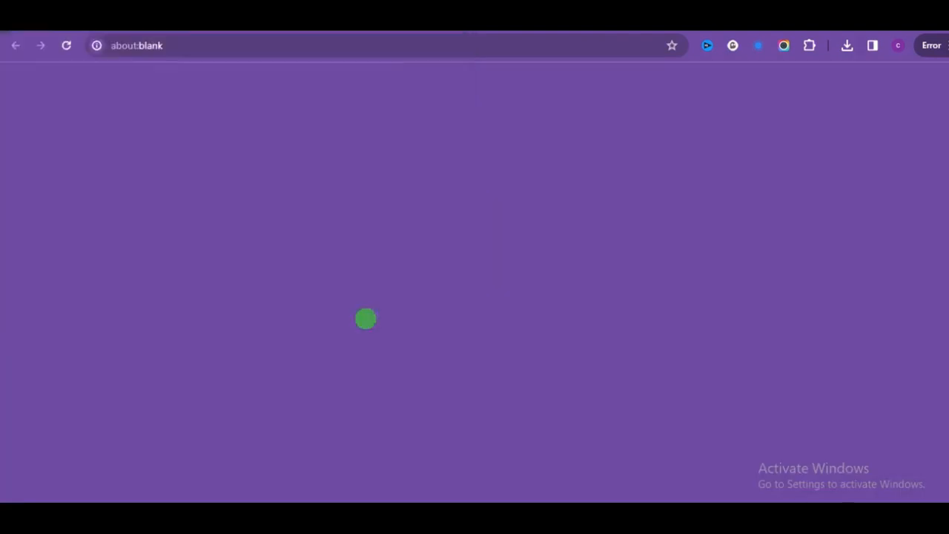
{"action": "left_click", "coordinate": [405, 164]}
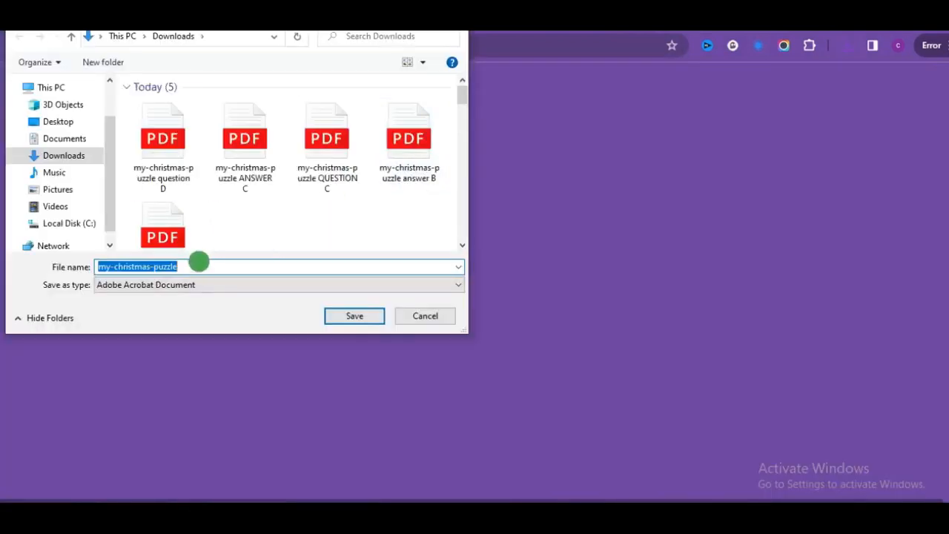
{"action": "left_click", "coordinate": [195, 268]}
{"action": "type", "text": "A"}
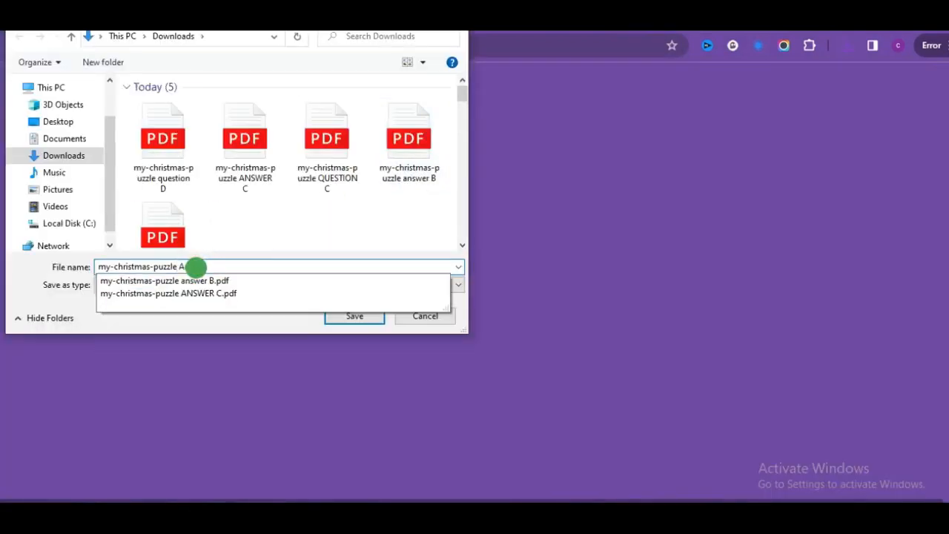
{"action": "type", "text": "nswer D"}
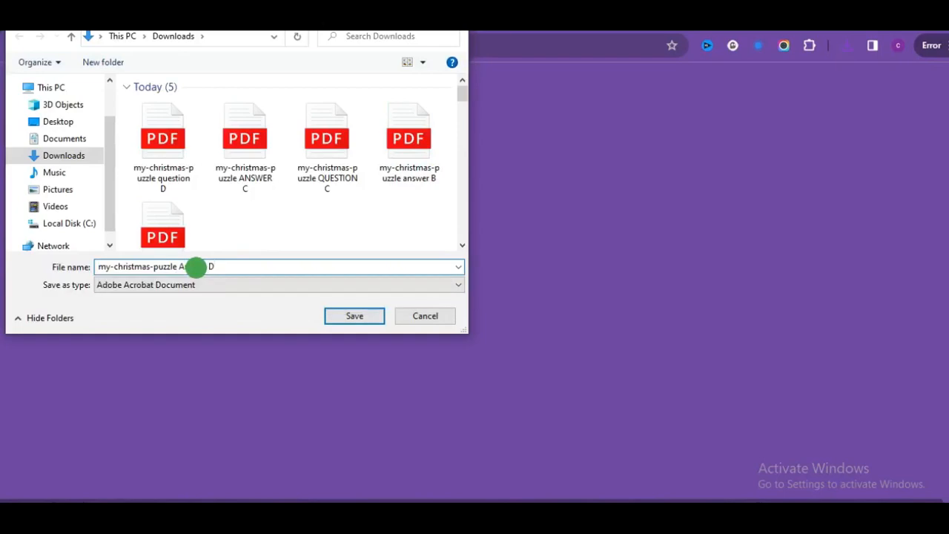
{"action": "left_click", "coordinate": [349, 318]}
Step: Convert the six B, C and D puzzle and answer PDFs to PNG on pdf2png.com and save all results as the ZIP archive "pdf2png (1)"
{"action": "left_click_drag", "start_coordinate": [942, 149], "coordinate": [916, 85]}
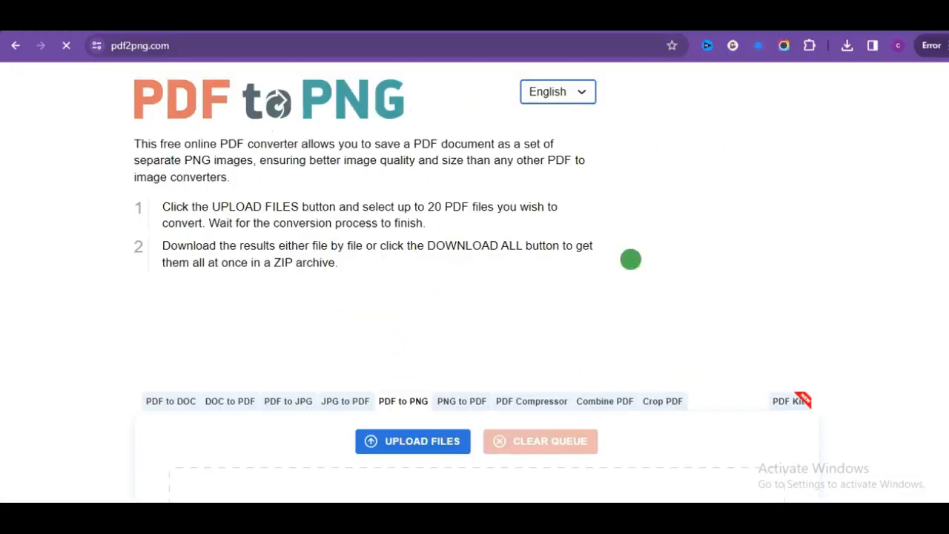
{"action": "left_click", "coordinate": [422, 443]}
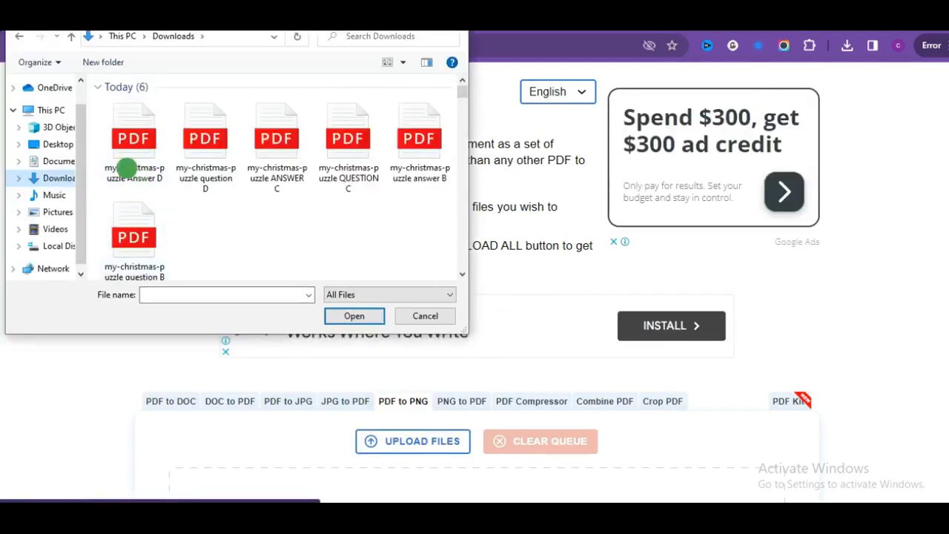
{"action": "key", "text": "ctrl+a"}
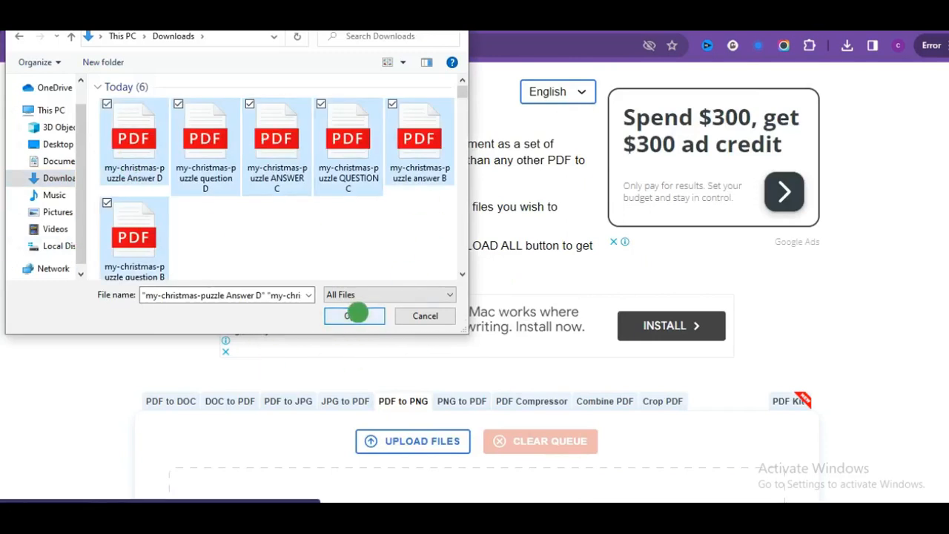
{"action": "left_click", "coordinate": [356, 314]}
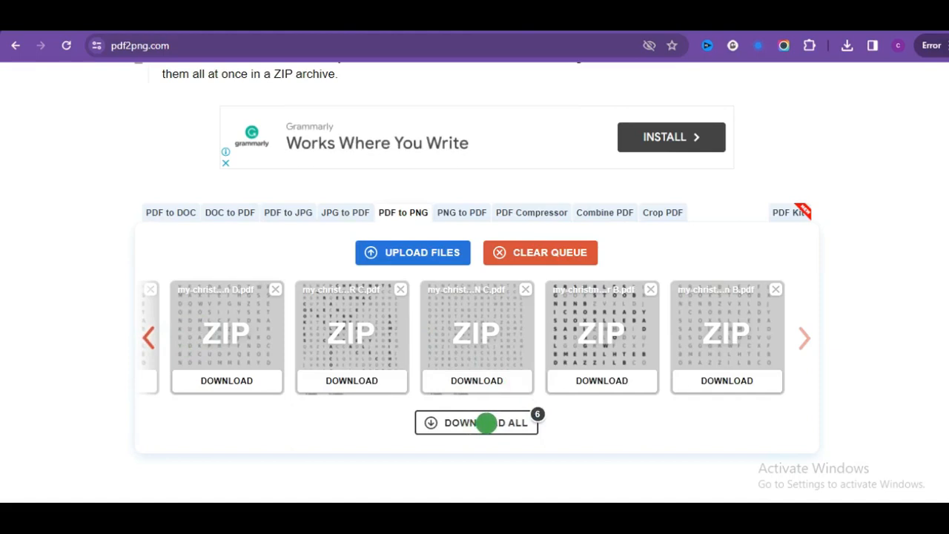
{"action": "left_click", "coordinate": [486, 422]}
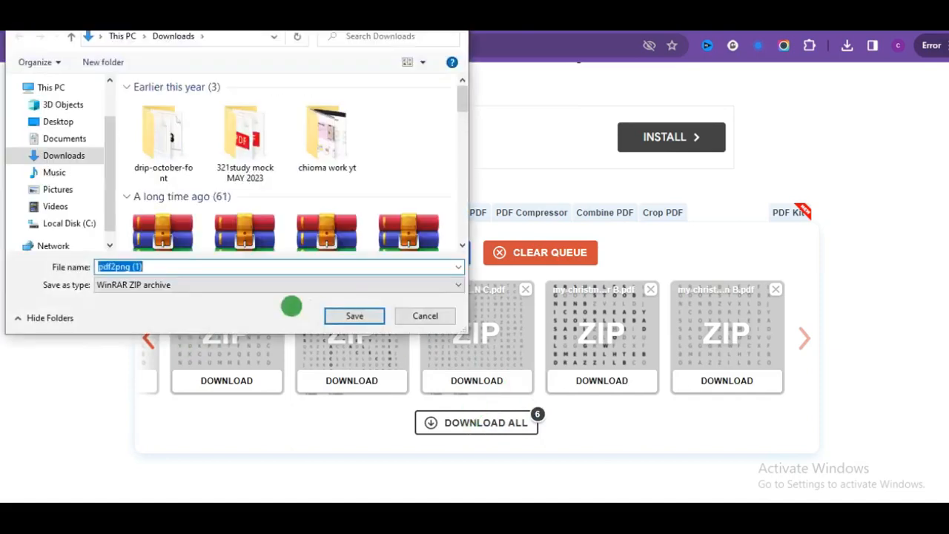
{"action": "left_click", "coordinate": [355, 316]}
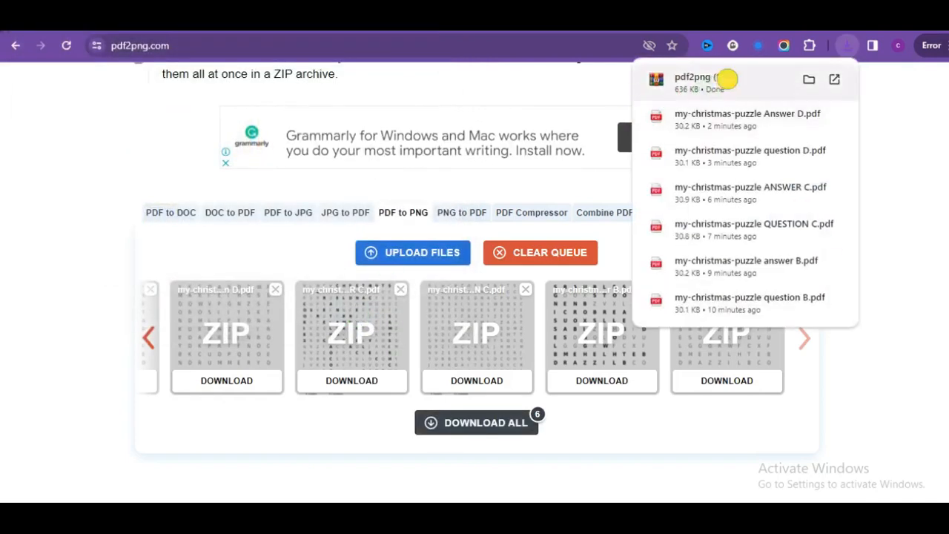
Step: Open the downloaded "pdf2png (1)" archive and extract its files to the "pdf2png (1)" folder in Downloads
{"action": "left_click", "coordinate": [725, 82]}
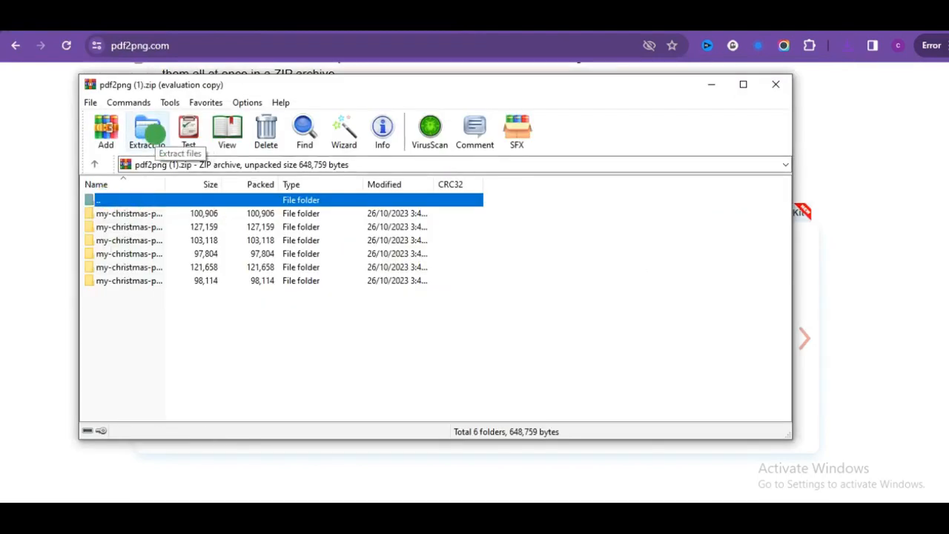
{"action": "left_click", "coordinate": [150, 134]}
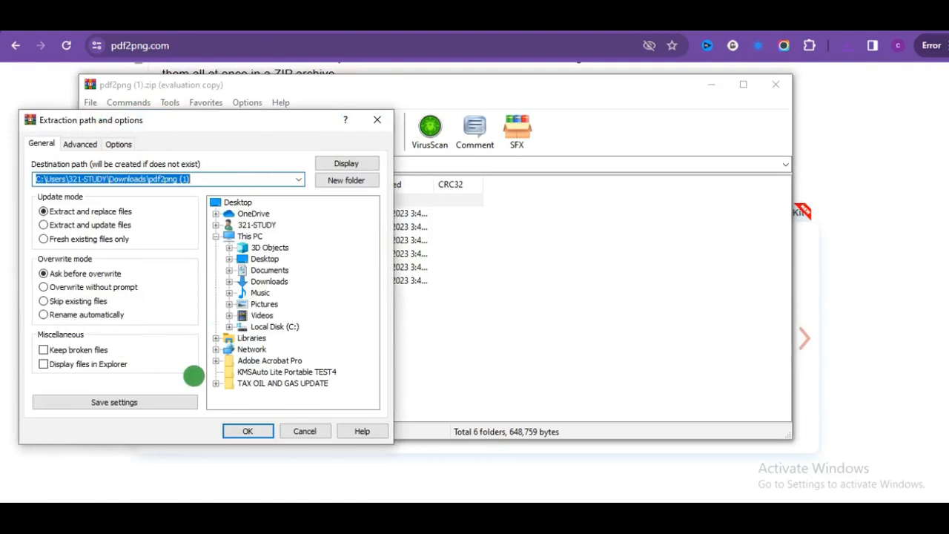
{"action": "left_click", "coordinate": [248, 430]}
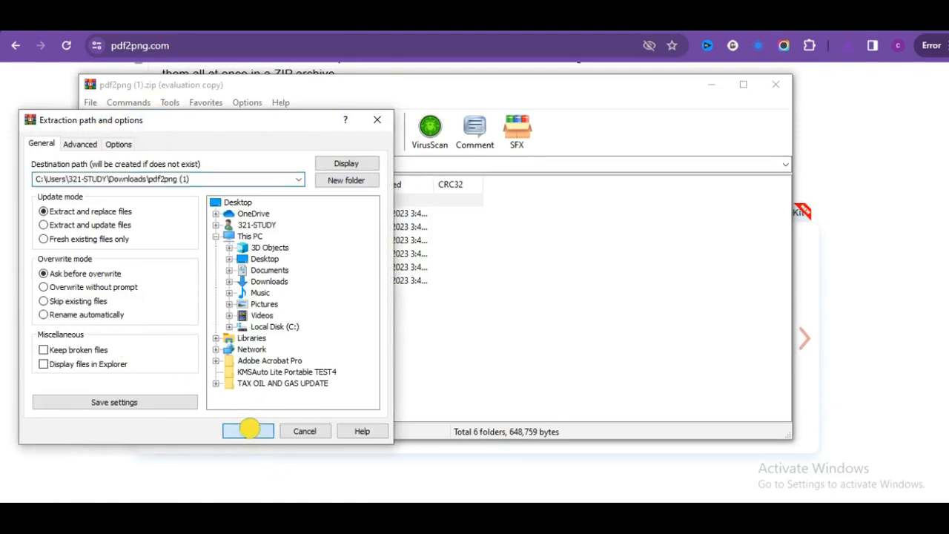
Step: Open the extracted "pdf2png (1)" folder and view the converted puzzle images in its subfolders
{"action": "double_click", "coordinate": [875, 327]}
{"action": "double_click", "coordinate": [344, 294]}
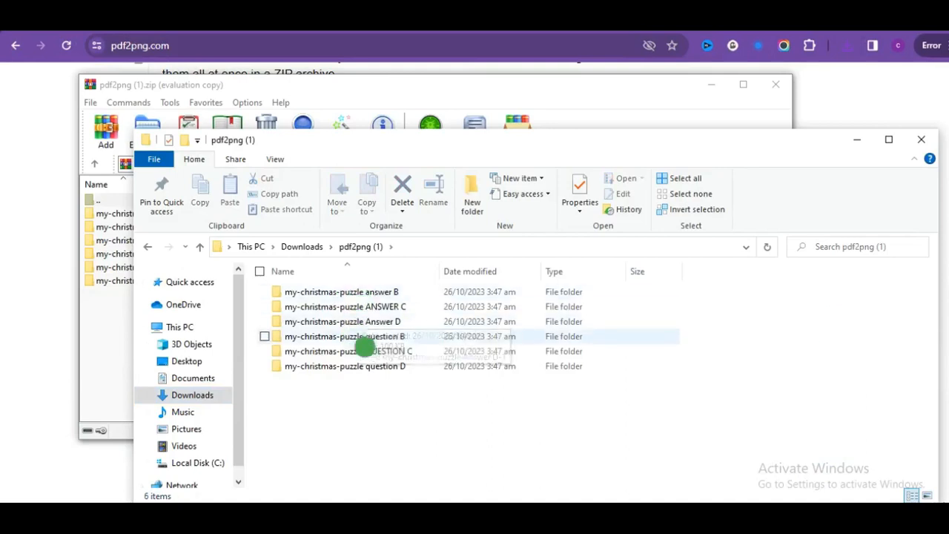
{"action": "left_click", "coordinate": [293, 305]}
{"action": "double_click", "coordinate": [293, 300]}
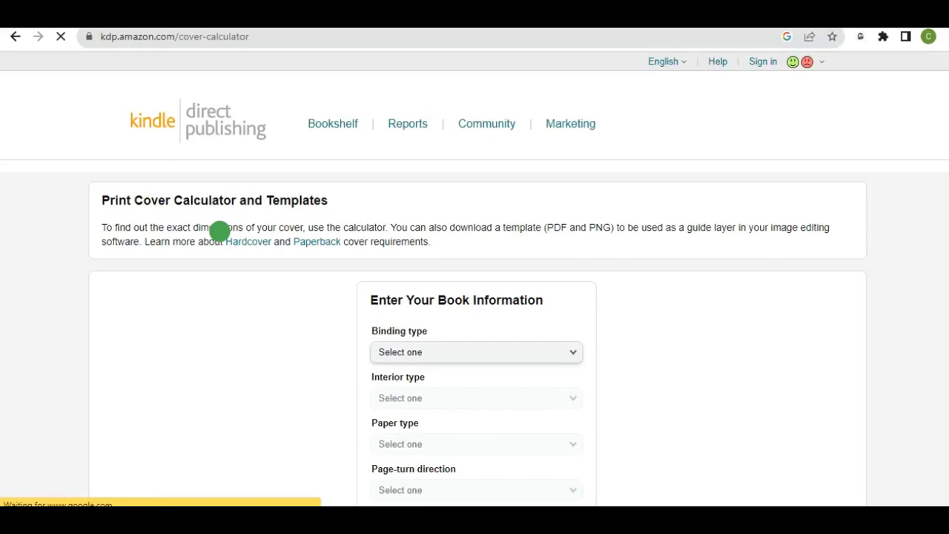
Step: In the KDP print cover calculator, set the binding type to Paperback and the interior type to Black & white
{"action": "scroll", "coordinate": [731, 180], "scroll_direction": "down", "scroll_amount": 1}
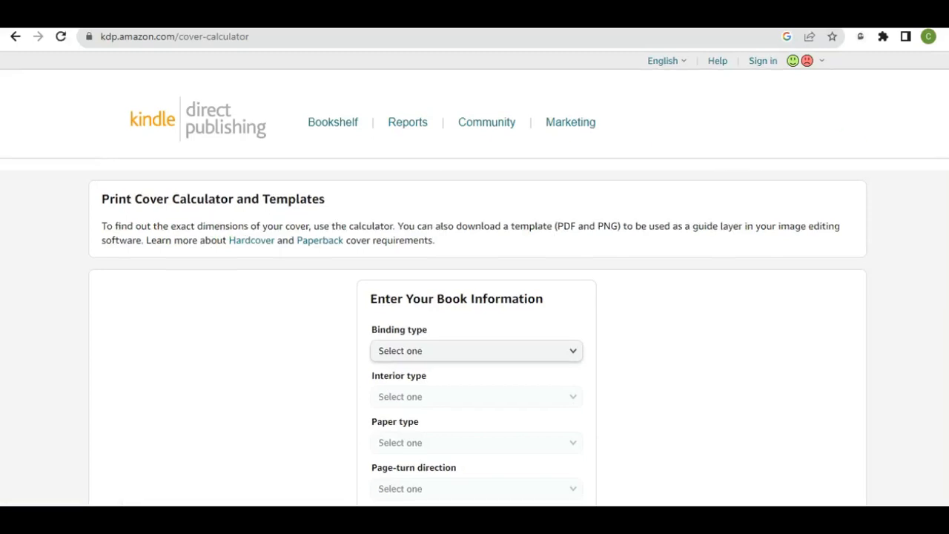
{"action": "scroll", "coordinate": [583, 225], "scroll_direction": "down", "scroll_amount": 2}
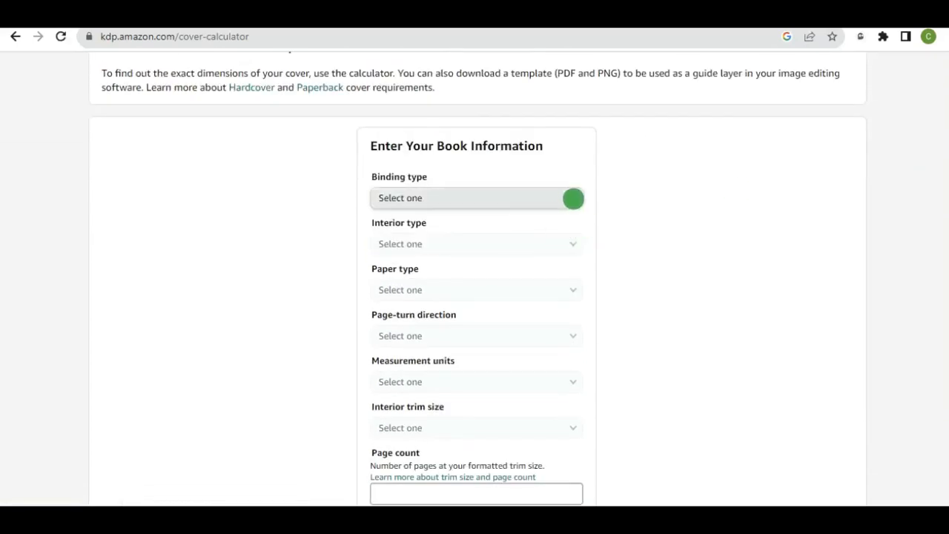
{"action": "left_click", "coordinate": [574, 199]}
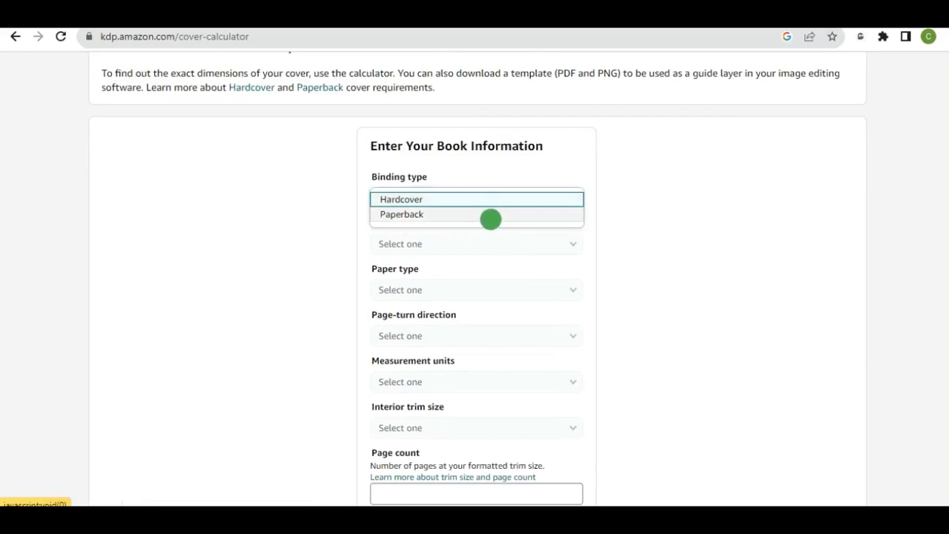
{"action": "left_click", "coordinate": [491, 215]}
{"action": "left_click", "coordinate": [576, 241]}
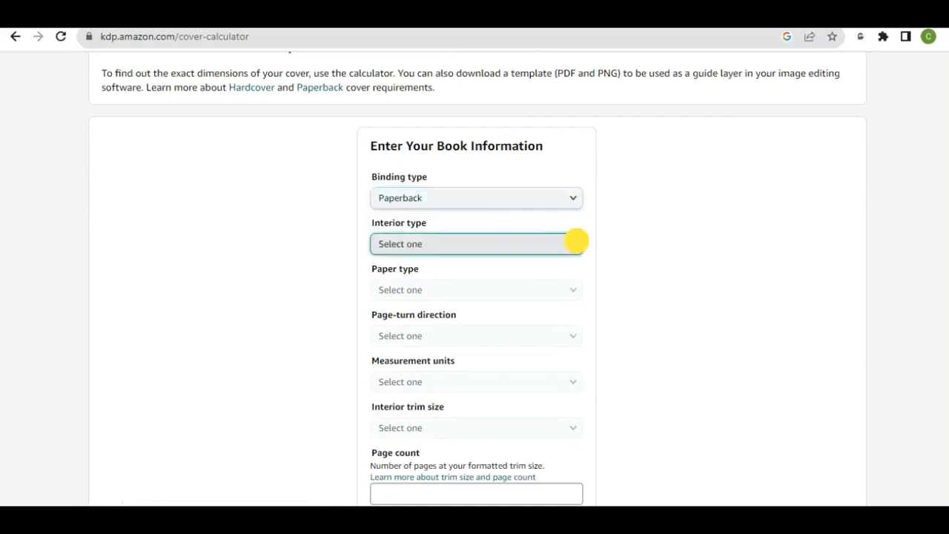
{"action": "left_click", "coordinate": [575, 241]}
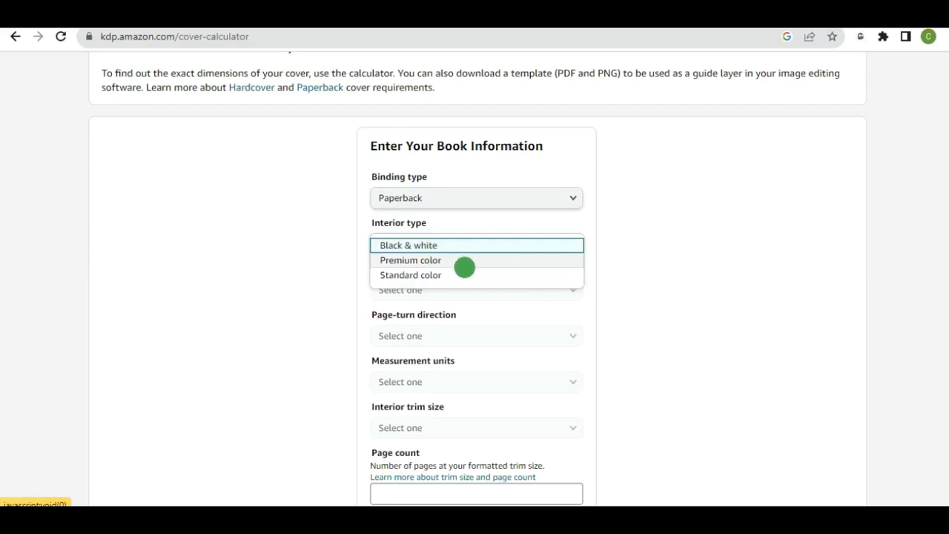
{"action": "left_click", "coordinate": [460, 245]}
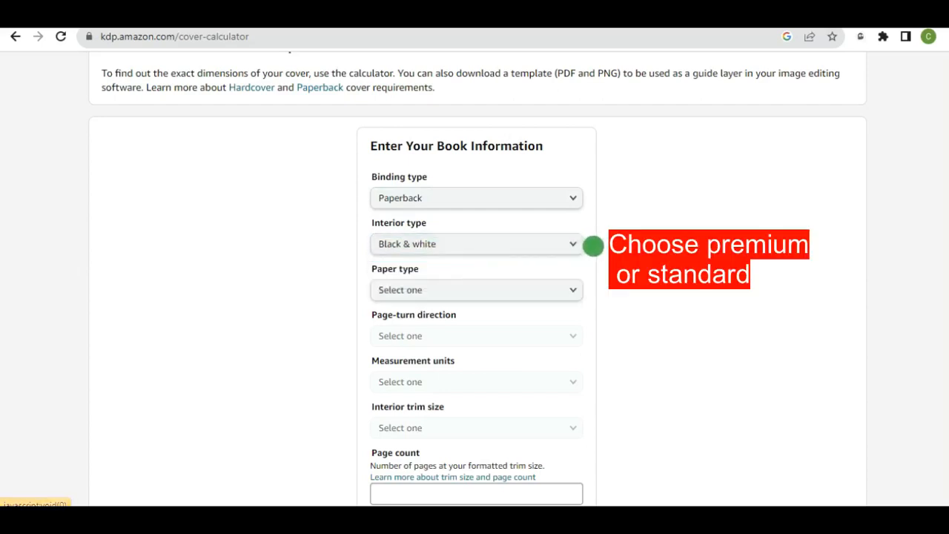
Step: Set the paper type to White paper, the page-turn direction to Left to Right and the measurement units to Inches
{"action": "left_click", "coordinate": [569, 292]}
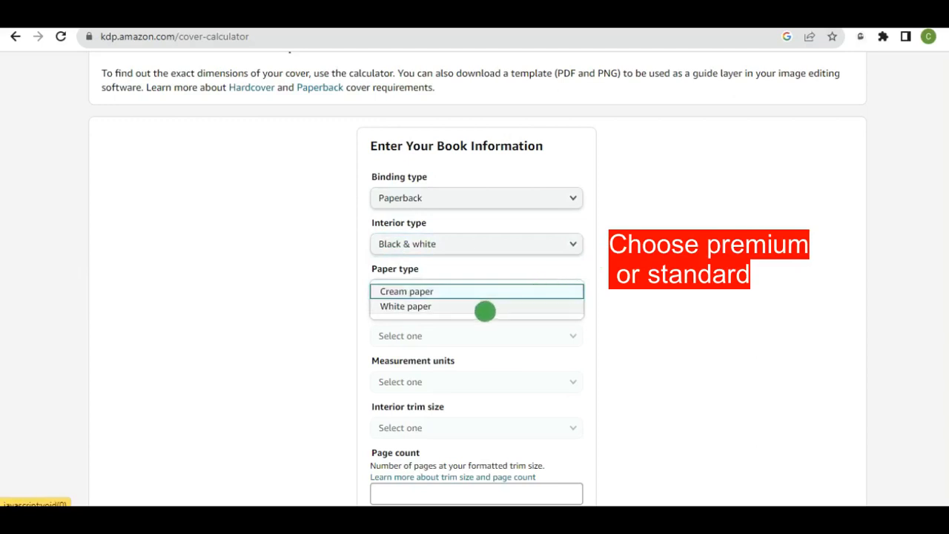
{"action": "left_click", "coordinate": [499, 307]}
{"action": "left_click", "coordinate": [570, 335]}
{"action": "left_click", "coordinate": [504, 337]}
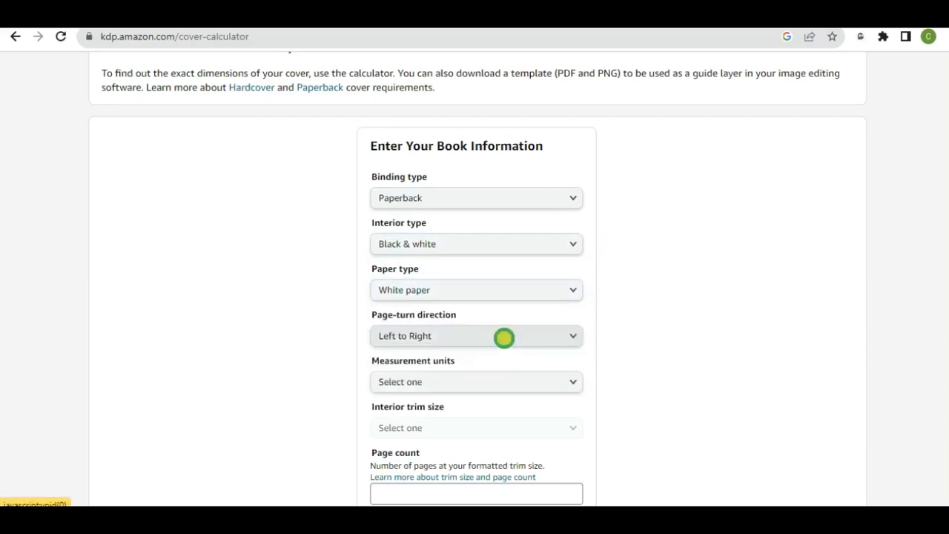
{"action": "left_click", "coordinate": [573, 381]}
{"action": "left_click", "coordinate": [574, 380]}
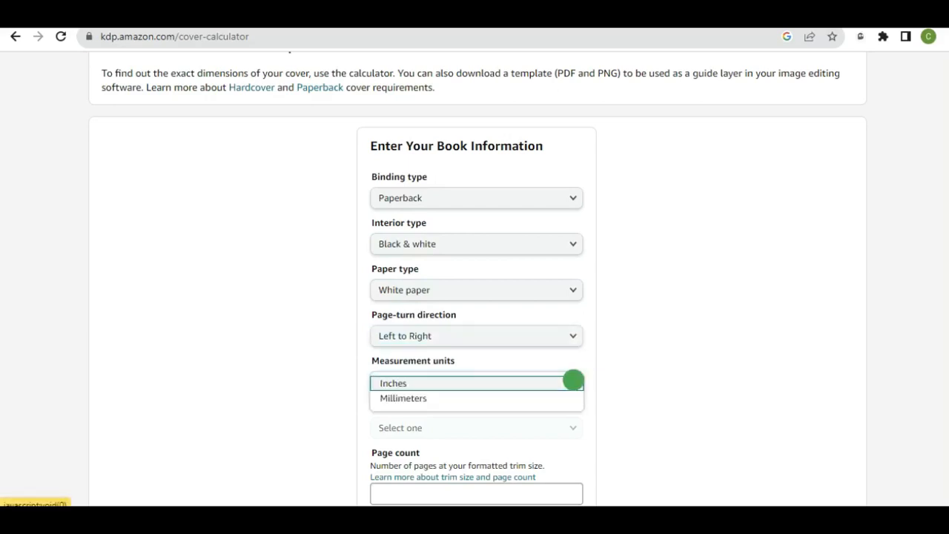
{"action": "left_click", "coordinate": [533, 381]}
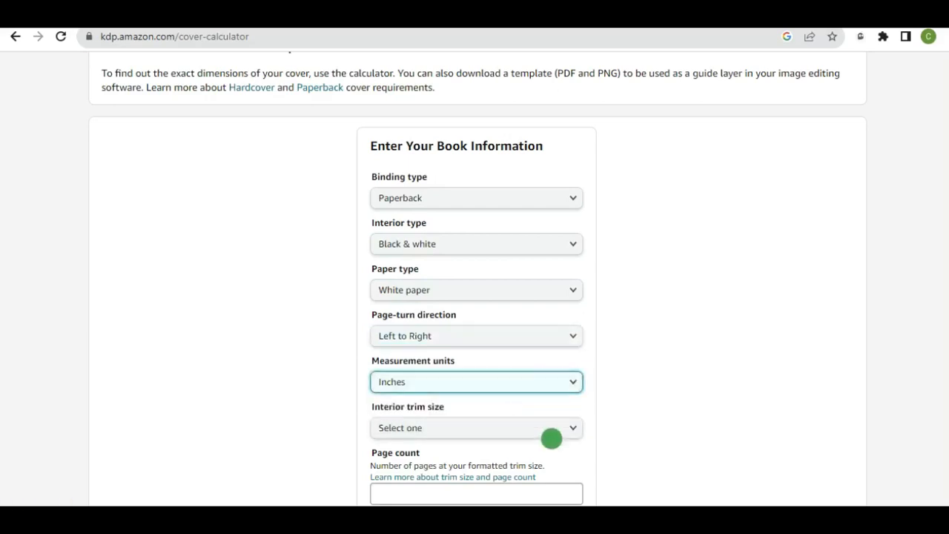
Step: Set the interior trim size to 8.5 x 11 in and the page count to 50, and calculate the cover dimensions
{"action": "left_click", "coordinate": [576, 430]}
{"action": "left_click", "coordinate": [451, 353]}
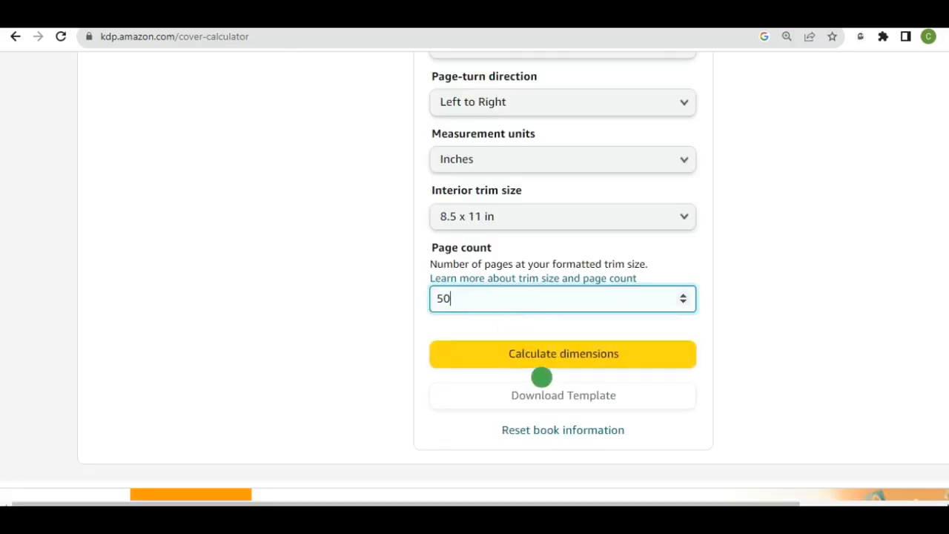
{"action": "left_click", "coordinate": [544, 355]}
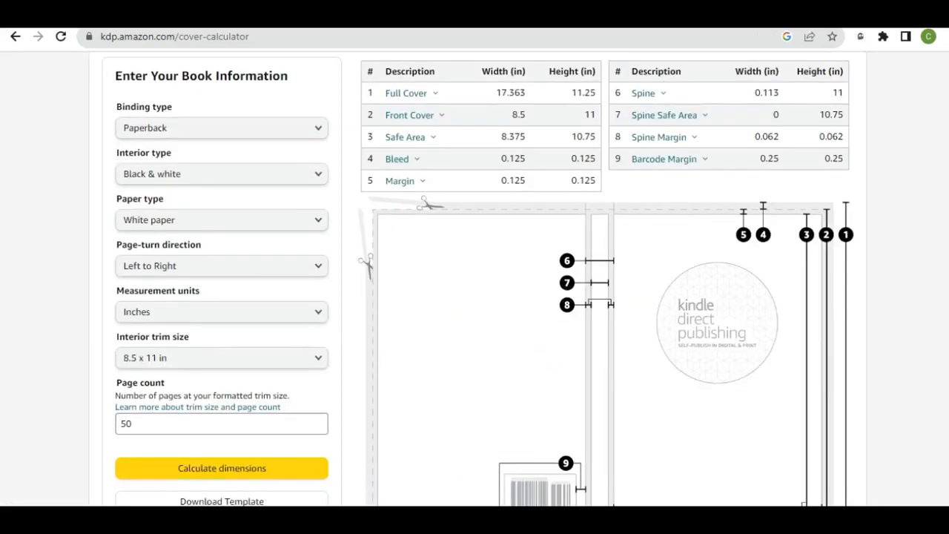
Step: Review the calculated cover layout and download the cover template
{"action": "scroll", "coordinate": [474, 279], "scroll_direction": "down", "scroll_amount": 1}
{"action": "scroll", "coordinate": [475, 279], "scroll_direction": "down", "scroll_amount": 2}
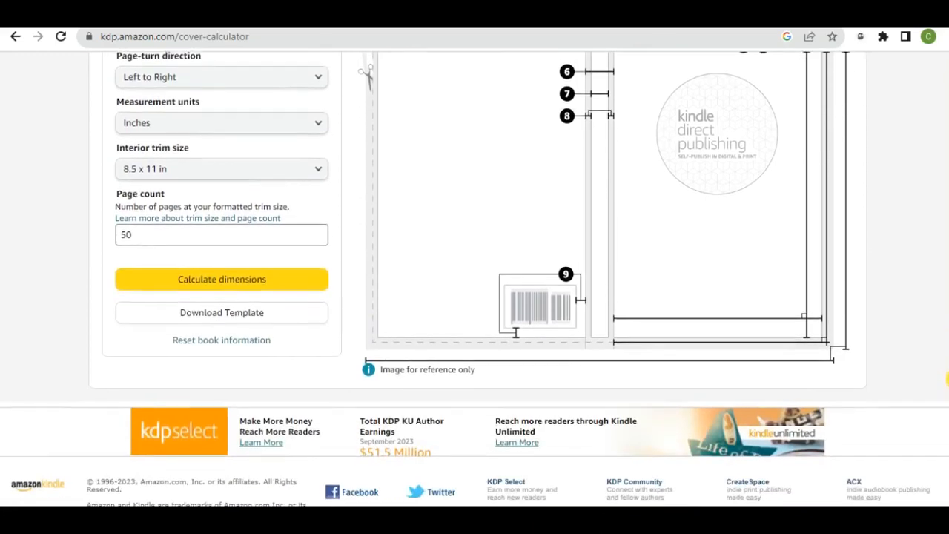
{"action": "scroll", "coordinate": [934, 371], "scroll_direction": "up", "scroll_amount": 1}
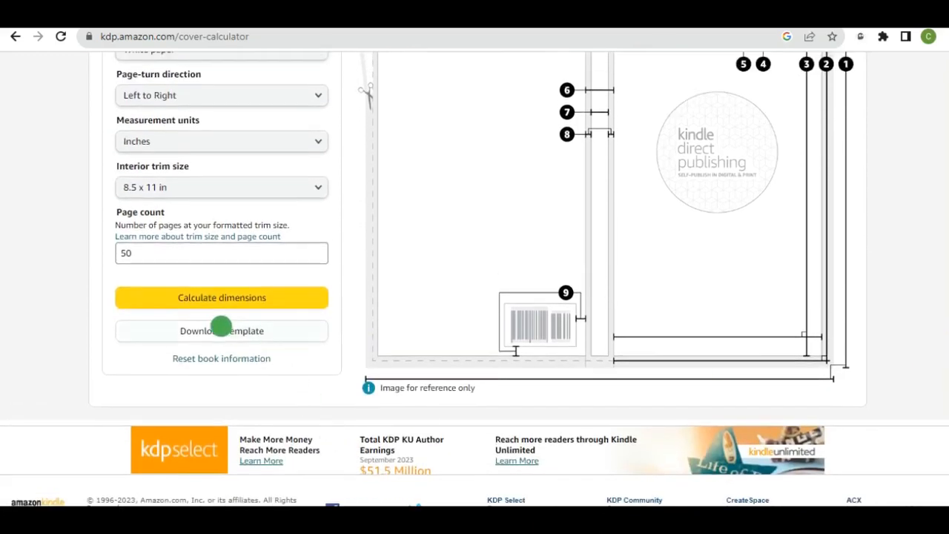
{"action": "left_click", "coordinate": [223, 330]}
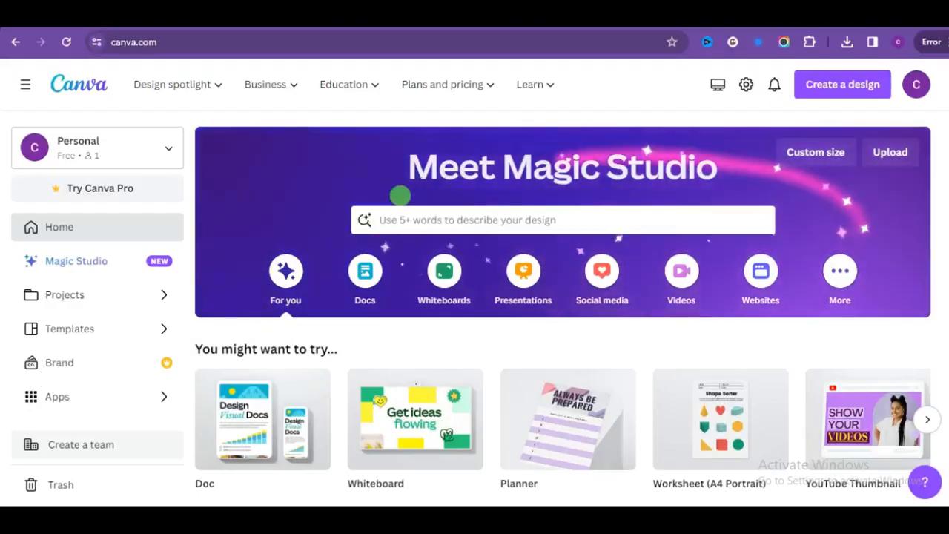
Step: In Canva, create a new custom-size design 8.5 in wide and 11 in high
{"action": "left_click", "coordinate": [816, 152]}
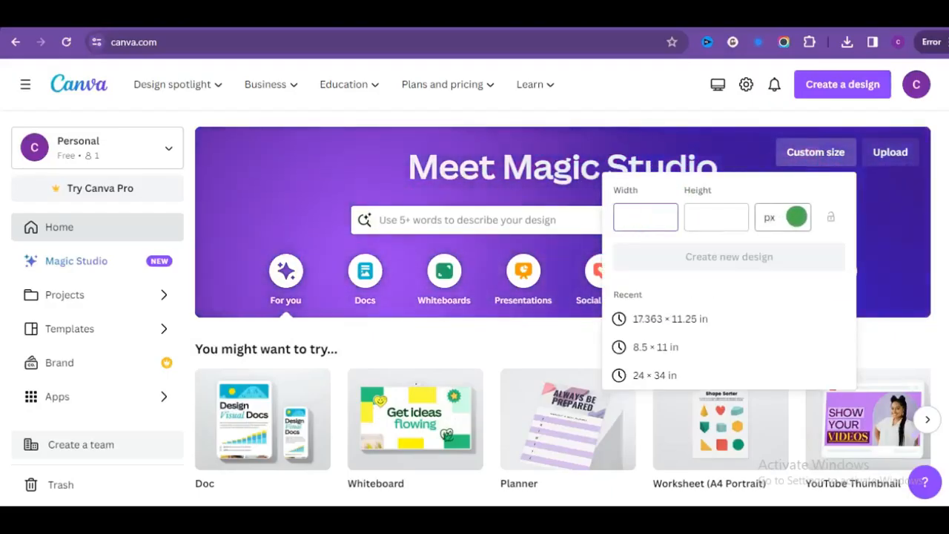
{"action": "left_click", "coordinate": [794, 216]}
{"action": "left_click", "coordinate": [755, 282]}
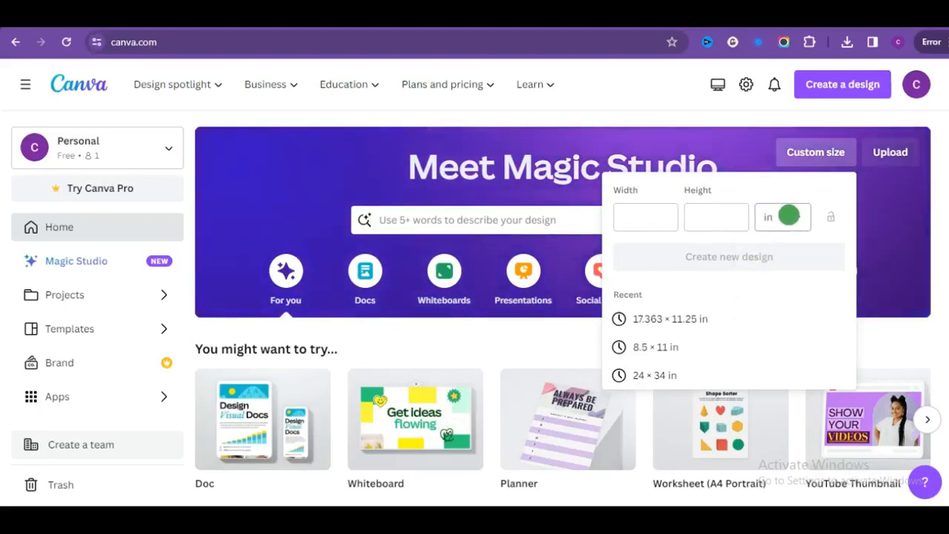
{"action": "left_click", "coordinate": [624, 218]}
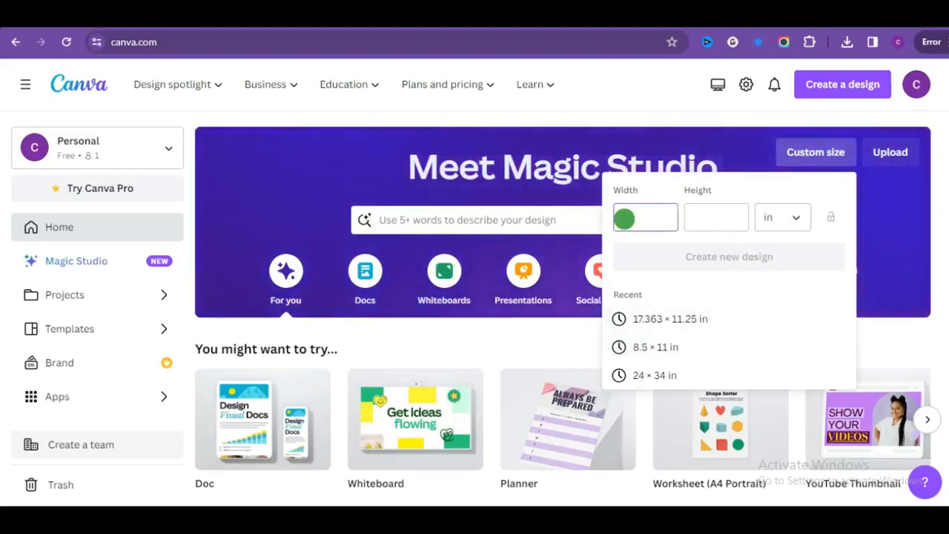
{"action": "type", "text": "8.5"}
{"action": "left_click", "coordinate": [703, 217]}
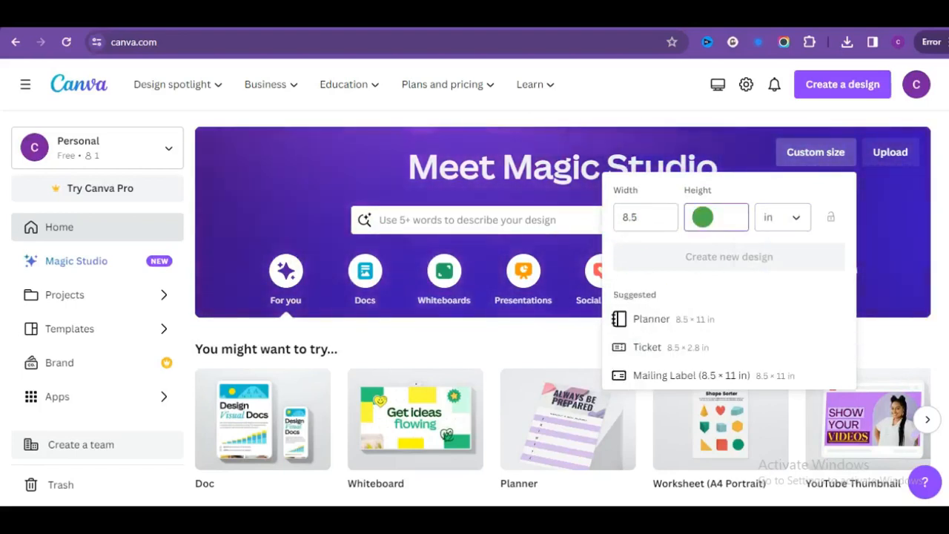
{"action": "type", "text": "11"}
{"action": "left_click", "coordinate": [712, 256]}
Step: Place the uploaded unsolved word search image on the blank page and reposition it
{"action": "left_click_drag", "start_coordinate": [724, 497], "coordinate": [731, 496]}
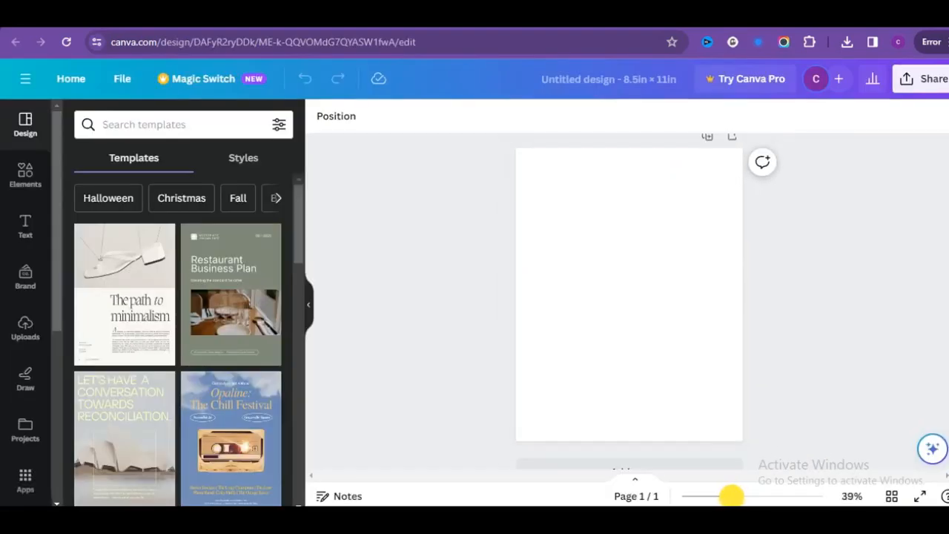
{"action": "left_click", "coordinate": [23, 320]}
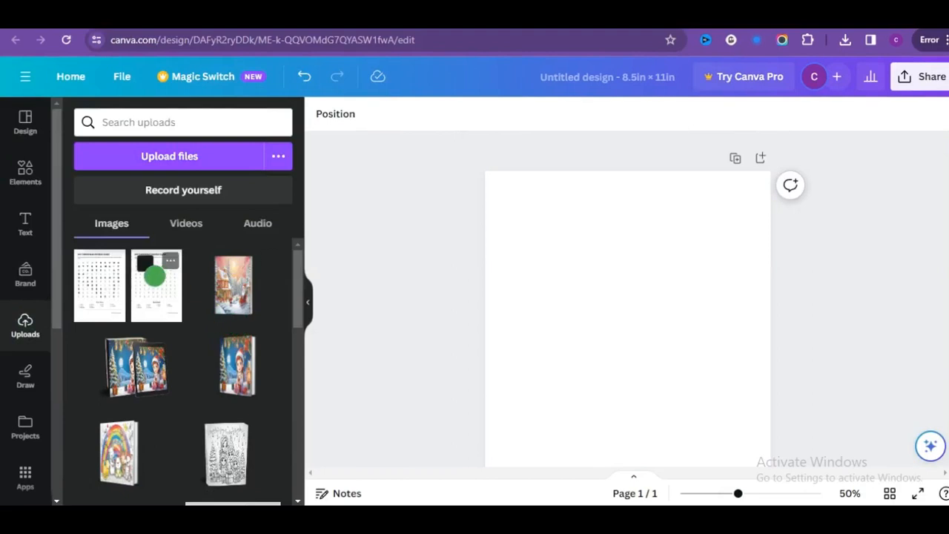
{"action": "left_click", "coordinate": [154, 277]}
{"action": "left_click_drag", "start_coordinate": [625, 313], "coordinate": [570, 265]}
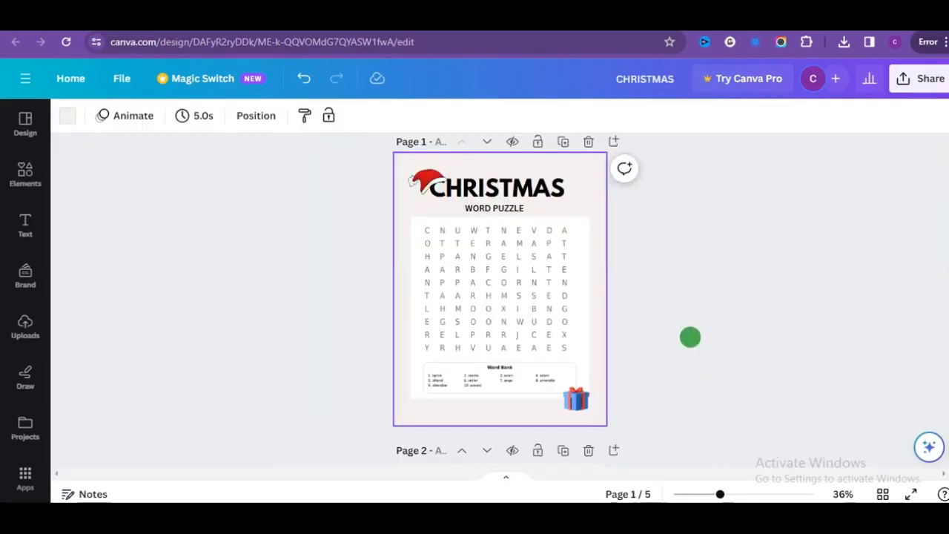
Step: Change the font of the CHRISTMAS title and the WORD PUZZLE subtitle on page 1 to Lazydog
{"action": "left_click", "coordinate": [527, 188]}
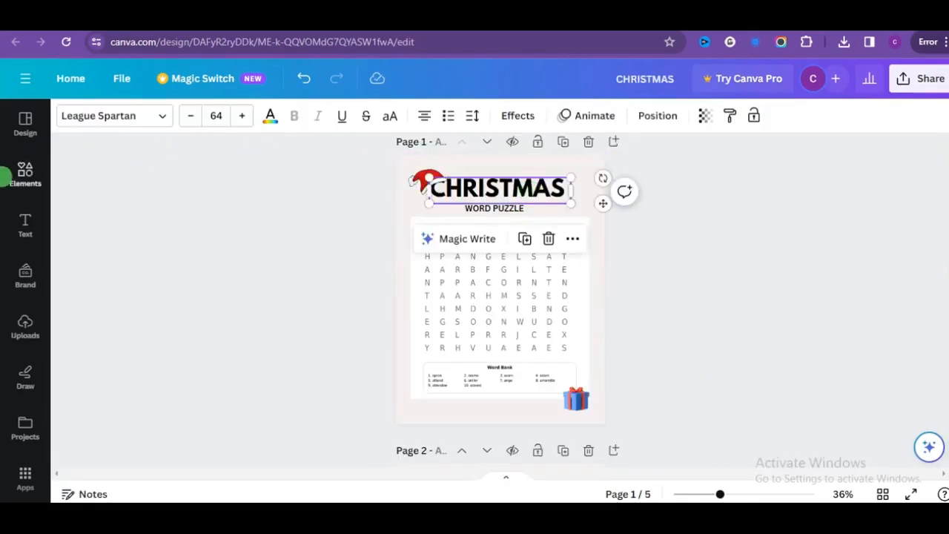
{"action": "left_click", "coordinate": [163, 116]}
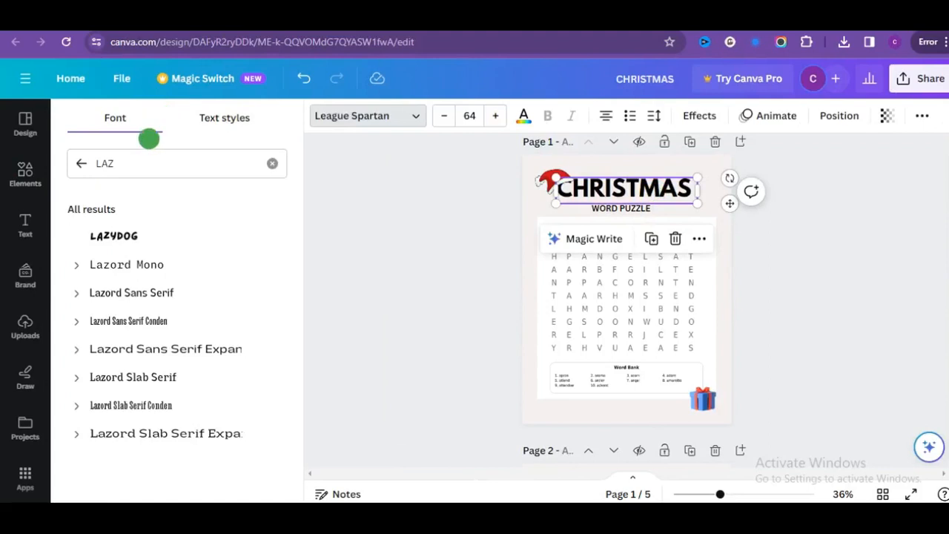
{"action": "left_click", "coordinate": [129, 163]}
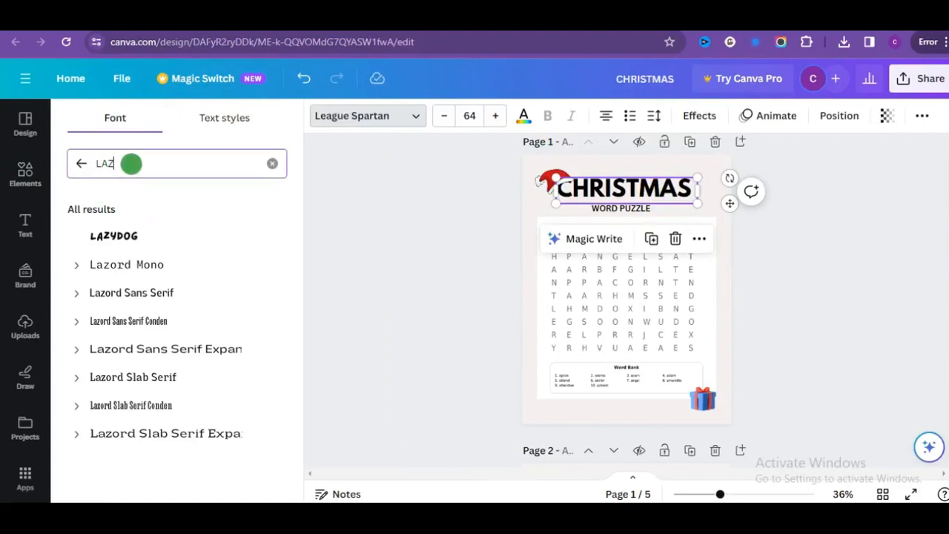
{"action": "left_click", "coordinate": [122, 236]}
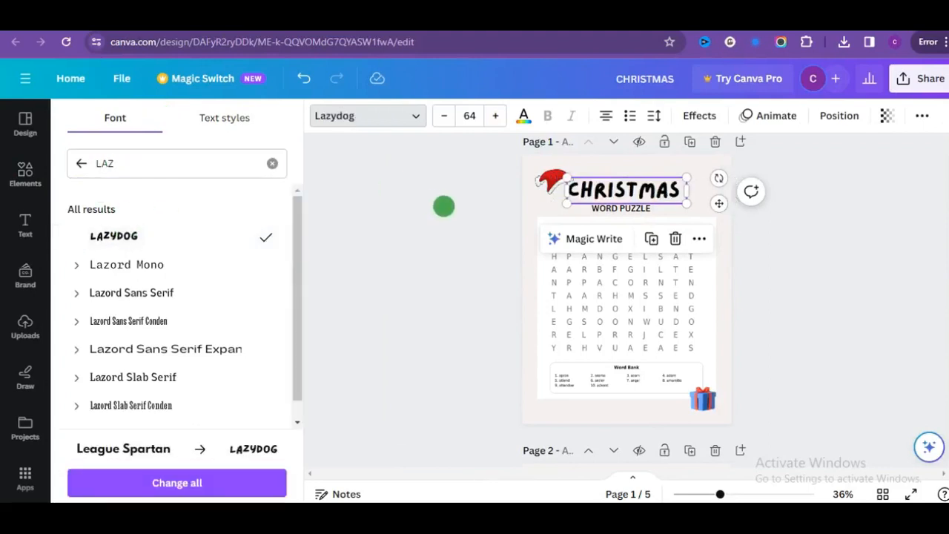
{"action": "left_click", "coordinate": [625, 206]}
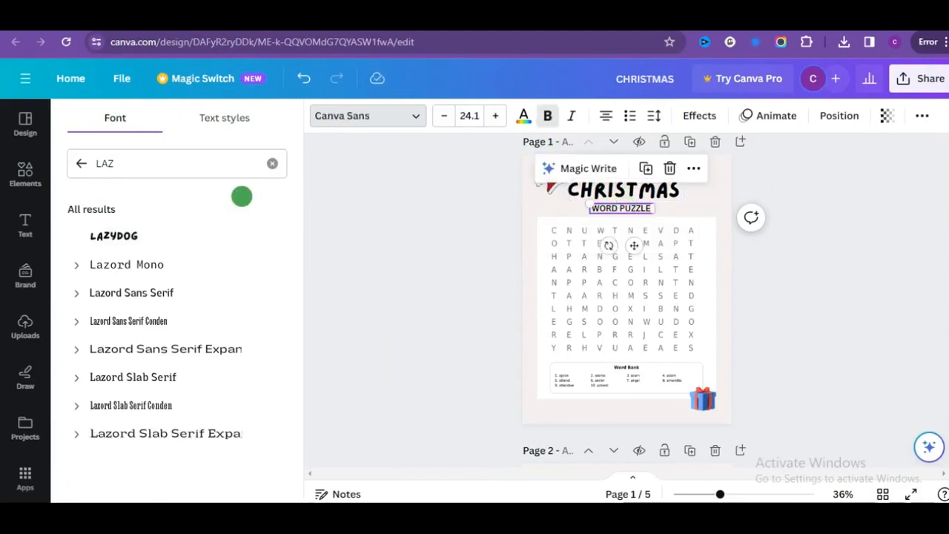
{"action": "left_click", "coordinate": [123, 236]}
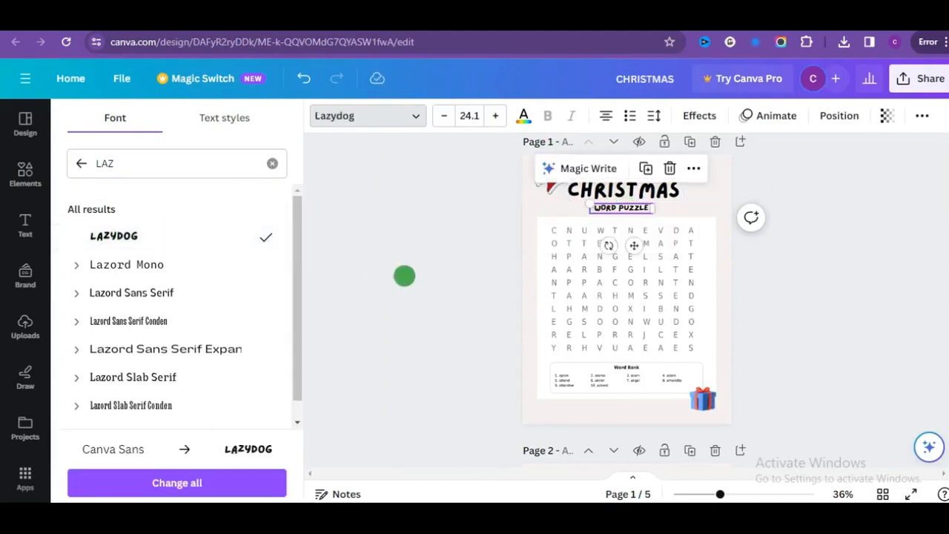
{"action": "left_click", "coordinate": [404, 276]}
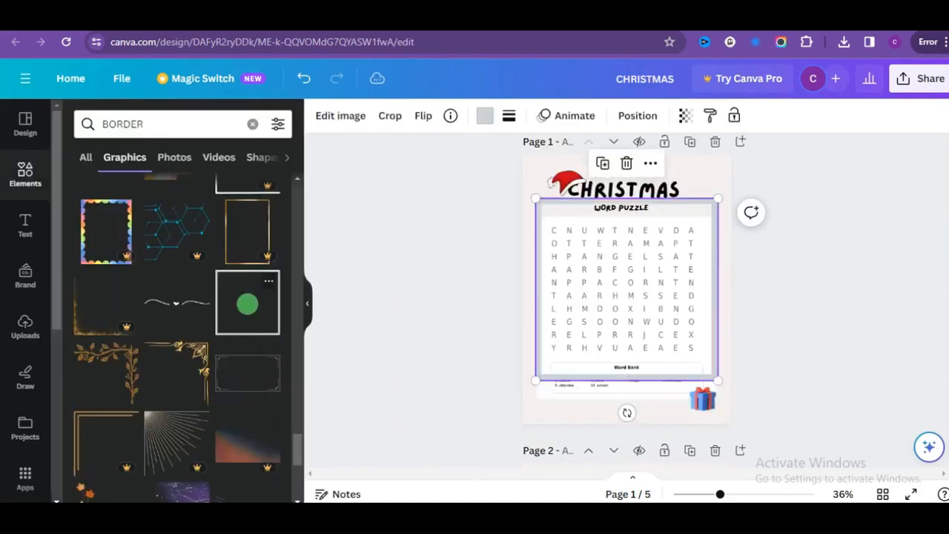
Step: Position the grey border graphic around the puzzle grid and recolour the CHRISTMAS title with the dark blue document colour
{"action": "left_click_drag", "start_coordinate": [682, 212], "coordinate": [680, 230]}
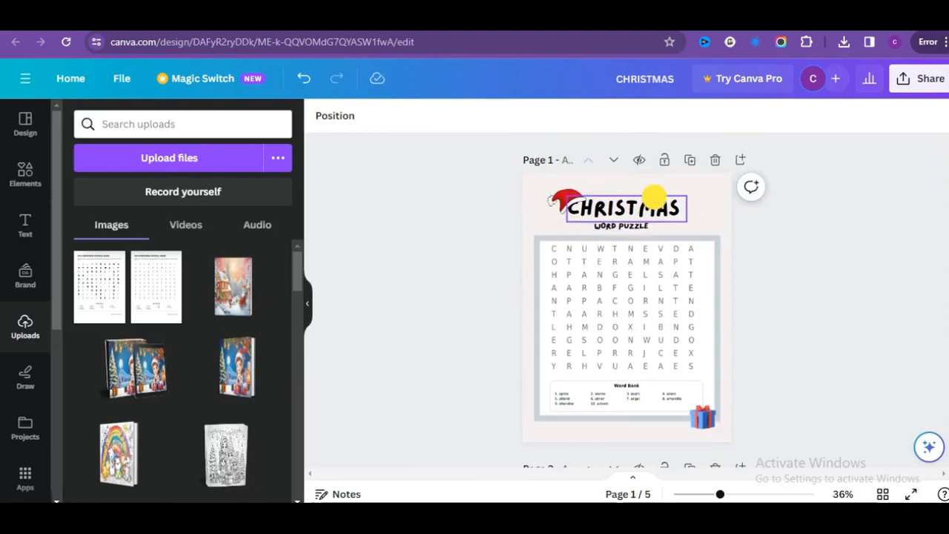
{"action": "left_click", "coordinate": [651, 199]}
{"action": "left_click", "coordinate": [524, 116]}
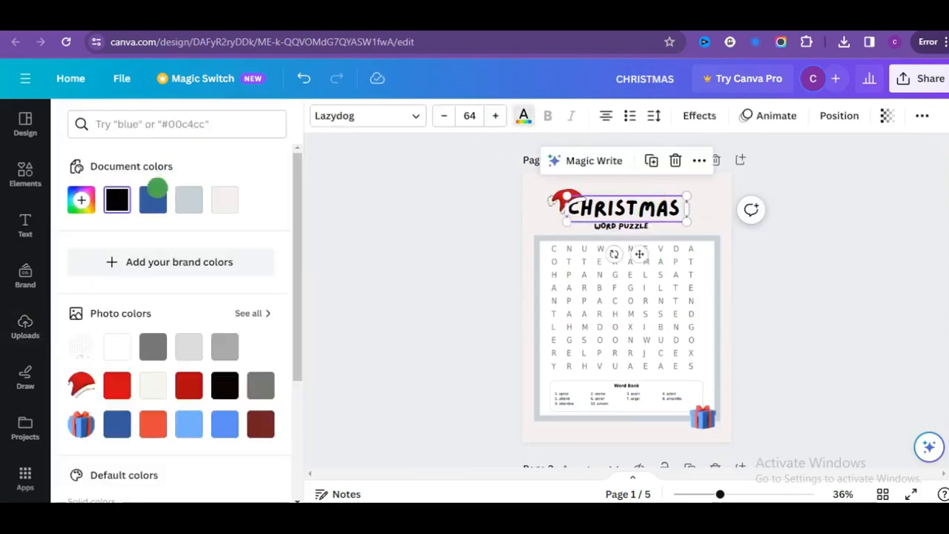
{"action": "left_click", "coordinate": [152, 199]}
{"action": "left_click", "coordinate": [843, 251]}
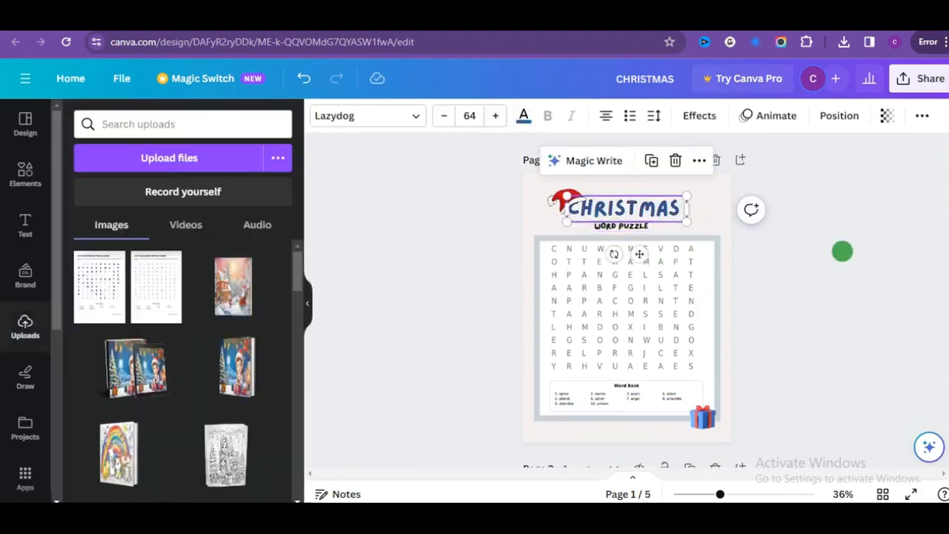
Step: Decorate page 2 around the puzzle with Christmas graphics, including a gingerbread man, stocking, snowman, holly and Christmas tree
{"action": "mouse_move", "coordinate": [721, 494]}
{"action": "left_mouse_down"}
{"action": "mouse_move", "coordinate": [752, 491]}
{"action": "mouse_move", "coordinate": [727, 492]}
{"action": "left_mouse_up"}
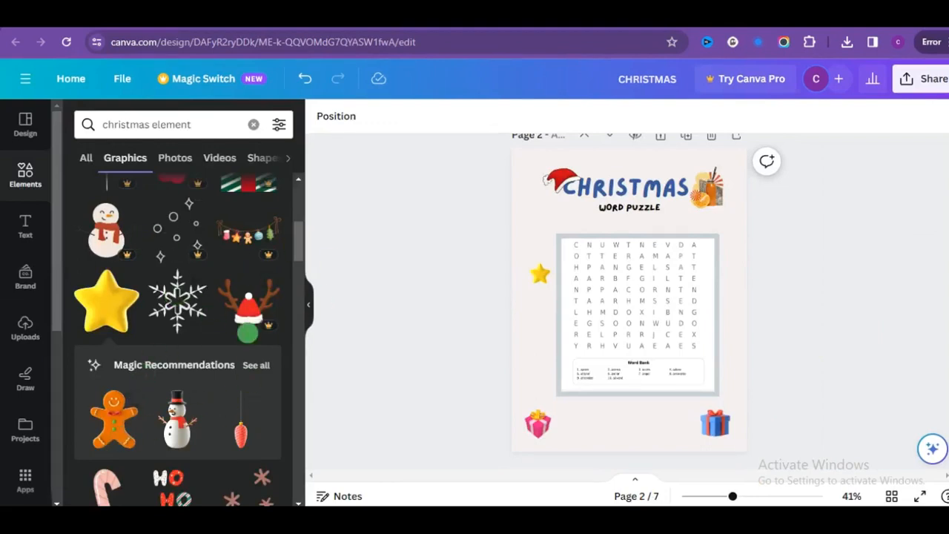
{"action": "left_click_drag", "start_coordinate": [301, 248], "coordinate": [284, 362]}
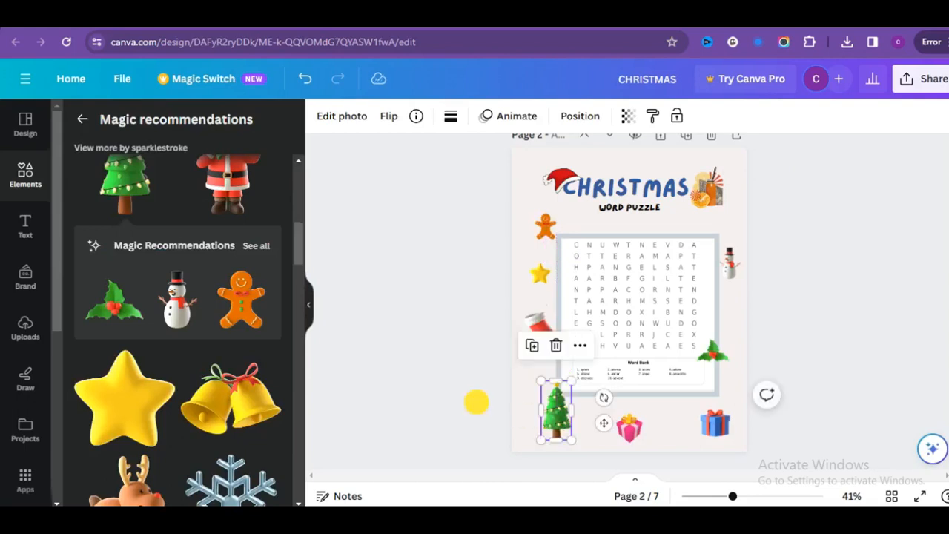
{"action": "left_click", "coordinate": [477, 402]}
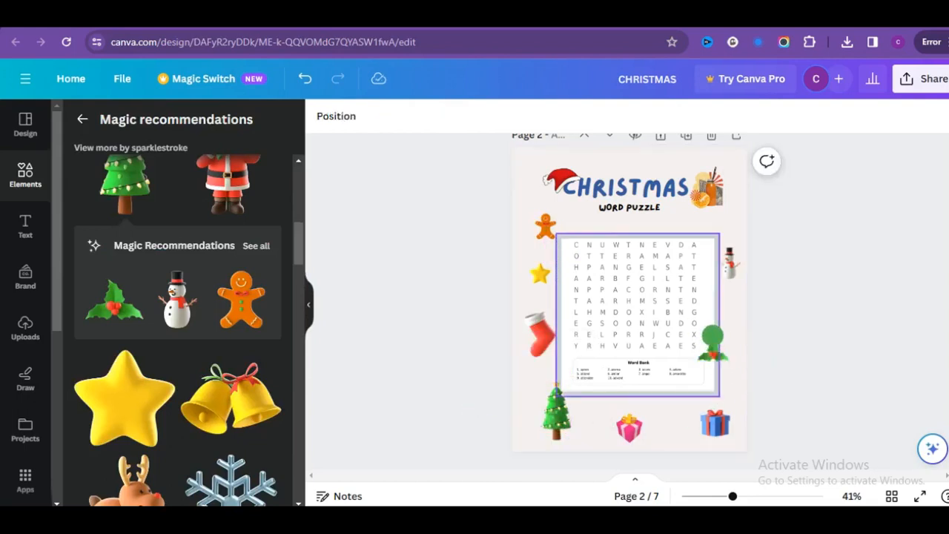
Step: Delete the small snowman graphic beside the puzzle border on page 2
{"action": "left_click", "coordinate": [731, 262]}
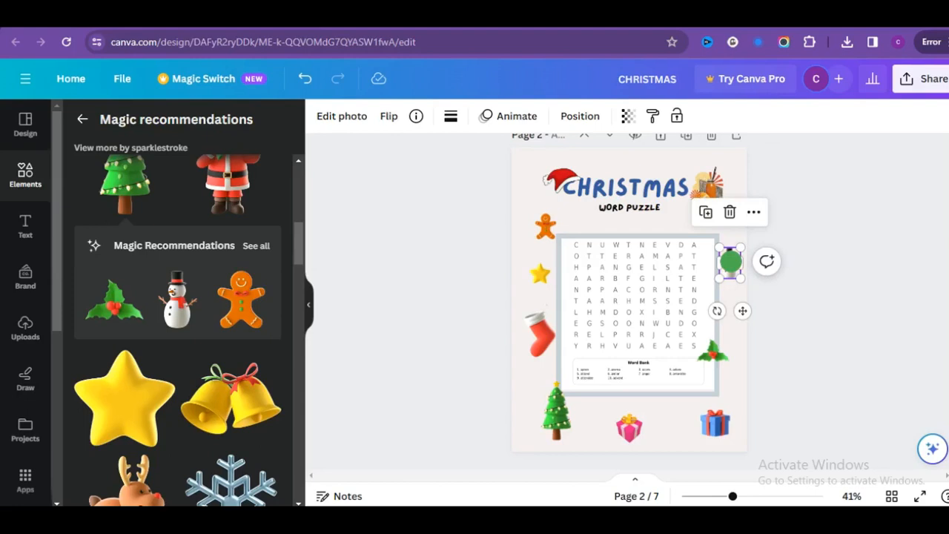
{"action": "key", "text": "Delete"}
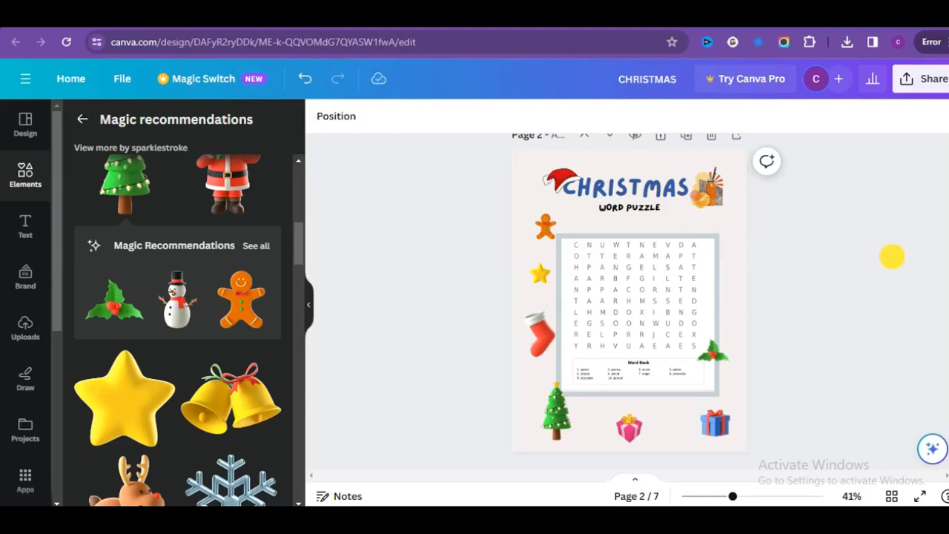
{"action": "left_click", "coordinate": [457, 236]}
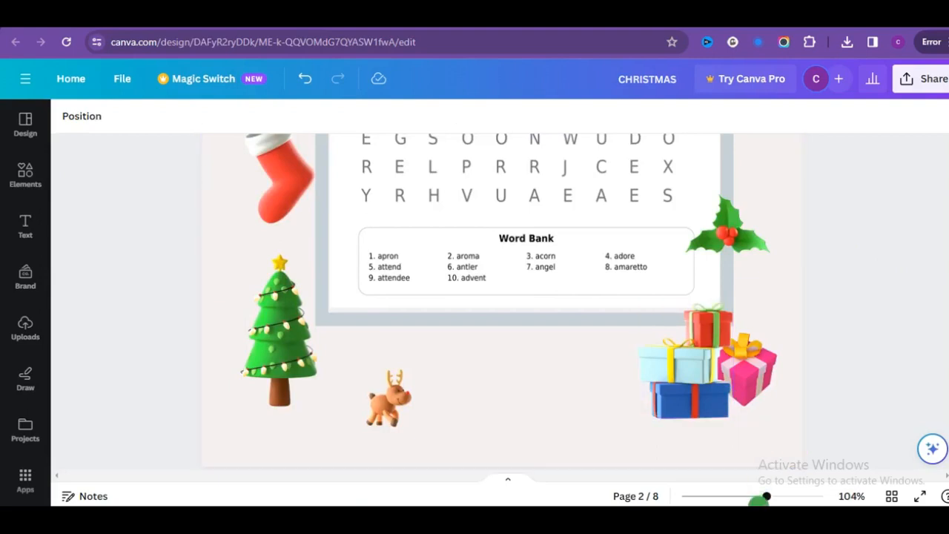
Step: Check the decorations around the puzzle on page 2 and duplicate the page
{"action": "left_click_drag", "start_coordinate": [767, 500], "coordinate": [741, 496]}
{"action": "scroll", "coordinate": [396, 221], "scroll_direction": "up", "scroll_amount": 3}
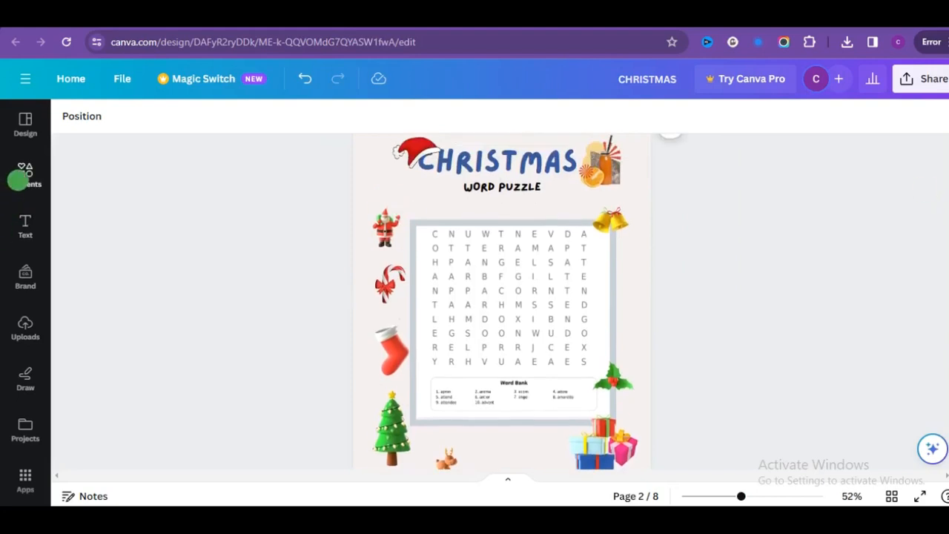
{"action": "left_click", "coordinate": [25, 175]}
{"action": "scroll", "coordinate": [631, 296], "scroll_direction": "up", "scroll_amount": 2}
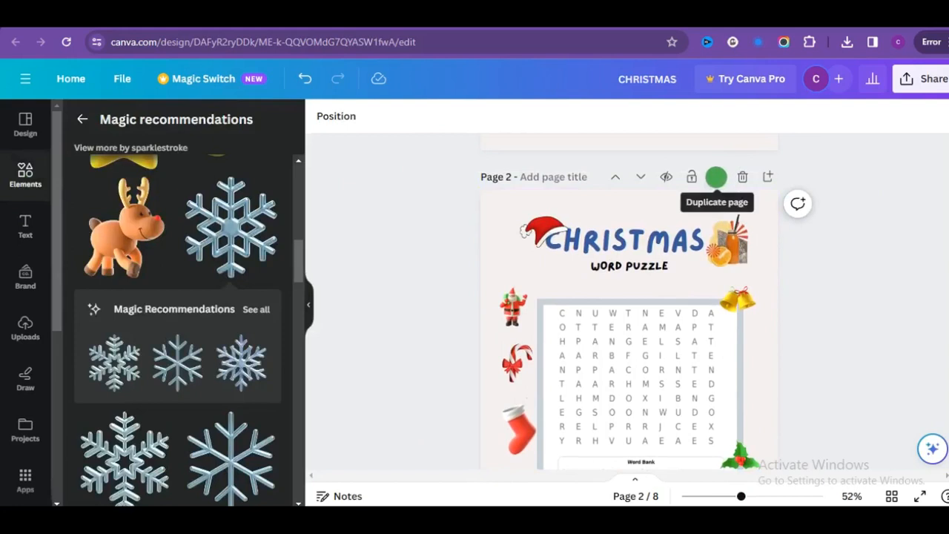
{"action": "left_click", "coordinate": [717, 177]}
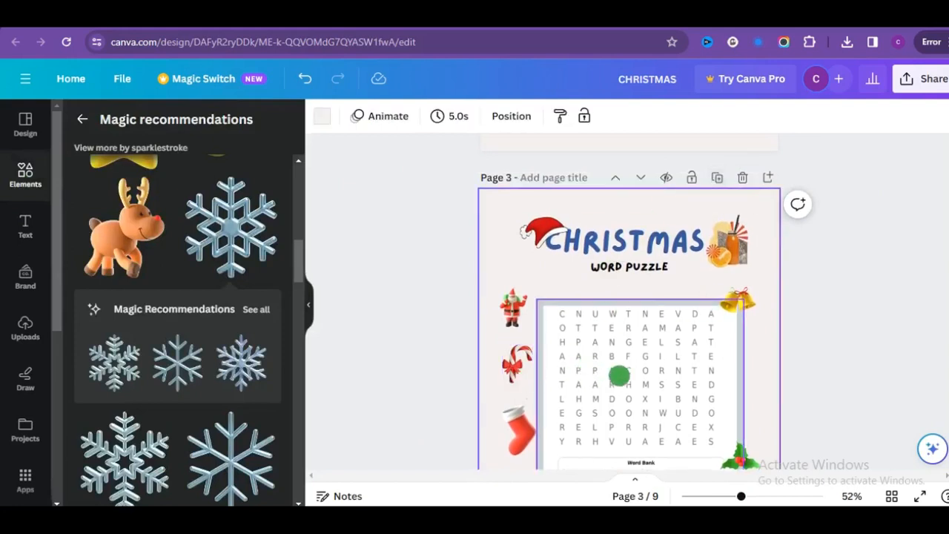
Step: Place the uploaded solved puzzle image over the grid on page 3 and enlarge it to fill the grey border
{"action": "left_click", "coordinate": [627, 376]}
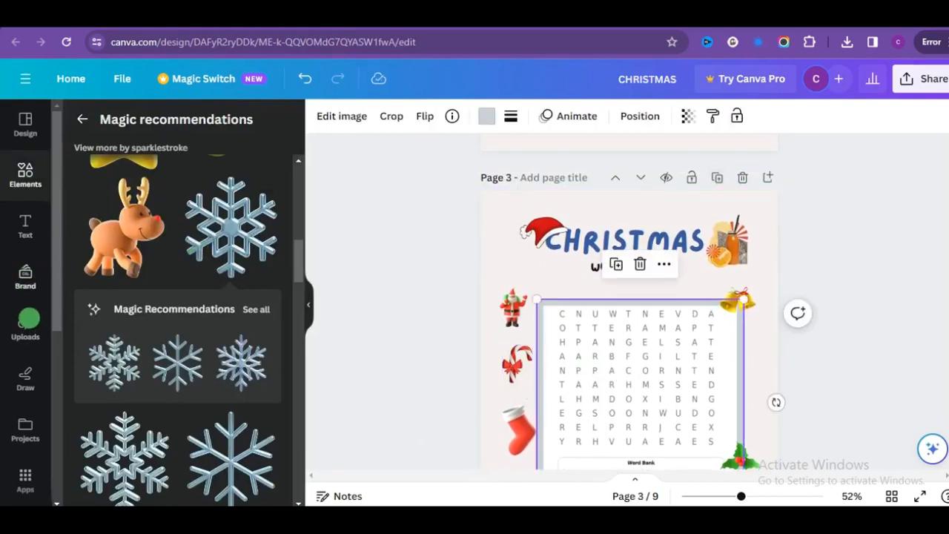
{"action": "left_click", "coordinate": [22, 326]}
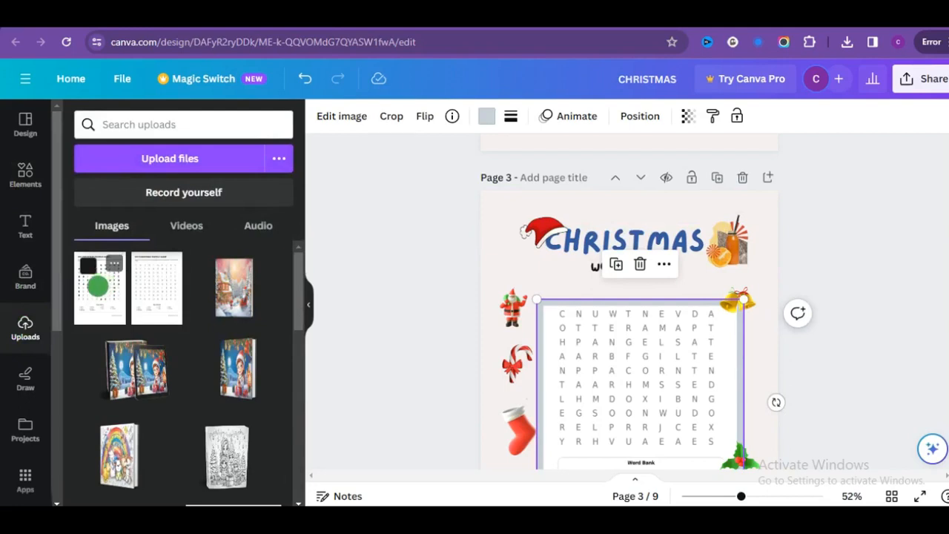
{"action": "left_click", "coordinate": [97, 287]}
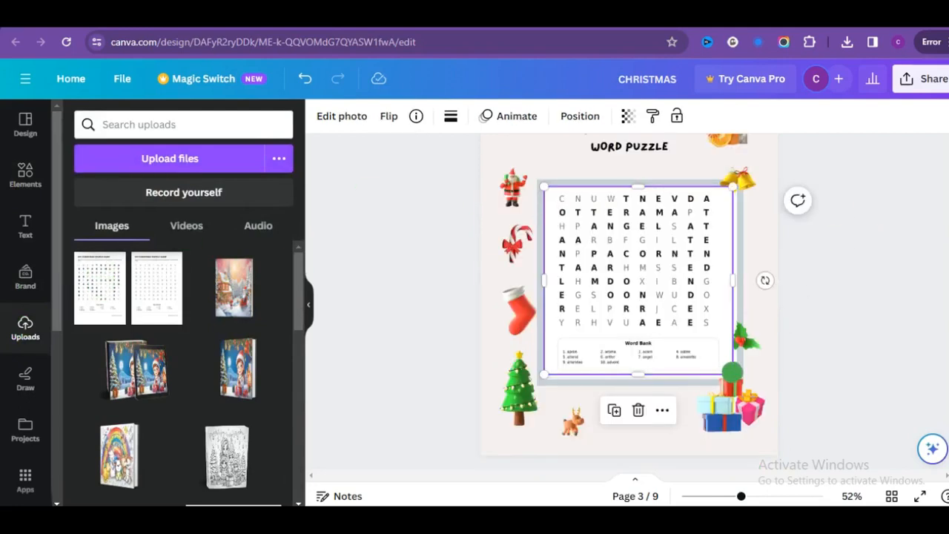
{"action": "left_click_drag", "start_coordinate": [733, 373], "coordinate": [737, 379]}
{"action": "left_click", "coordinate": [855, 320]}
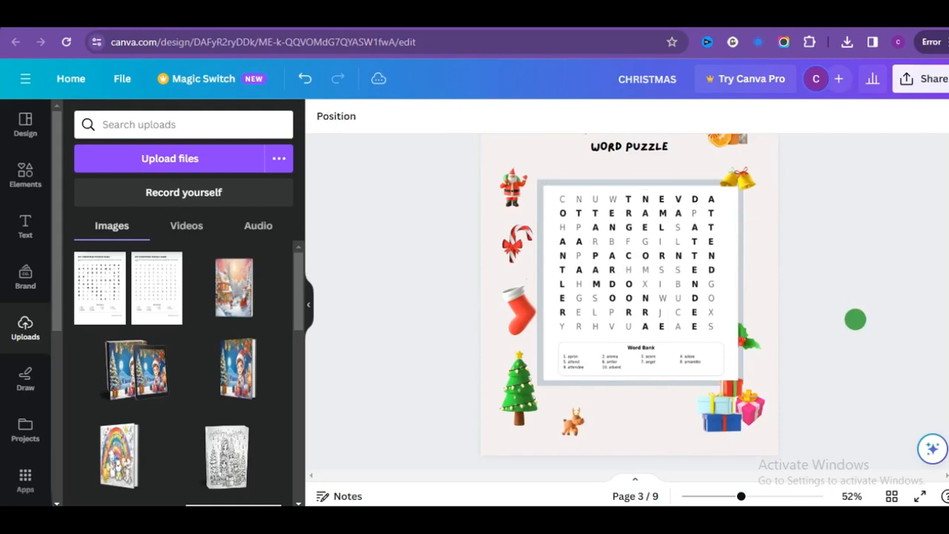
Step: Move the solved puzzle image beneath the decorations in page 3's layer order and delete the unsolved puzzle image underneath it
{"action": "left_click", "coordinate": [711, 308]}
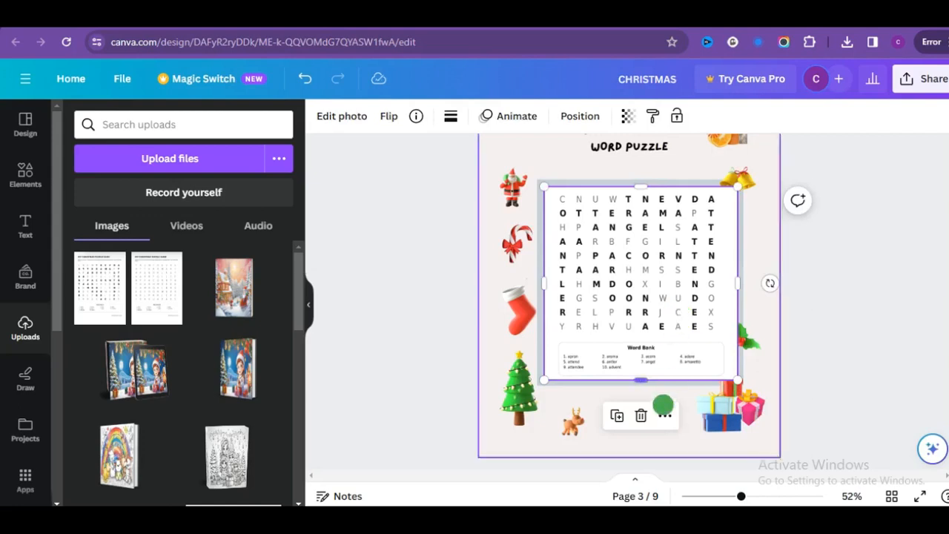
{"action": "left_click", "coordinate": [664, 415]}
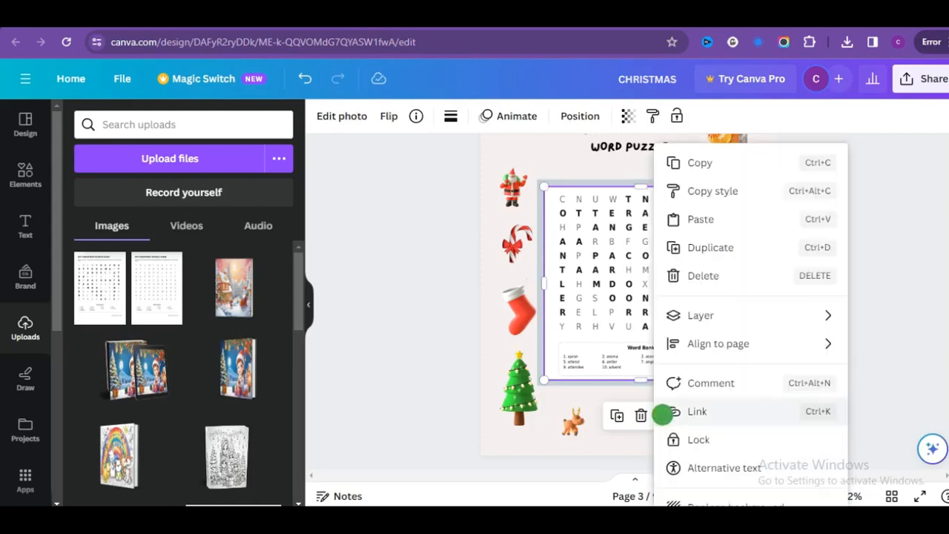
{"action": "mouse_move", "coordinate": [685, 313]}
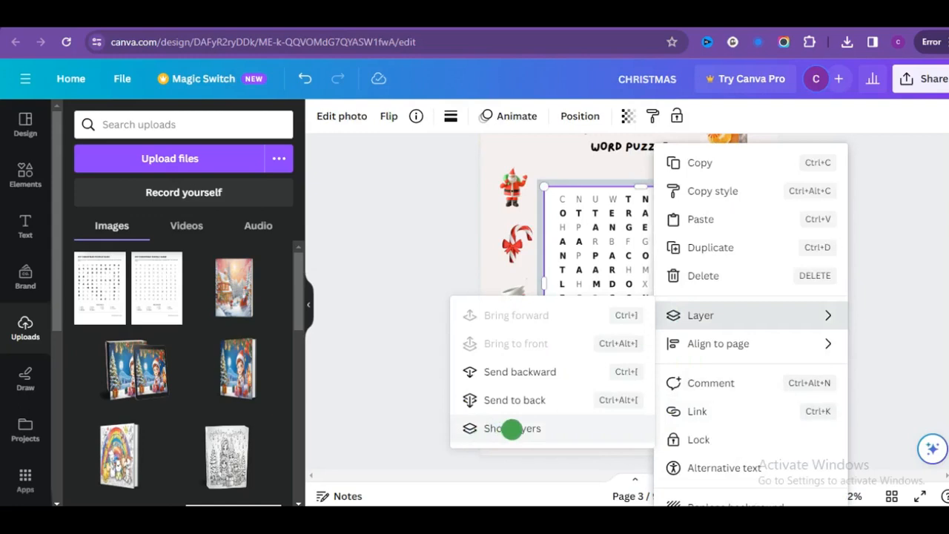
{"action": "left_click", "coordinate": [513, 428]}
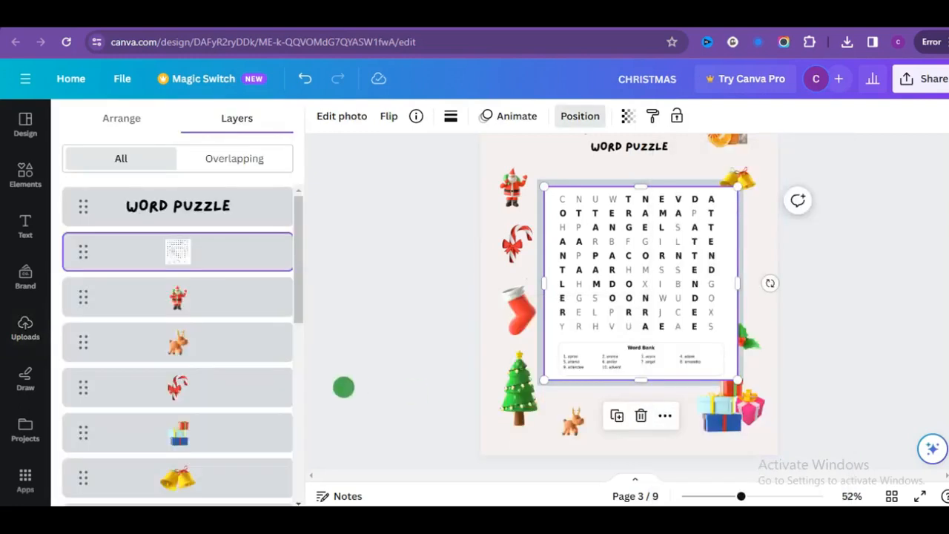
{"action": "mouse_move", "coordinate": [297, 233]}
{"action": "left_mouse_down"}
{"action": "mouse_move", "coordinate": [264, 439]}
{"action": "mouse_move", "coordinate": [288, 235]}
{"action": "left_mouse_up"}
{"action": "left_click", "coordinate": [184, 437]}
{"action": "left_click", "coordinate": [233, 236]}
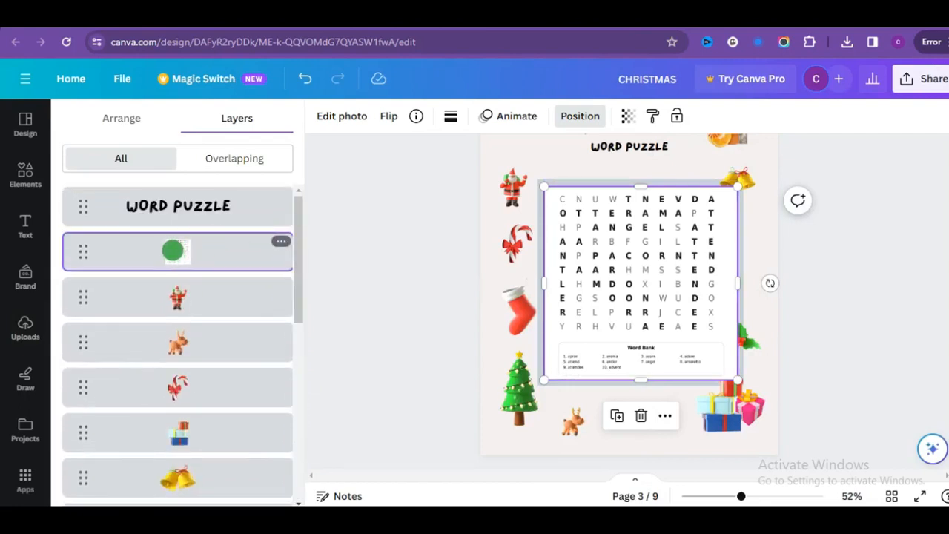
{"action": "left_click_drag", "start_coordinate": [170, 271], "coordinate": [281, 425]}
{"action": "right_click", "coordinate": [281, 425]}
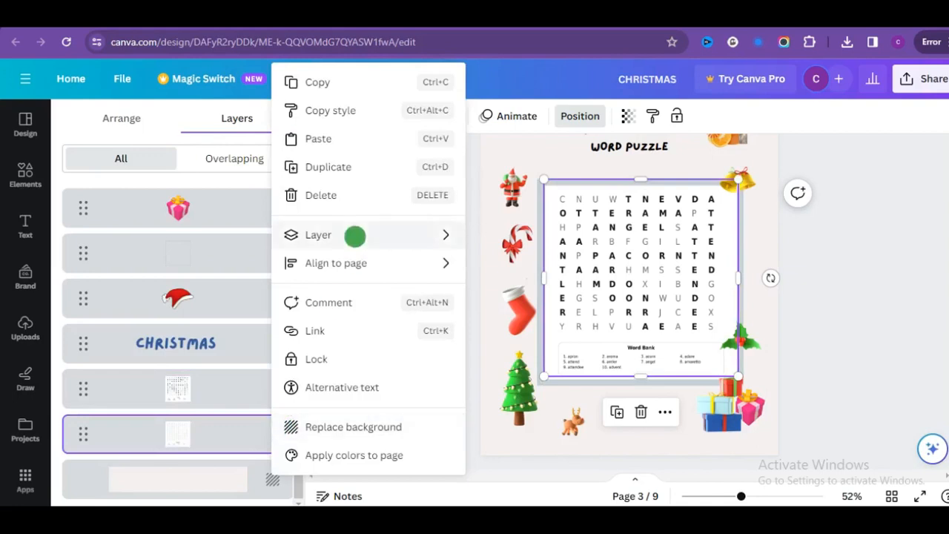
{"action": "left_click", "coordinate": [324, 195]}
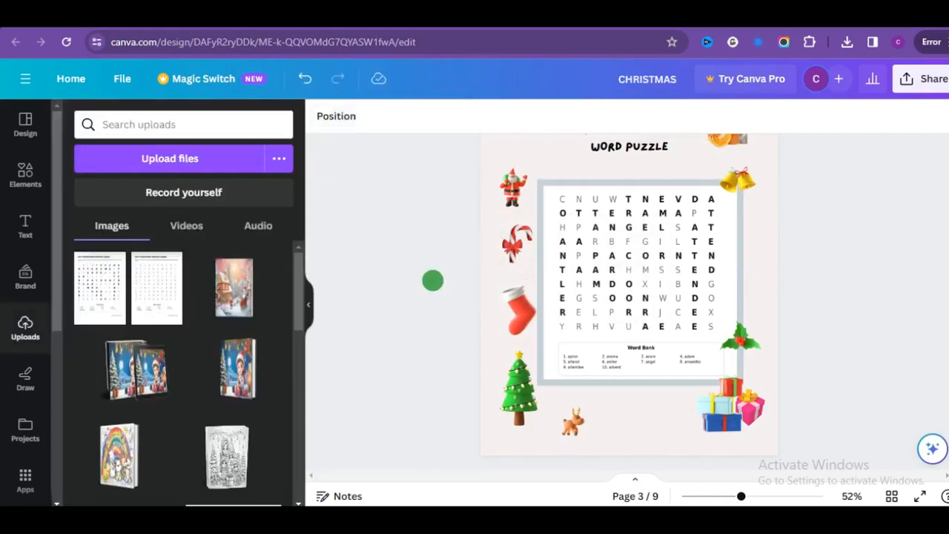
Step: Compare the unsolved page 2 with the answer page 3, and search the design templates for "Word Search Worksheet"
{"action": "scroll", "coordinate": [629, 297], "scroll_direction": "up", "scroll_amount": 5}
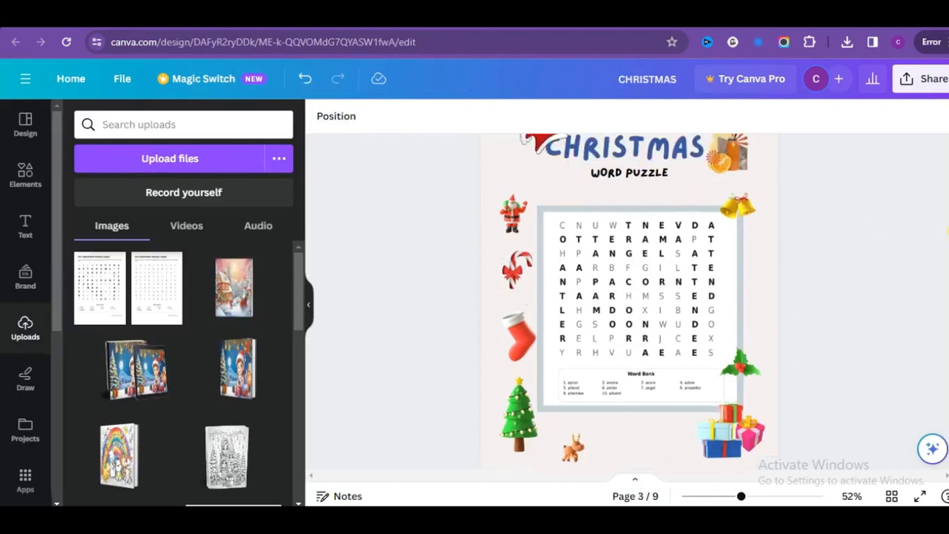
{"action": "scroll", "coordinate": [629, 296], "scroll_direction": "up", "scroll_amount": 2}
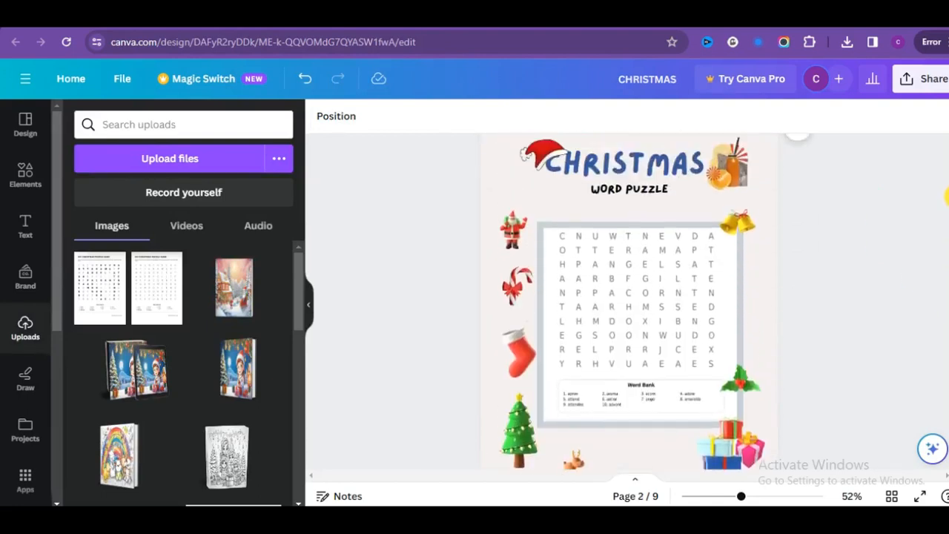
{"action": "scroll", "coordinate": [629, 296], "scroll_direction": "down", "scroll_amount": 6}
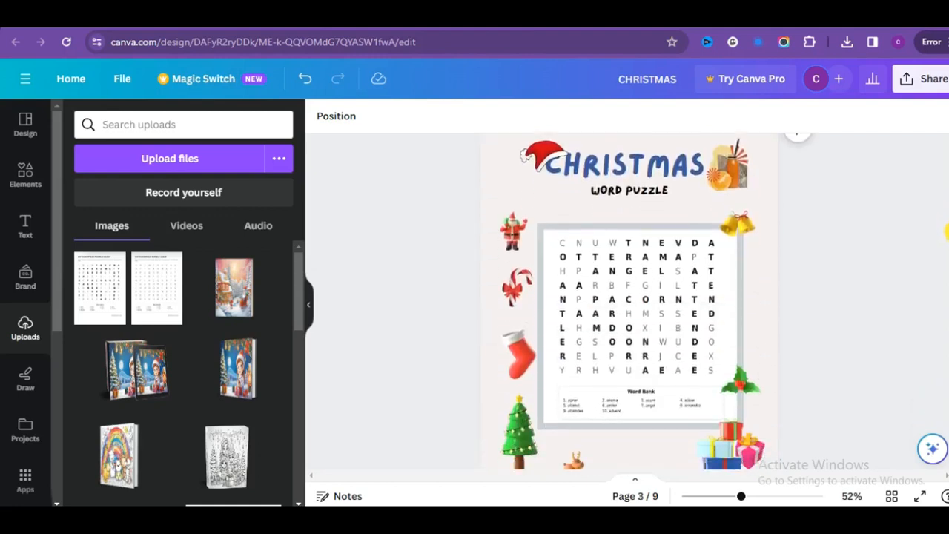
{"action": "scroll", "coordinate": [629, 297], "scroll_direction": "down", "scroll_amount": 1}
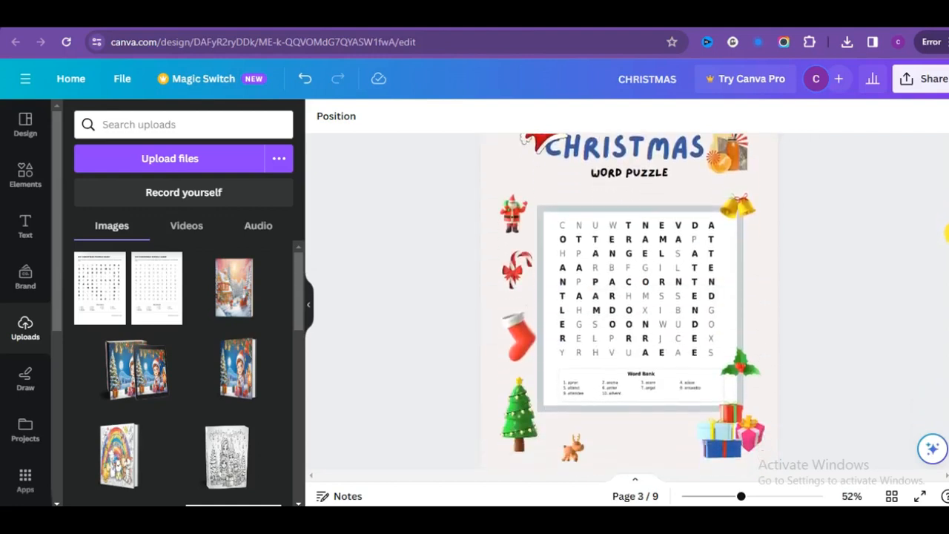
{"action": "scroll", "coordinate": [947, 231], "scroll_direction": "up", "scroll_amount": 2}
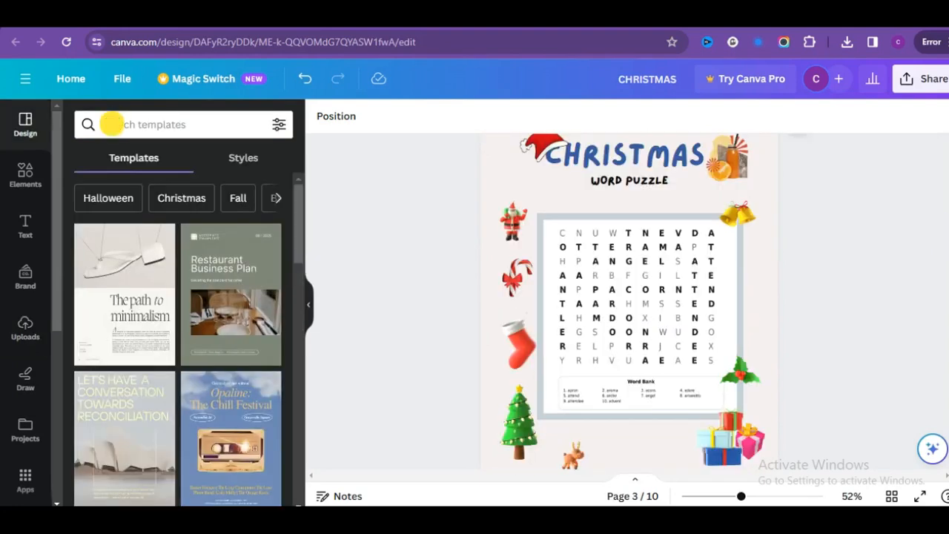
{"action": "left_click", "coordinate": [112, 125]}
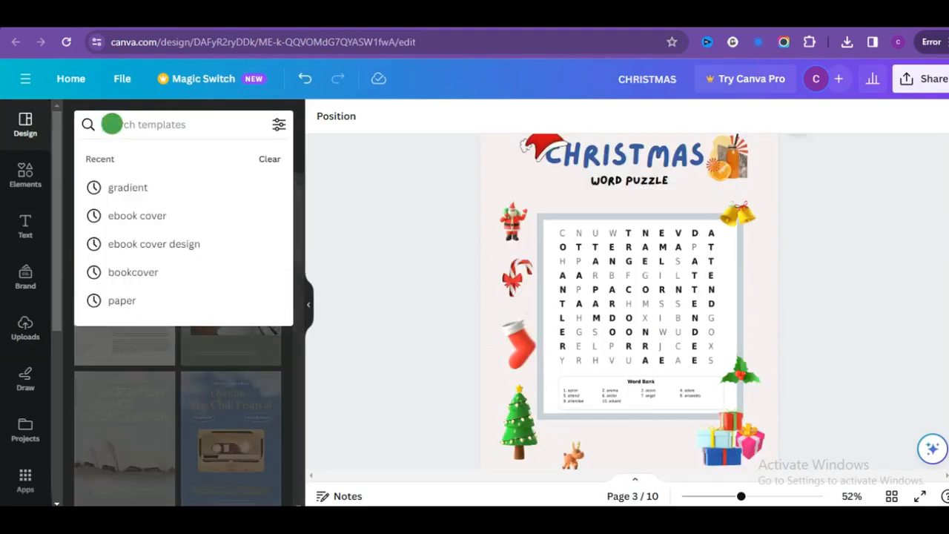
{"action": "type", "text": "Word Search Worksheet"}
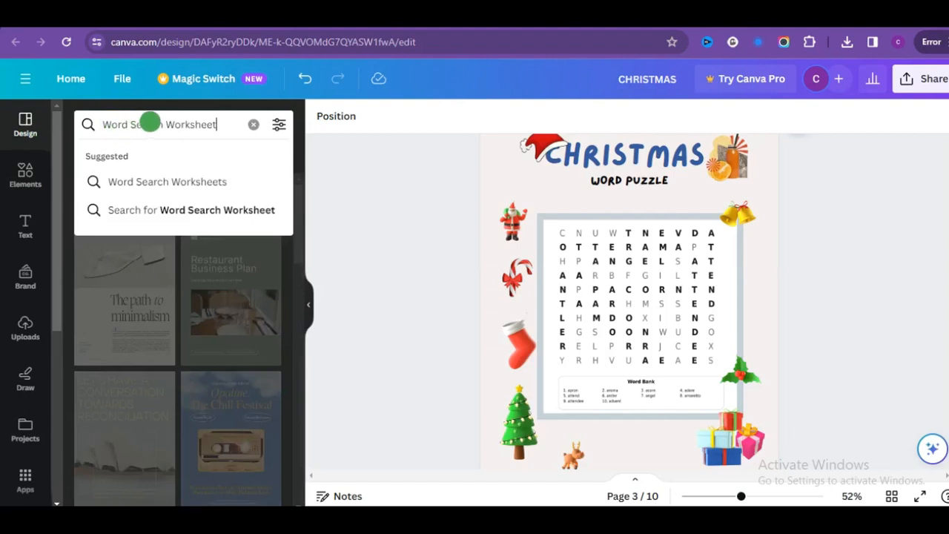
{"action": "key", "text": "Return"}
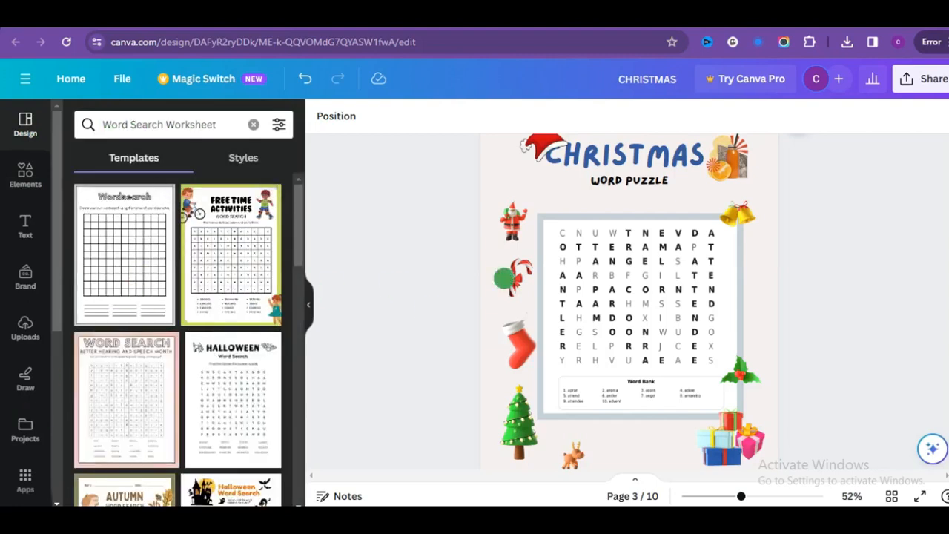
Step: Duplicate the answer page 3 and insert a blank page 5 after the copy
{"action": "scroll", "coordinate": [914, 205], "scroll_direction": "up", "scroll_amount": 2}
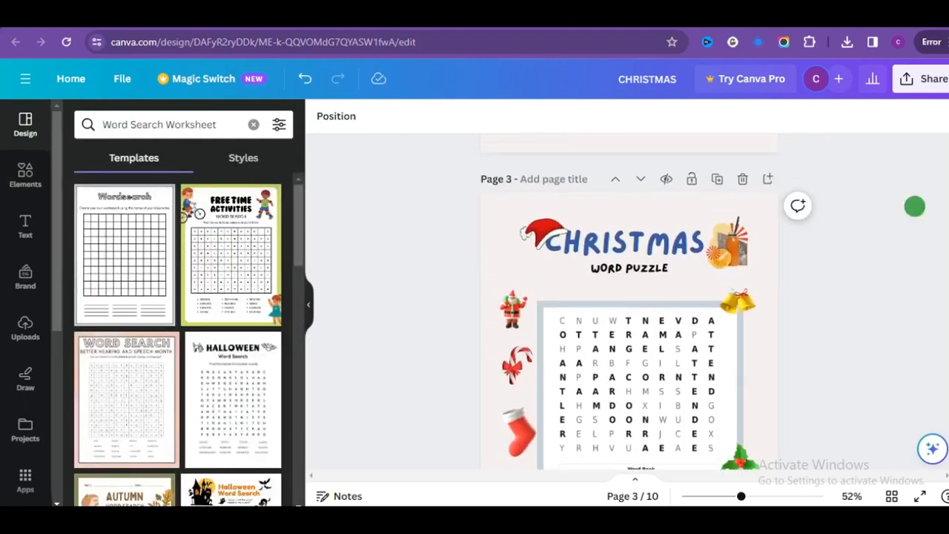
{"action": "left_click", "coordinate": [714, 179]}
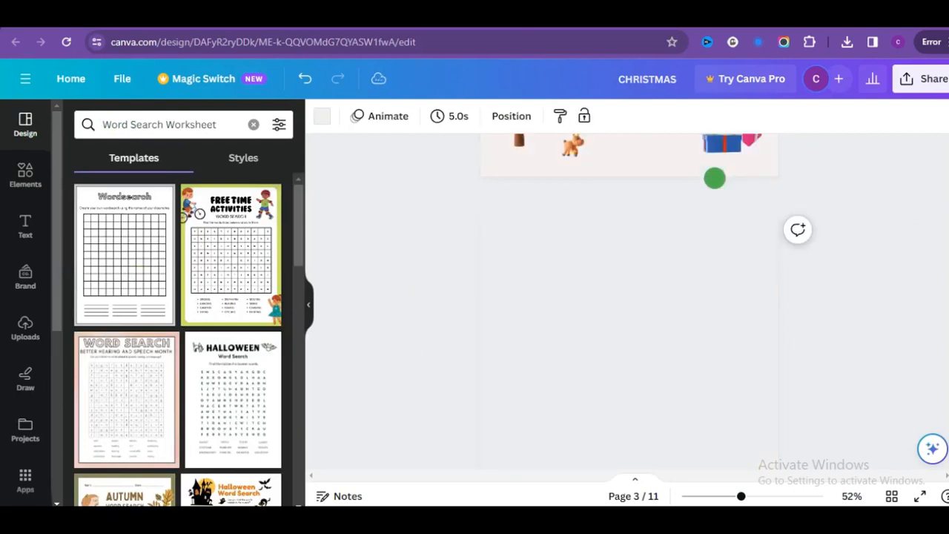
{"action": "scroll", "coordinate": [948, 233], "scroll_direction": "up", "scroll_amount": 1}
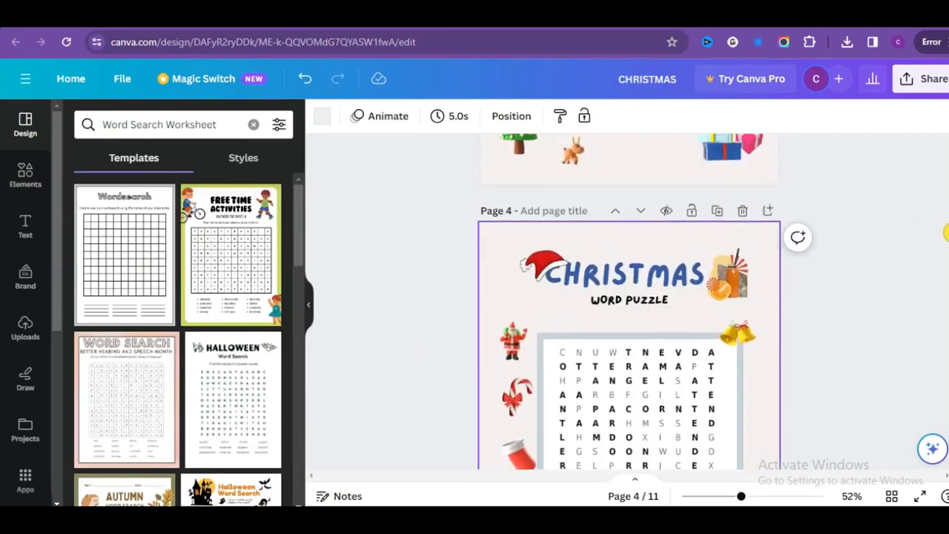
{"action": "left_click", "coordinate": [768, 212]}
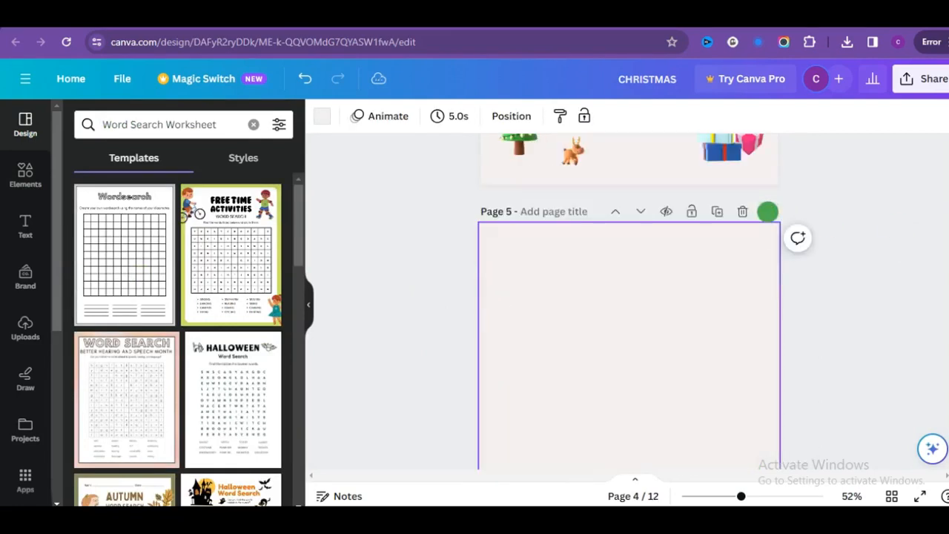
Step: Apply the black and white Wordsearch template to page 5 and move its empty grid onto page 4, inside the grey border
{"action": "left_click", "coordinate": [112, 236]}
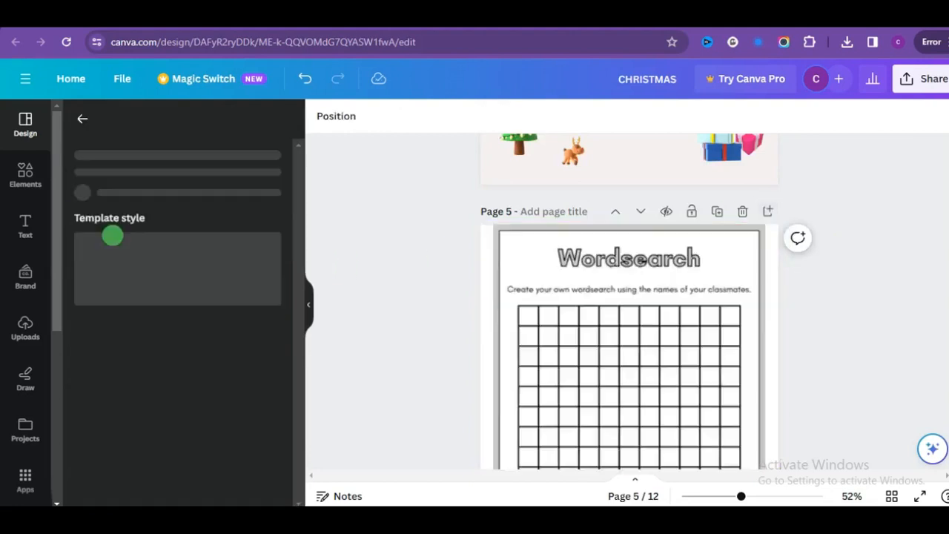
{"action": "left_click", "coordinate": [636, 365]}
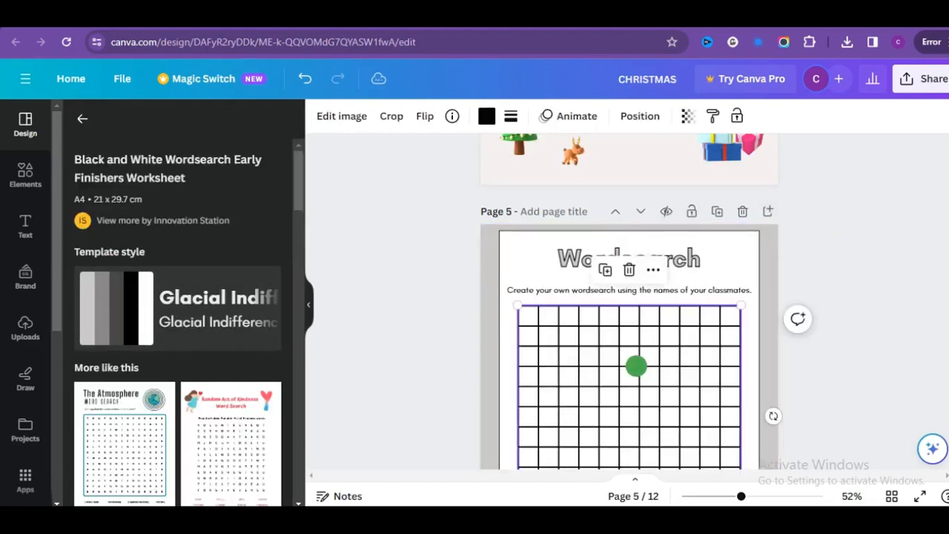
{"action": "left_click_drag", "start_coordinate": [639, 316], "coordinate": [552, 385]}
{"action": "left_click_drag", "start_coordinate": [639, 324], "coordinate": [638, 324]}
Step: Move the empty grid beneath the decorations in page 4's layer order and delete the solved puzzle image from that page
{"action": "left_click", "coordinate": [660, 158]}
{"action": "left_click", "coordinate": [698, 307]}
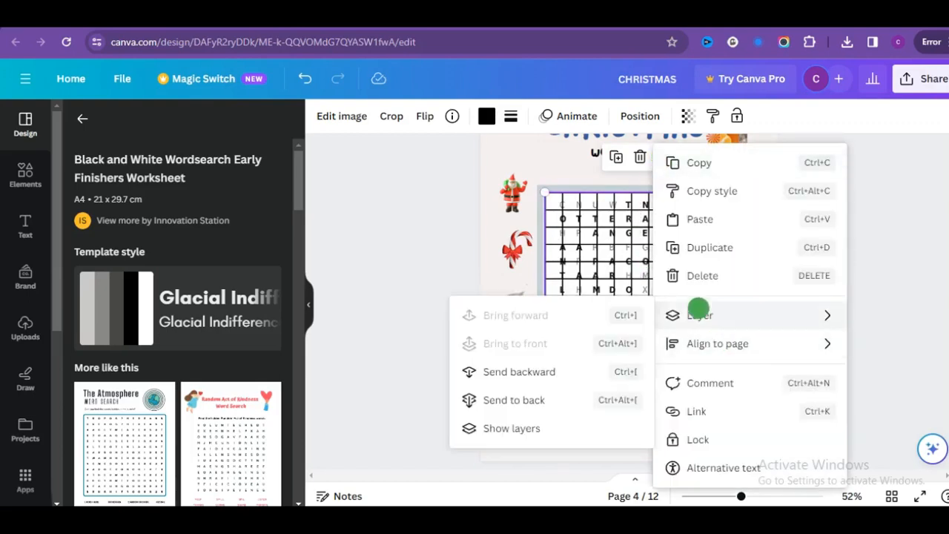
{"action": "left_click", "coordinate": [507, 429]}
{"action": "left_click_drag", "start_coordinate": [179, 206], "coordinate": [176, 477]}
{"action": "left_click", "coordinate": [280, 470]}
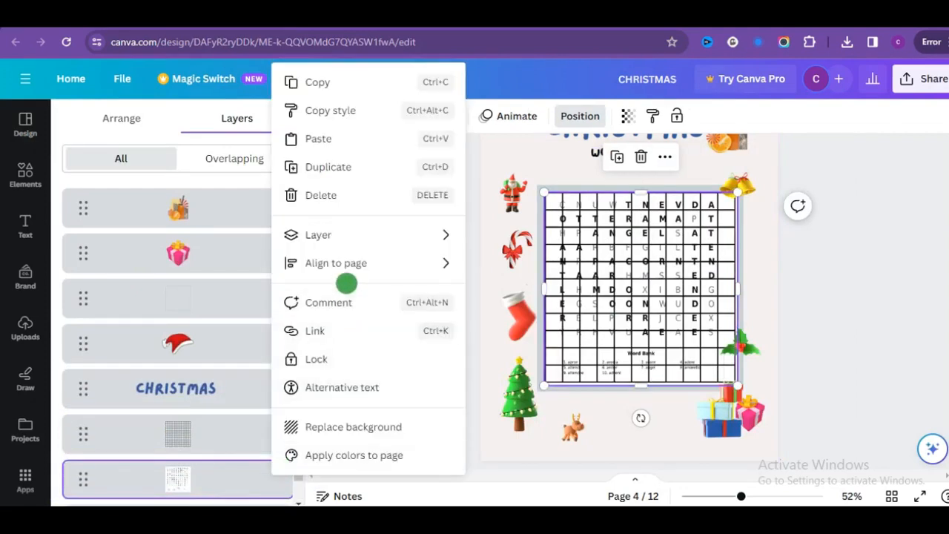
{"action": "left_click", "coordinate": [322, 194]}
{"action": "left_click", "coordinate": [787, 247]}
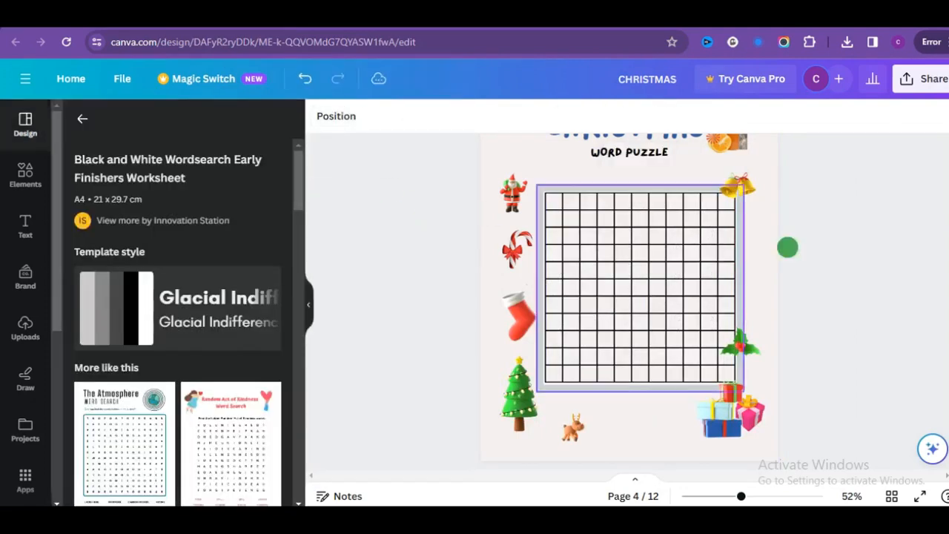
Step: Add a bold letter A to page 4's grid, plus "YOUR TURN" and "Create your own wordsearch starting with letter A" above it
{"action": "left_click_drag", "start_coordinate": [609, 322], "coordinate": [626, 310]}
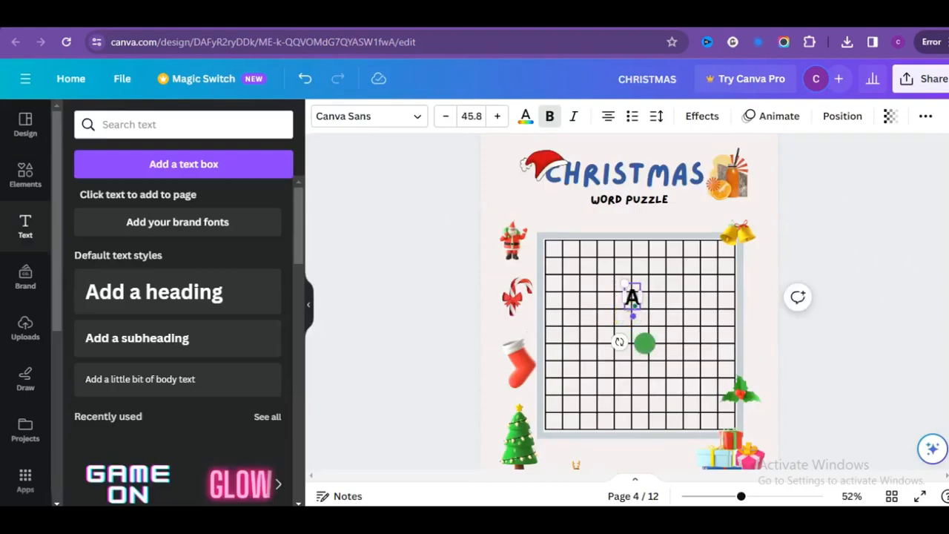
{"action": "left_click_drag", "start_coordinate": [645, 343], "coordinate": [653, 362]}
{"action": "left_click", "coordinate": [824, 369]}
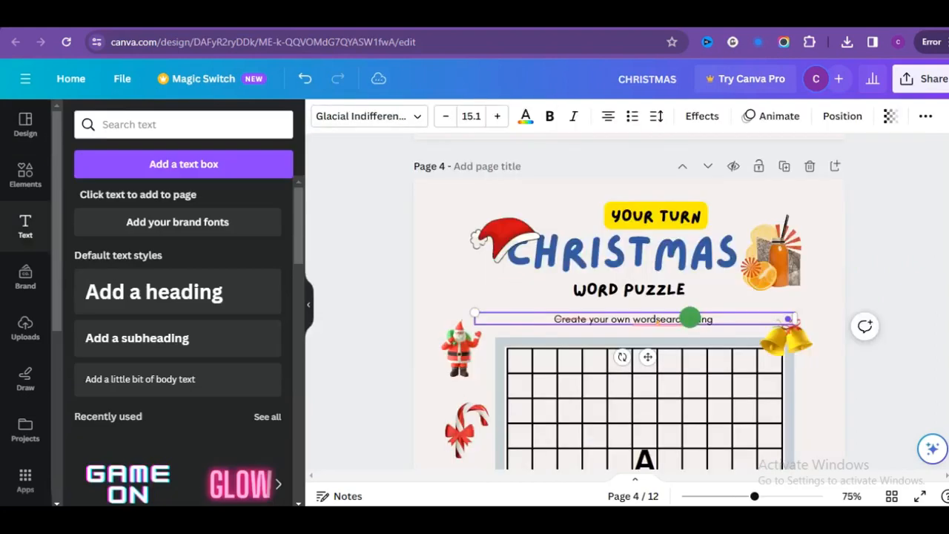
{"action": "key", "text": "Escape"}
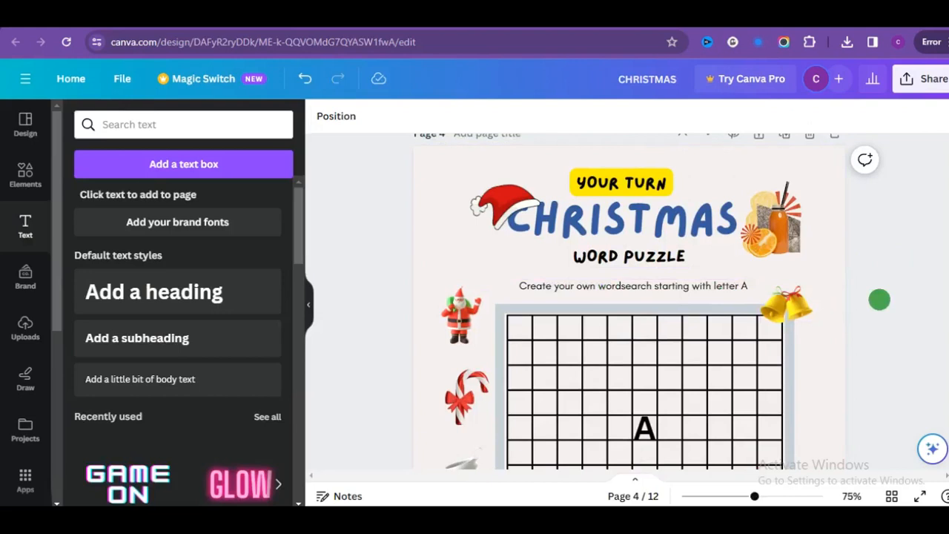
Step: Delete page 5, which holds the leftover Wordsearch template
{"action": "scroll", "coordinate": [629, 303], "scroll_direction": "down", "scroll_amount": 5}
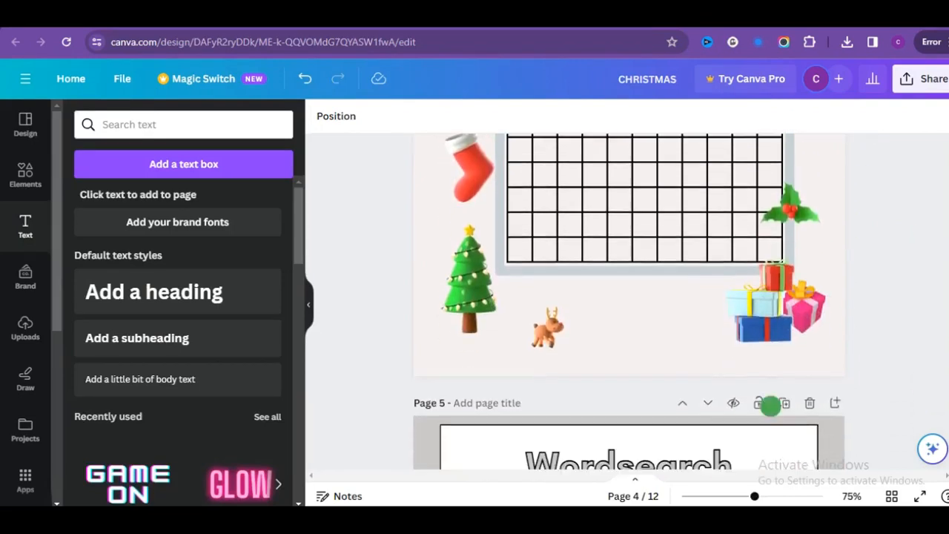
{"action": "left_click", "coordinate": [808, 405]}
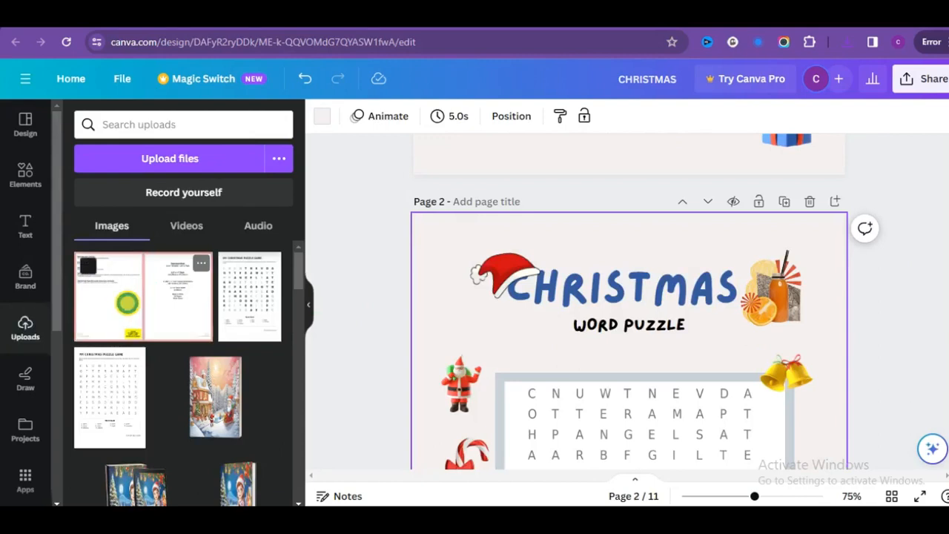
Step: Place the uploaded 8.5" x 11" paperback cover template over page 2 and resize it so its back-cover half fills the page
{"action": "left_click", "coordinate": [128, 303]}
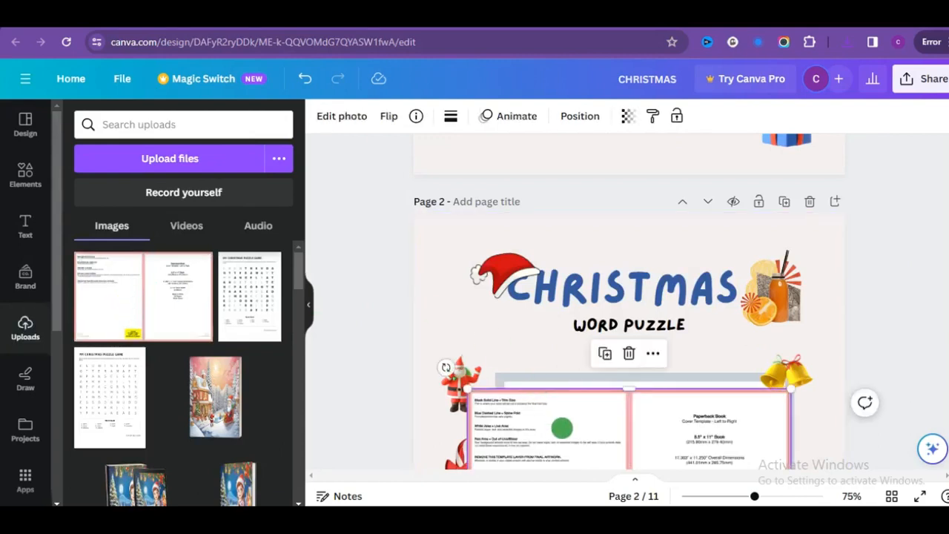
{"action": "left_click_drag", "start_coordinate": [562, 428], "coordinate": [531, 310]}
{"action": "left_click_drag", "start_coordinate": [755, 497], "coordinate": [772, 496]}
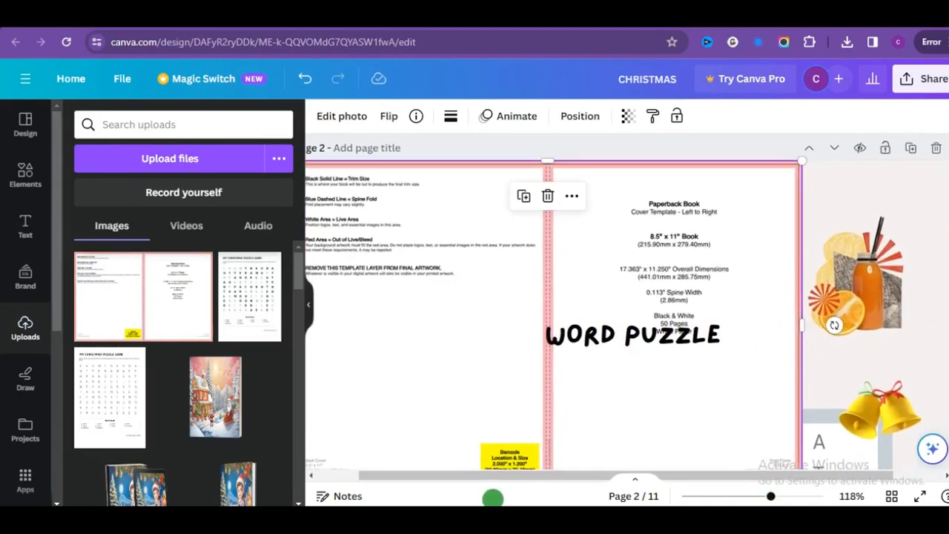
{"action": "left_click", "coordinate": [308, 305]}
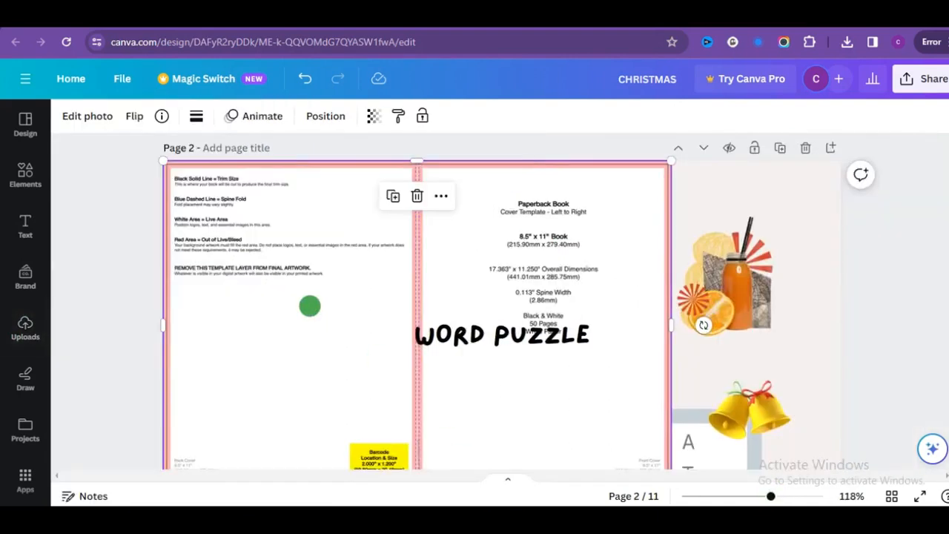
{"action": "left_click_drag", "start_coordinate": [672, 326], "coordinate": [601, 445]}
Step: Make the cover template image on page 2 semi-transparent so the puzzle page can be checked against its margins
{"action": "scroll", "coordinate": [419, 321], "scroll_direction": "down", "scroll_amount": 5}
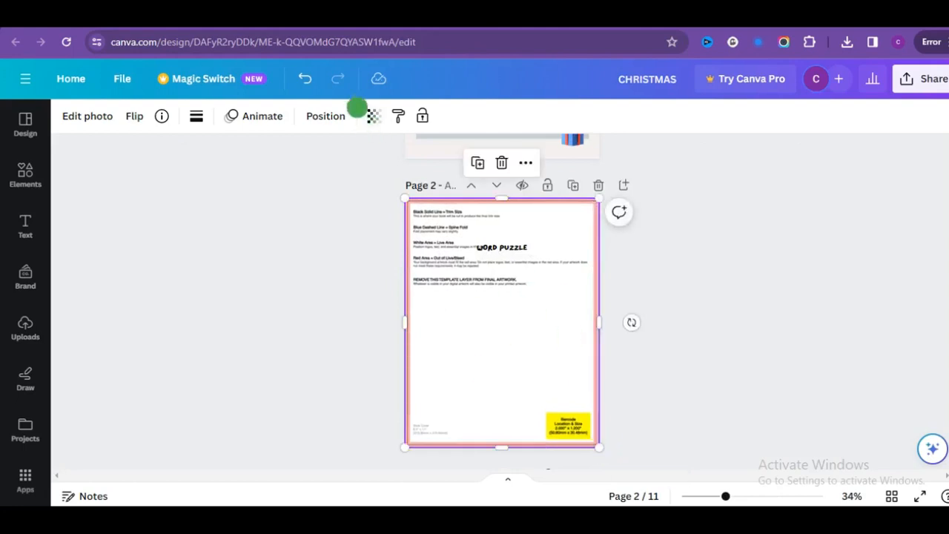
{"action": "left_click", "coordinate": [372, 116]}
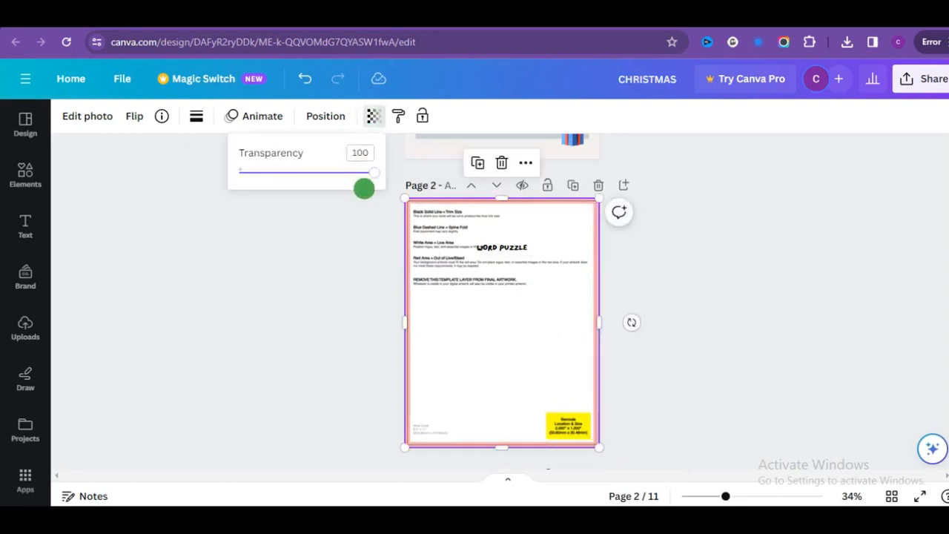
{"action": "left_click_drag", "start_coordinate": [374, 173], "coordinate": [302, 178]}
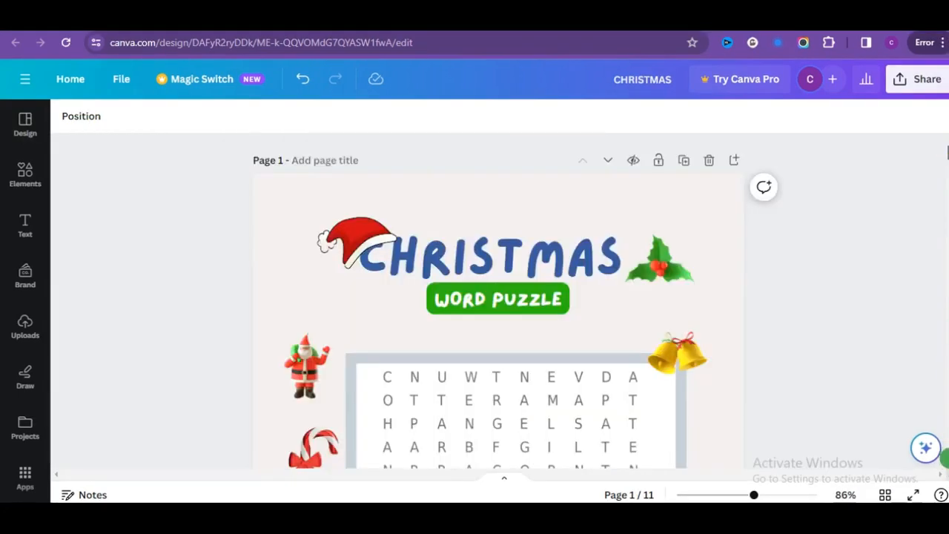
Step: Review the decorated puzzle, answer and make-your-own pages of the Christmas design from page 1 through page 3
{"action": "scroll", "coordinate": [497, 304], "scroll_direction": "down", "scroll_amount": 3}
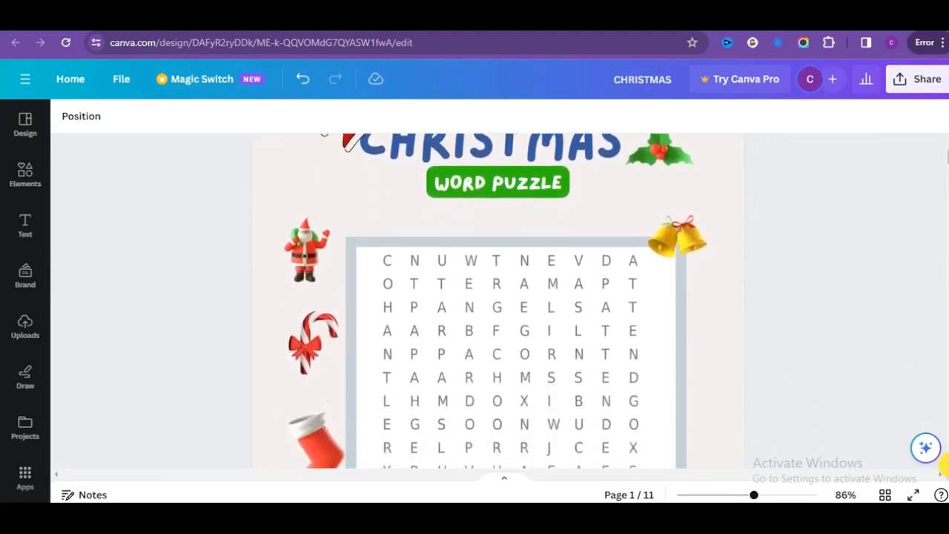
{"action": "scroll", "coordinate": [497, 304], "scroll_direction": "down", "scroll_amount": 5}
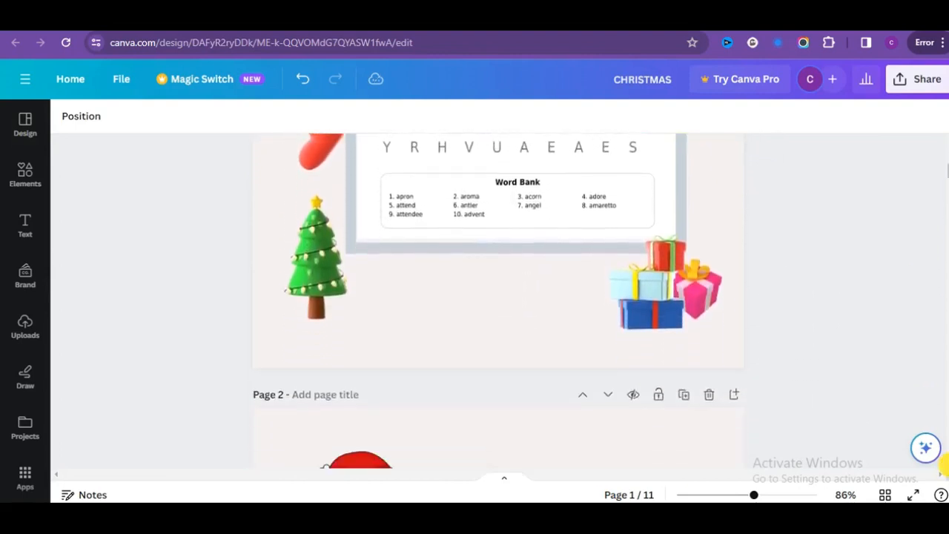
{"action": "scroll", "coordinate": [497, 304], "scroll_direction": "down", "scroll_amount": 5}
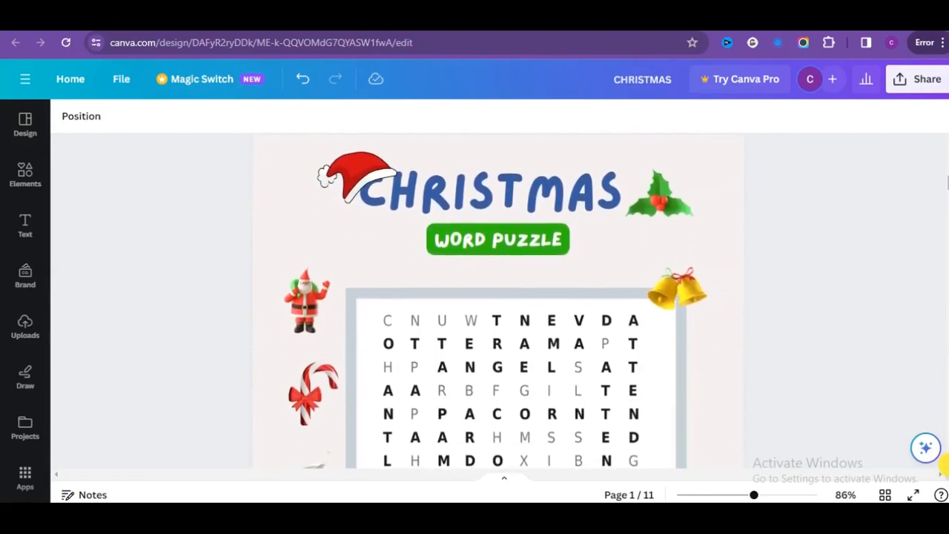
{"action": "scroll", "coordinate": [497, 304], "scroll_direction": "down", "scroll_amount": 5}
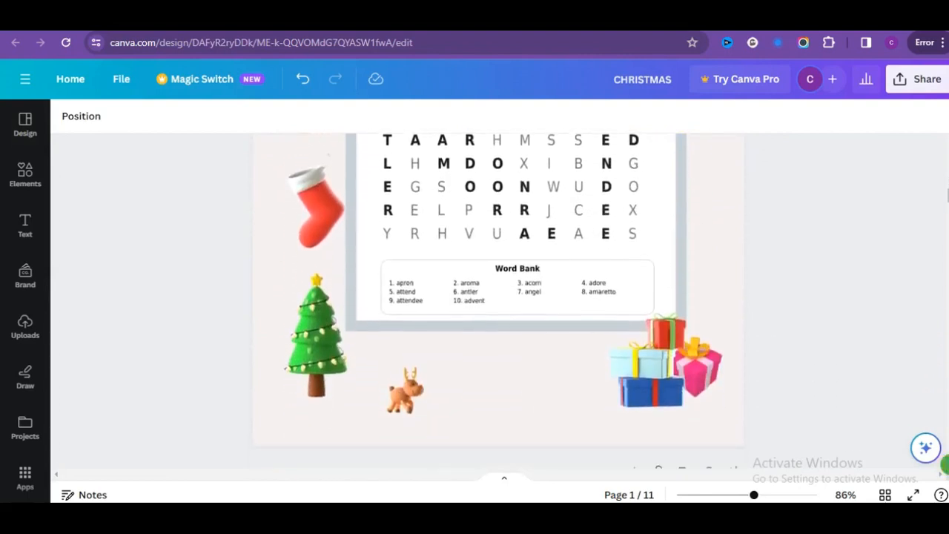
{"action": "scroll", "coordinate": [943, 465], "scroll_direction": "down", "scroll_amount": 3}
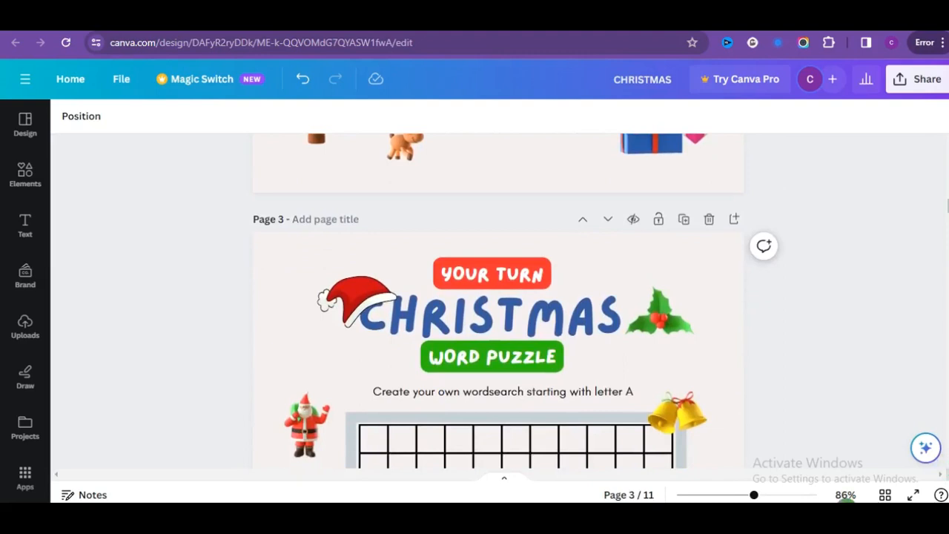
{"action": "left_click_drag", "start_coordinate": [755, 494], "coordinate": [764, 495]}
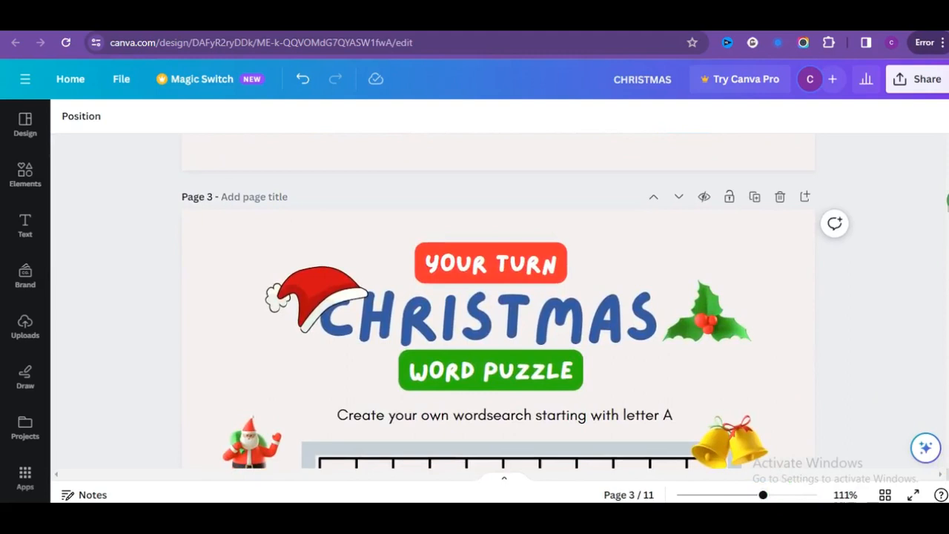
{"action": "scroll", "coordinate": [947, 204], "scroll_direction": "down", "scroll_amount": 3}
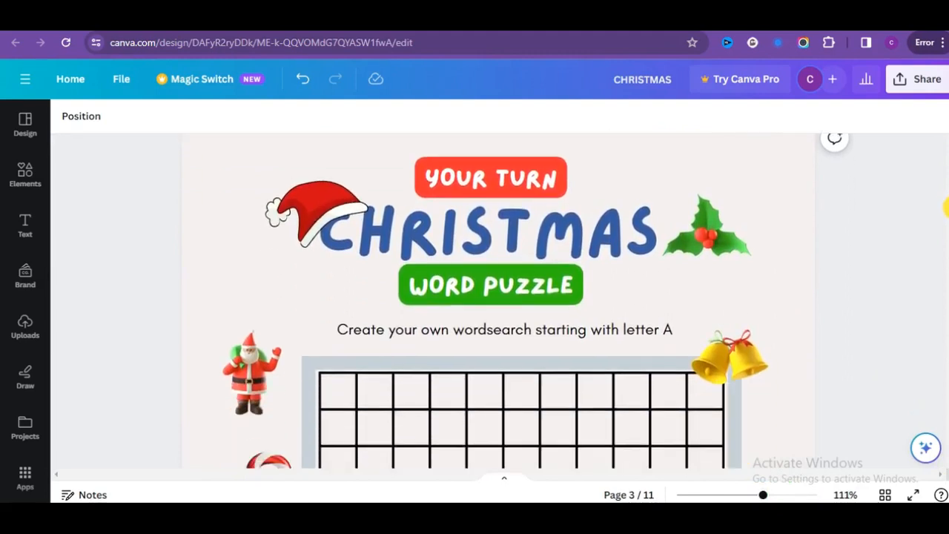
{"action": "scroll", "coordinate": [947, 208], "scroll_direction": "down", "scroll_amount": 1}
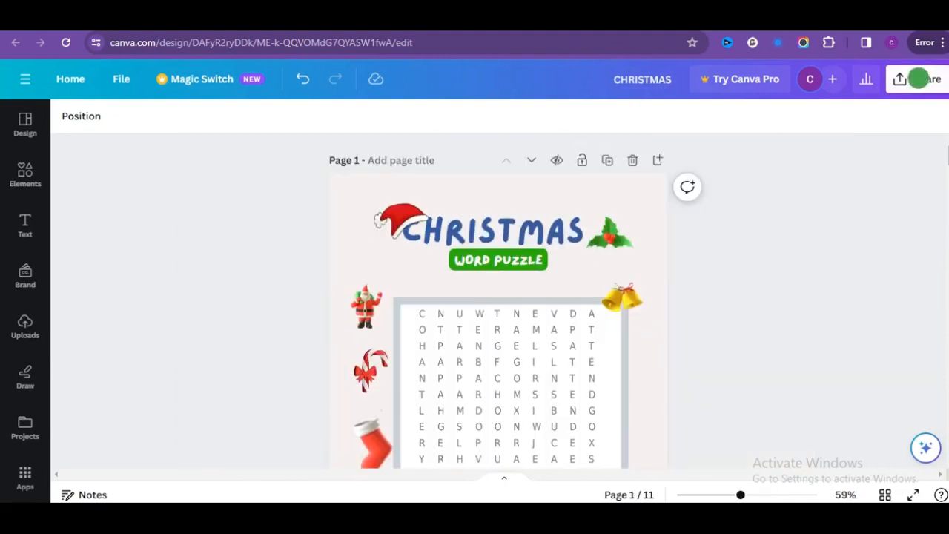
Step: Open the download options for all pages of the Christmas design and set the file type to PDF Print
{"action": "left_click", "coordinate": [919, 79]}
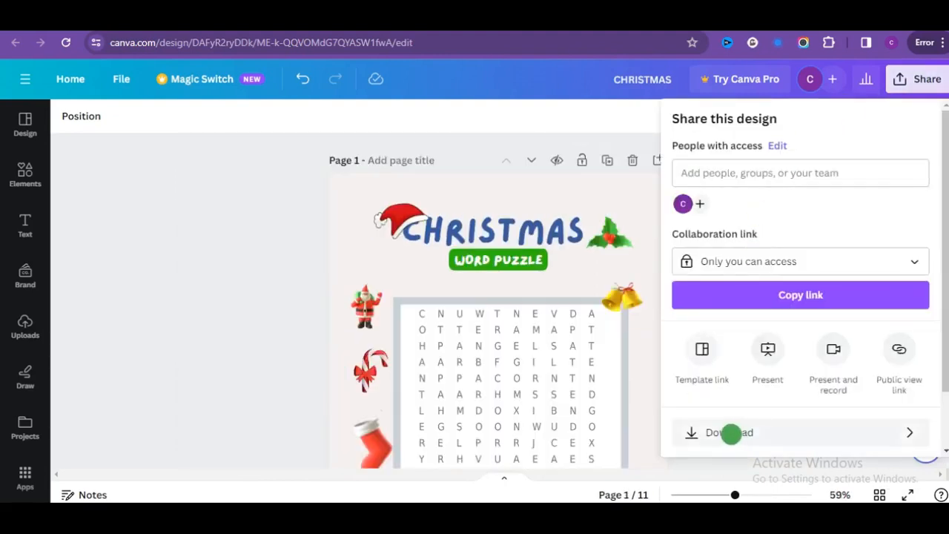
{"action": "left_click", "coordinate": [738, 430]}
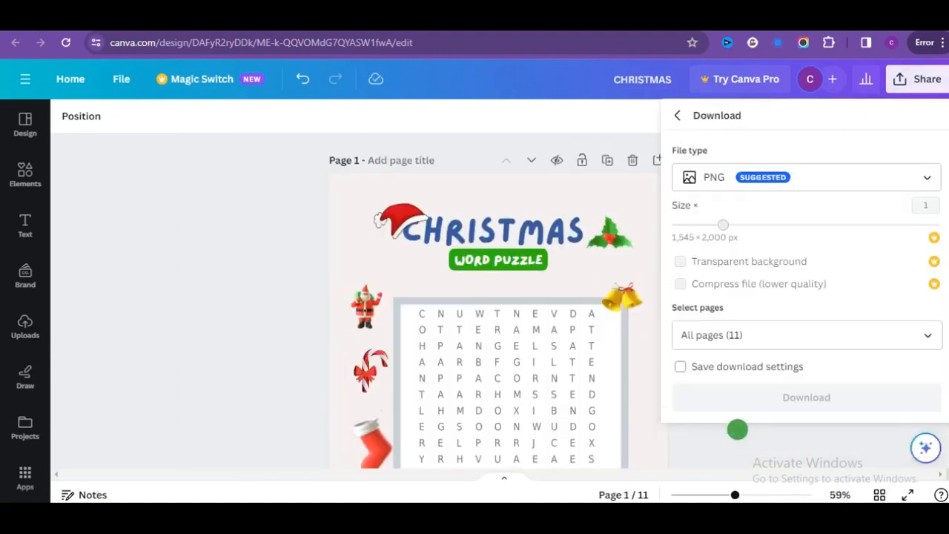
{"action": "left_click", "coordinate": [899, 183]}
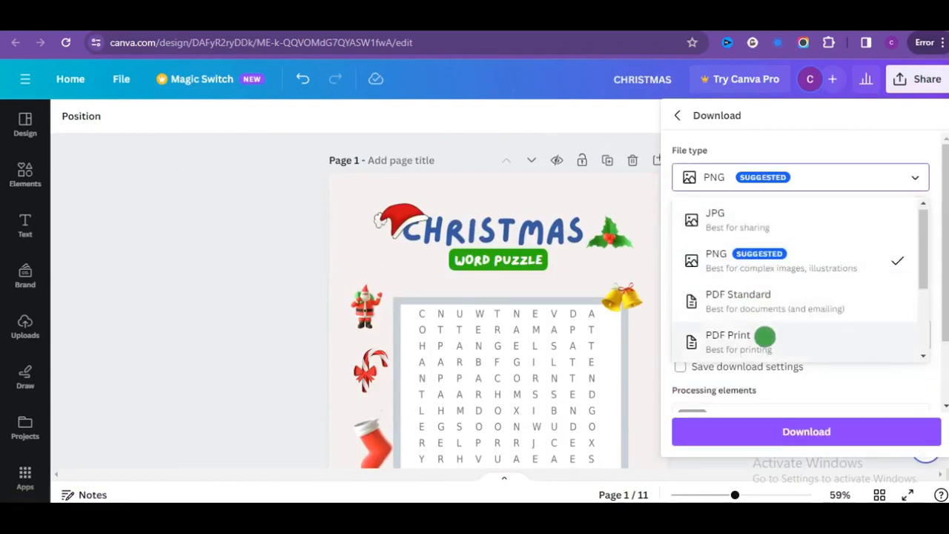
{"action": "left_click", "coordinate": [764, 338]}
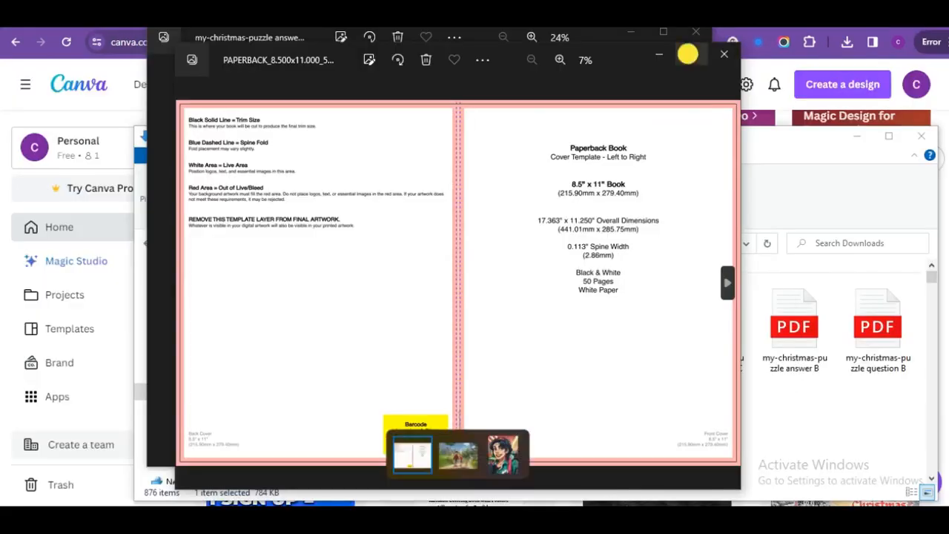
Step: Enlarge the paperback cover template in the image viewer and check the overall dimensions of the cover
{"action": "left_click", "coordinate": [688, 52]}
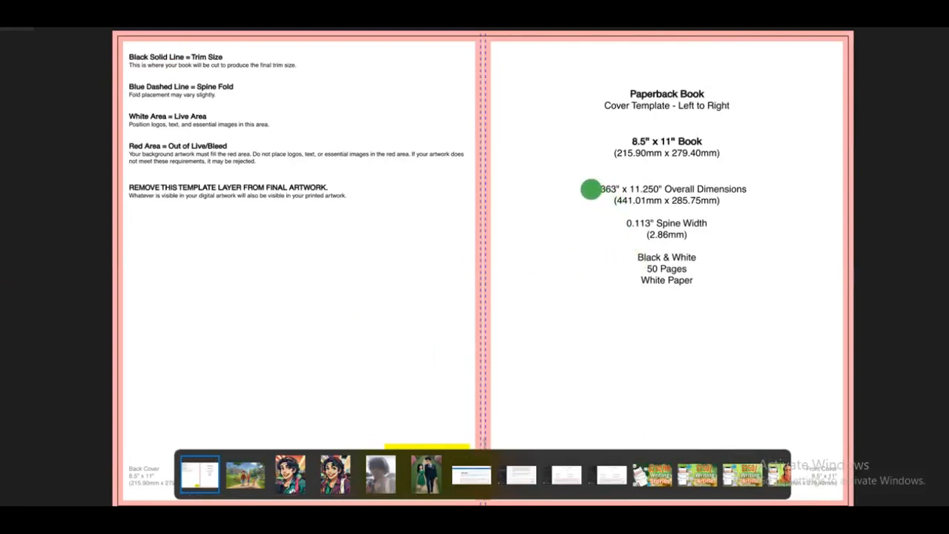
{"action": "left_click_drag", "start_coordinate": [560, 183], "coordinate": [604, 188]}
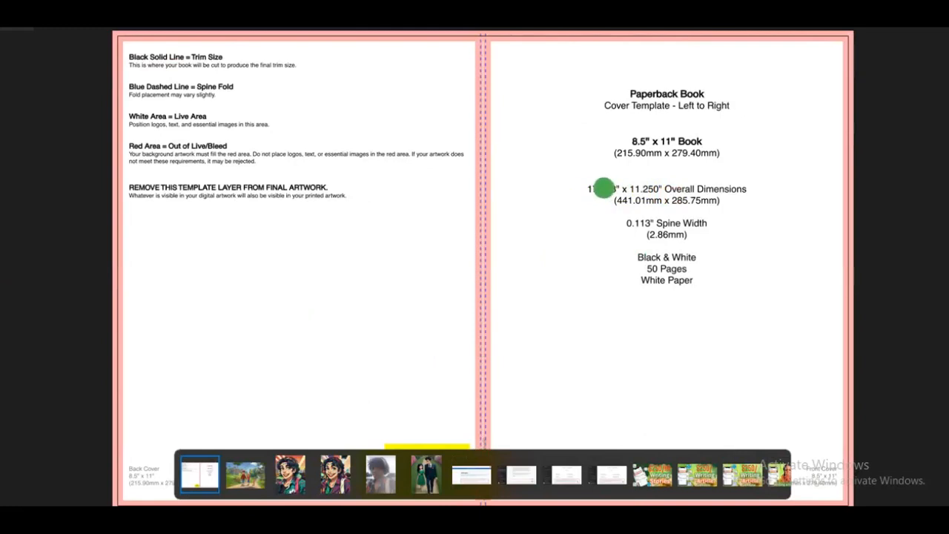
{"action": "mouse_move", "coordinate": [604, 325]}
{"action": "left_mouse_down"}
{"action": "mouse_move", "coordinate": [689, 304]}
{"action": "mouse_move", "coordinate": [483, 432]}
{"action": "left_mouse_up"}
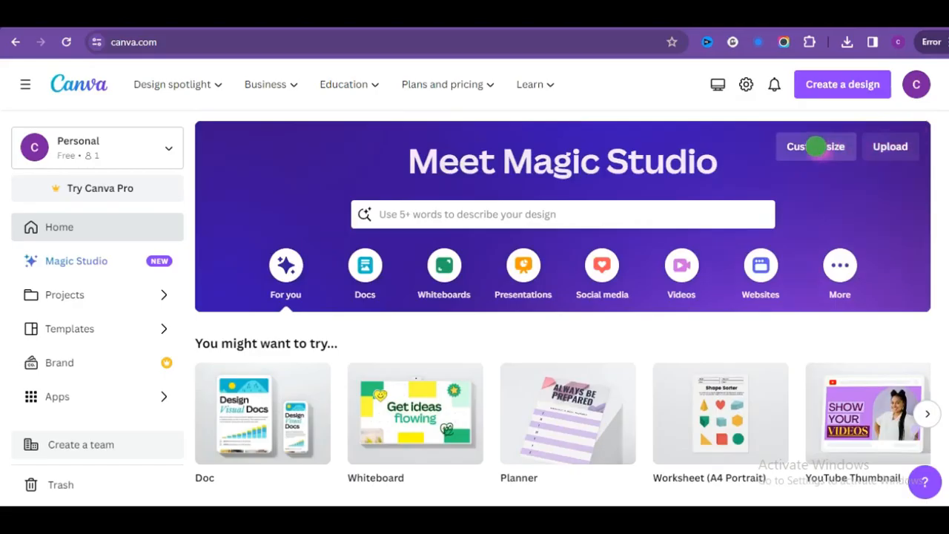
Step: Create a new custom-size design of 17.363 × 11.25 in for the full paperback cover
{"action": "left_click", "coordinate": [816, 146]}
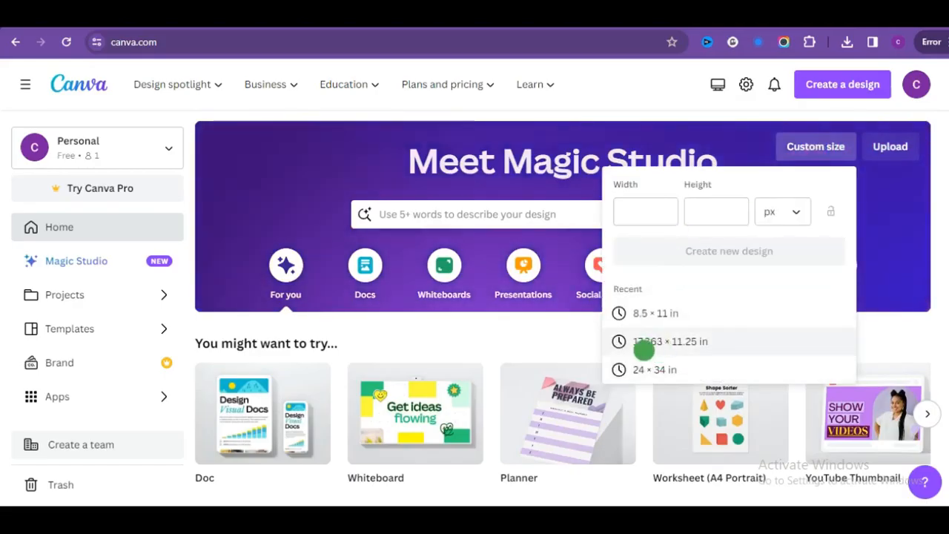
{"action": "left_click", "coordinate": [794, 212]}
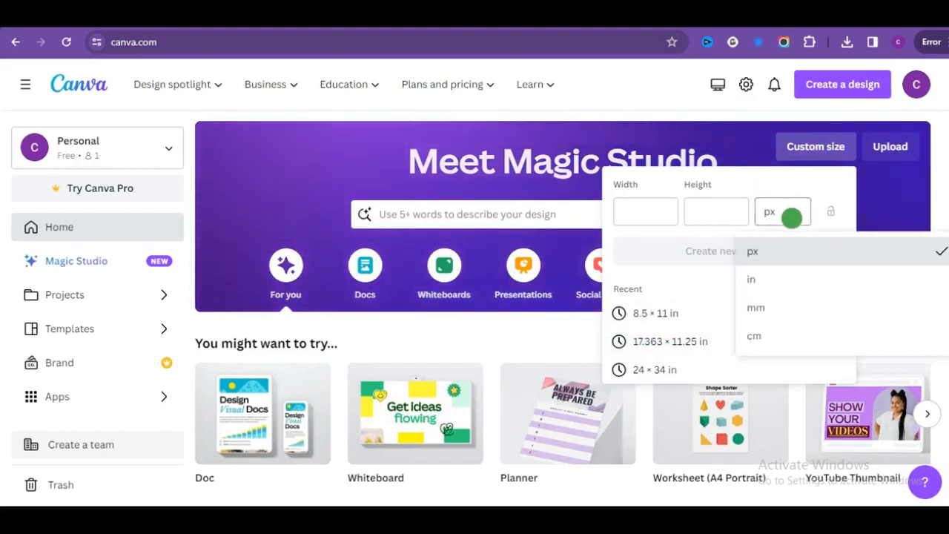
{"action": "left_click", "coordinate": [755, 280]}
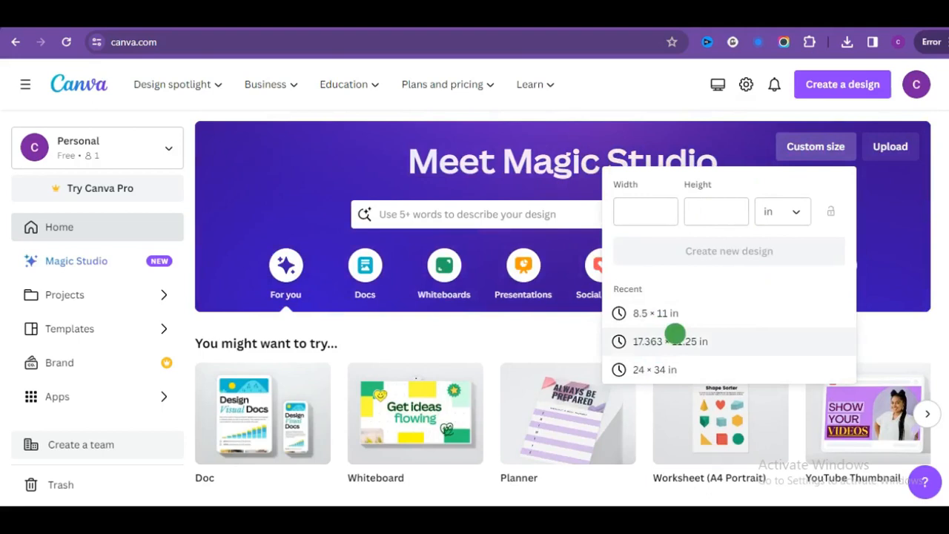
{"action": "left_click", "coordinate": [664, 341]}
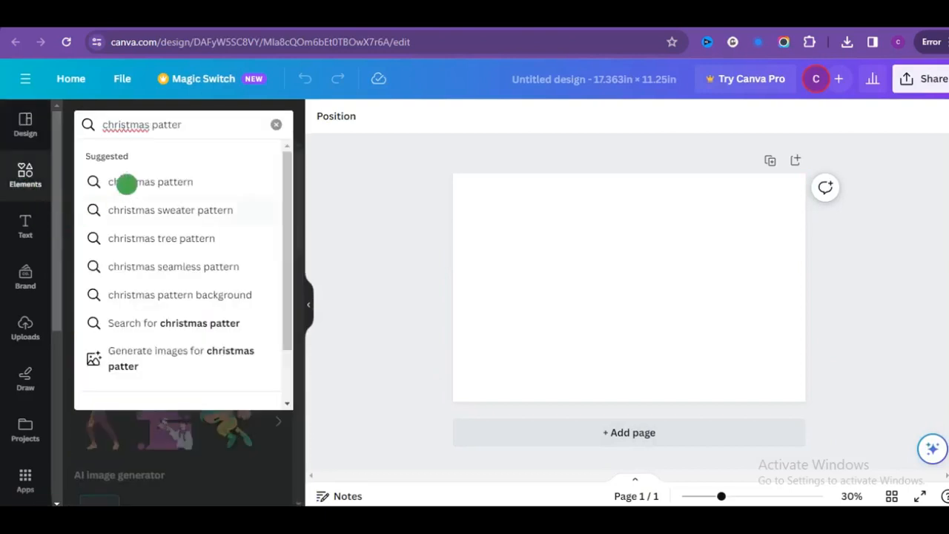
Step: Find a Christmas seamless pattern among the graphics and fill page 1 with two side-by-side copies of it
{"action": "left_click", "coordinate": [149, 181]}
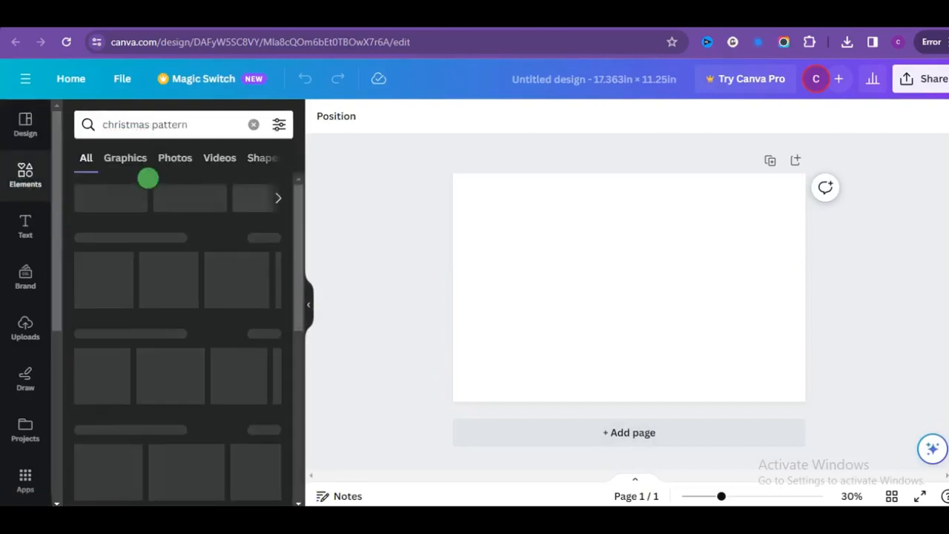
{"action": "left_click", "coordinate": [267, 237]}
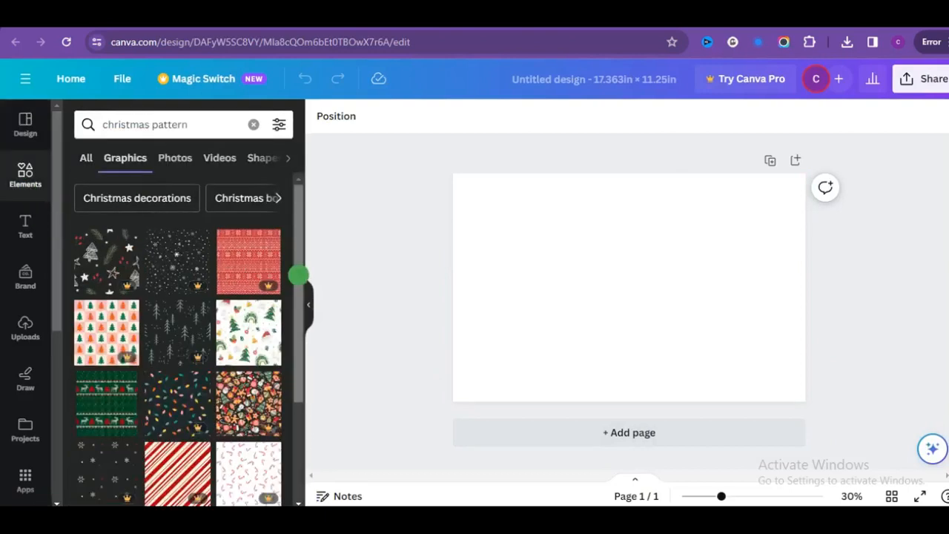
{"action": "left_click_drag", "start_coordinate": [295, 255], "coordinate": [297, 301]}
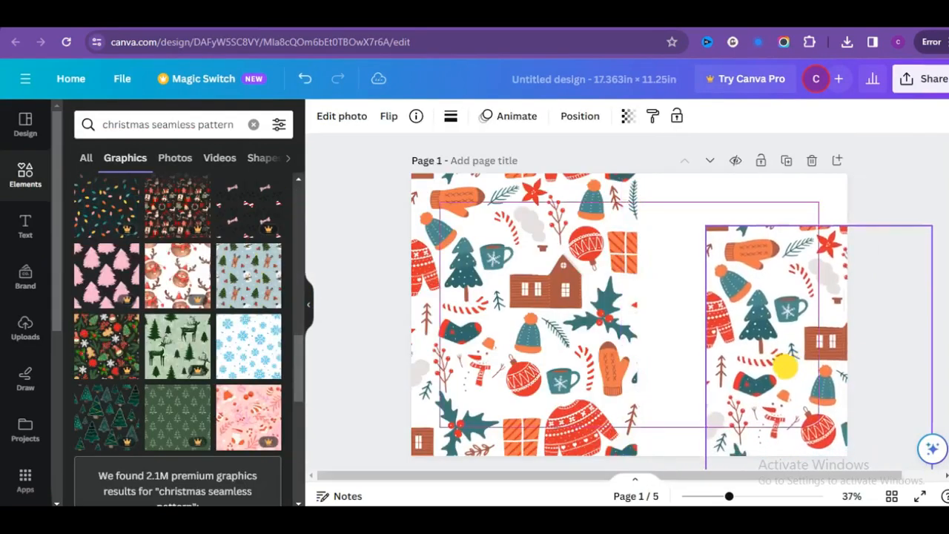
{"action": "left_click_drag", "start_coordinate": [785, 365], "coordinate": [706, 321]}
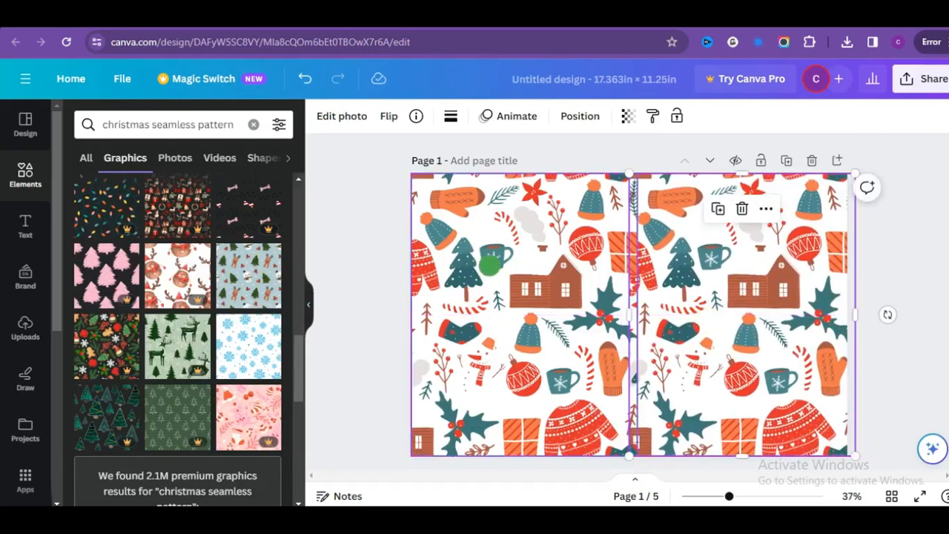
{"action": "left_click", "coordinate": [490, 263]}
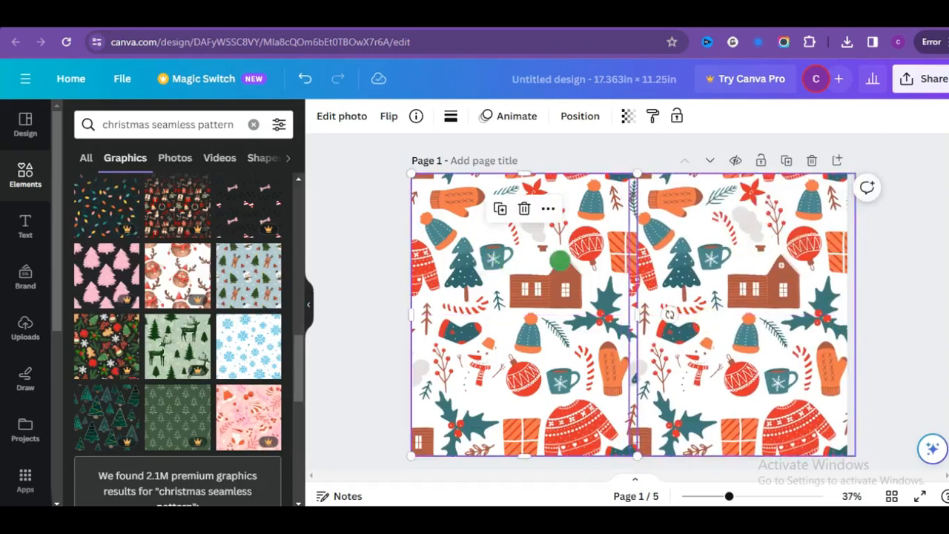
{"action": "left_click", "coordinate": [396, 300]}
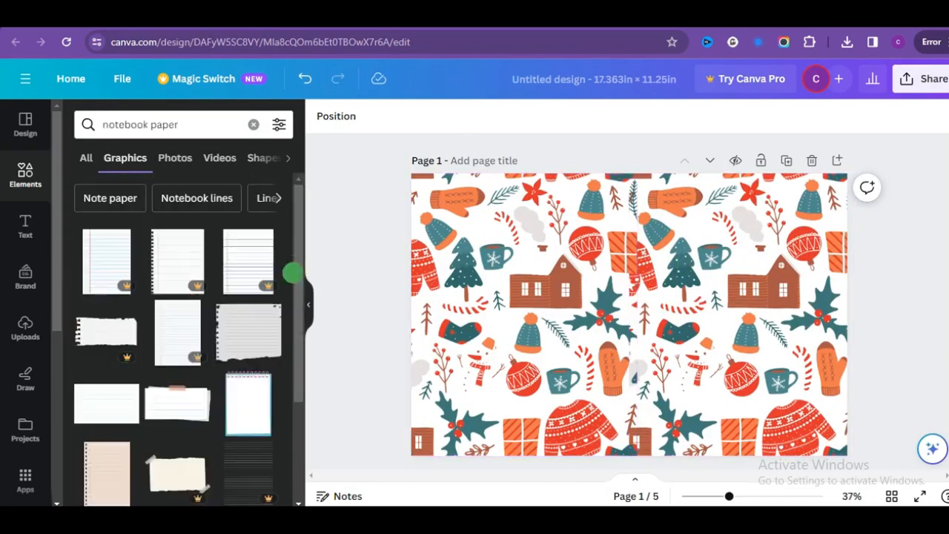
Step: Browse the notebook paper graphics and place the yellow note with orange corner flowers over the front-cover half of page 1
{"action": "scroll", "coordinate": [304, 260], "scroll_direction": "down", "scroll_amount": 2}
{"action": "scroll", "coordinate": [297, 311], "scroll_direction": "down", "scroll_amount": 3}
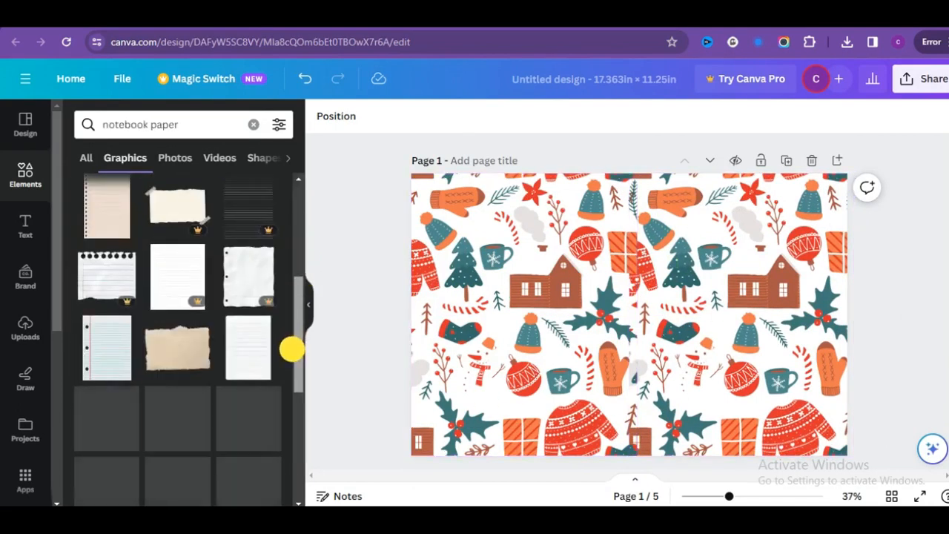
{"action": "scroll", "coordinate": [282, 401], "scroll_direction": "down", "scroll_amount": 5}
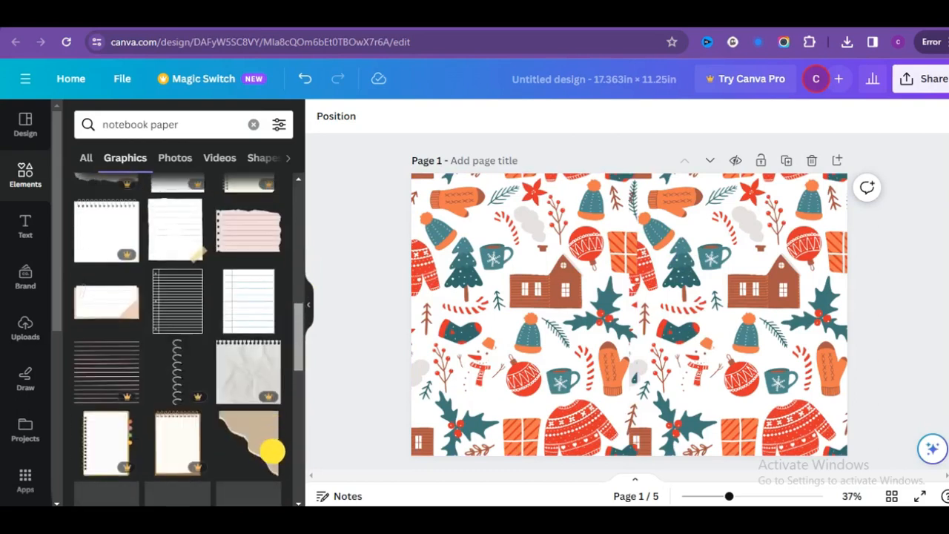
{"action": "scroll", "coordinate": [271, 467], "scroll_direction": "down", "scroll_amount": 3}
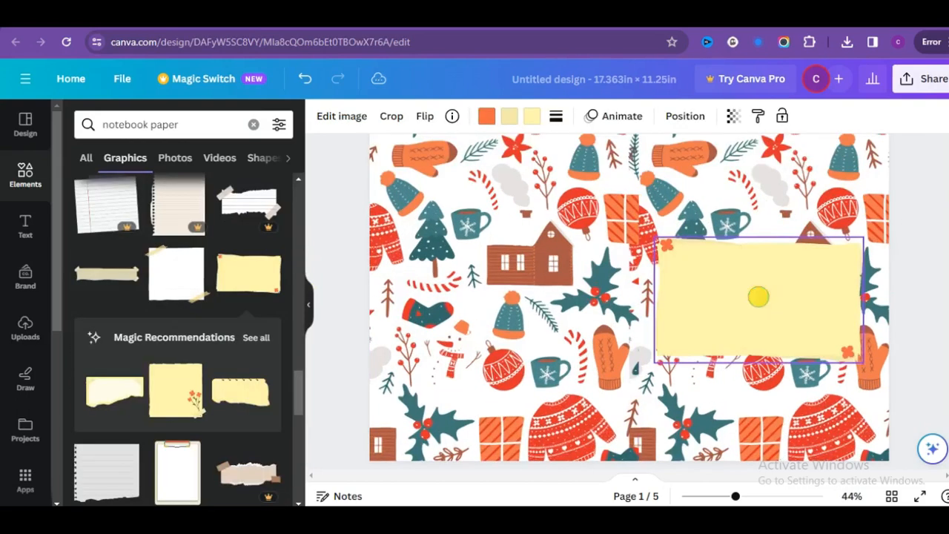
{"action": "left_click", "coordinate": [556, 344]}
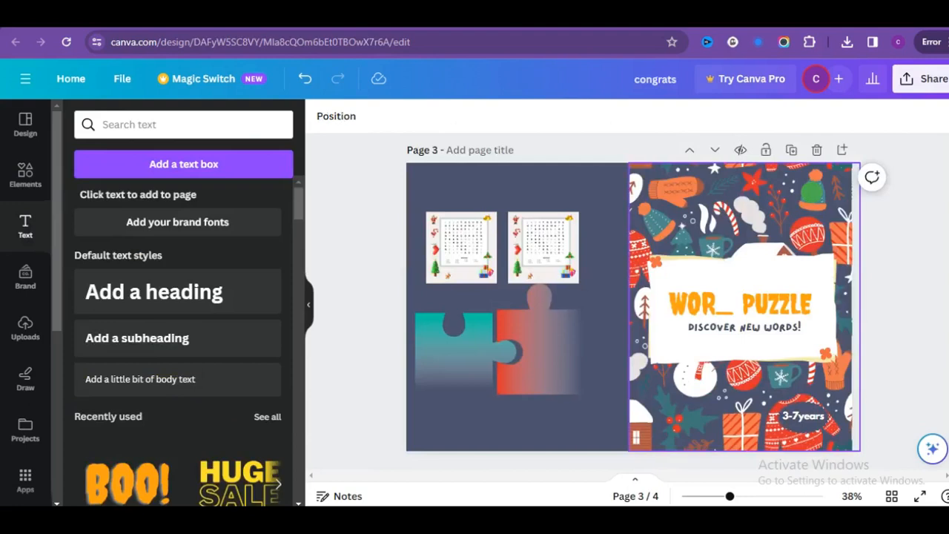
{"action": "left_click", "coordinate": [668, 205]}
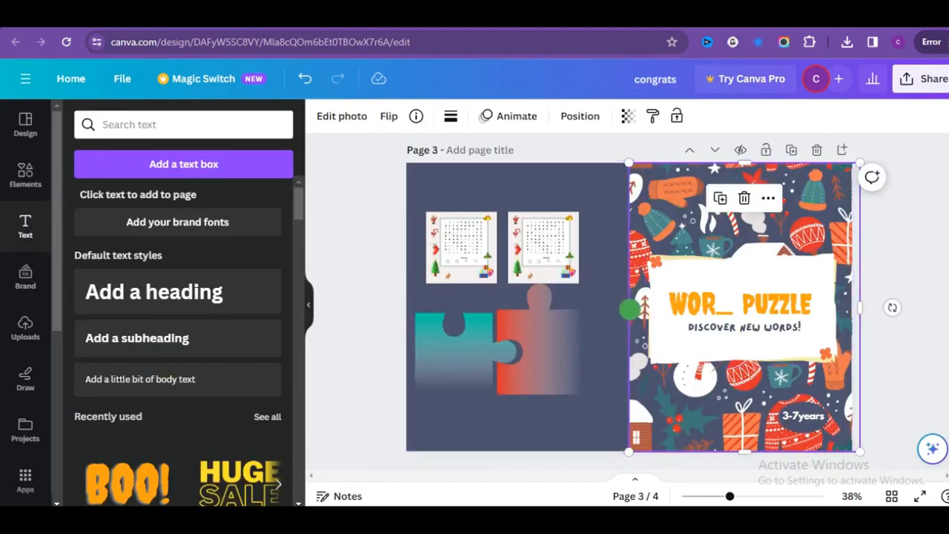
{"action": "left_click_drag", "start_coordinate": [638, 306], "coordinate": [627, 308]}
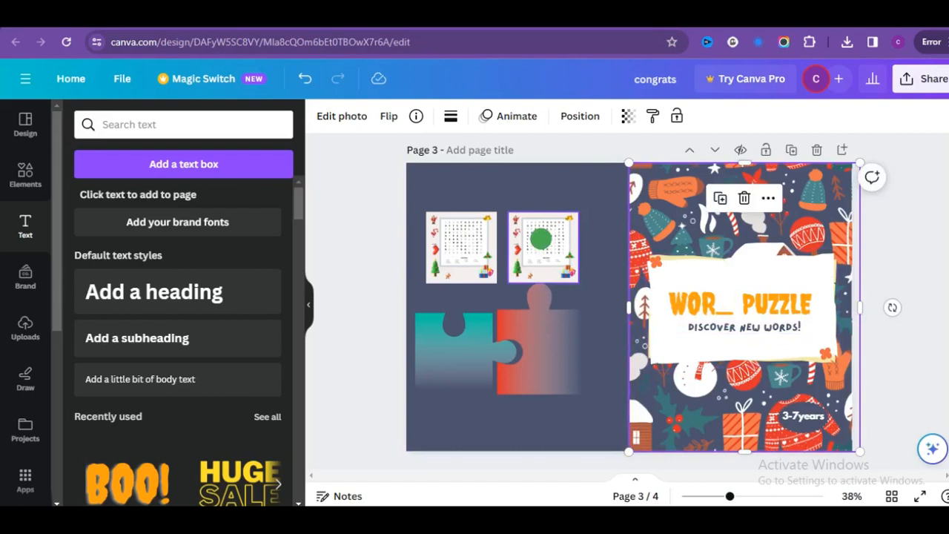
{"action": "left_click", "coordinate": [541, 238]}
{"action": "left_click", "coordinate": [461, 245]}
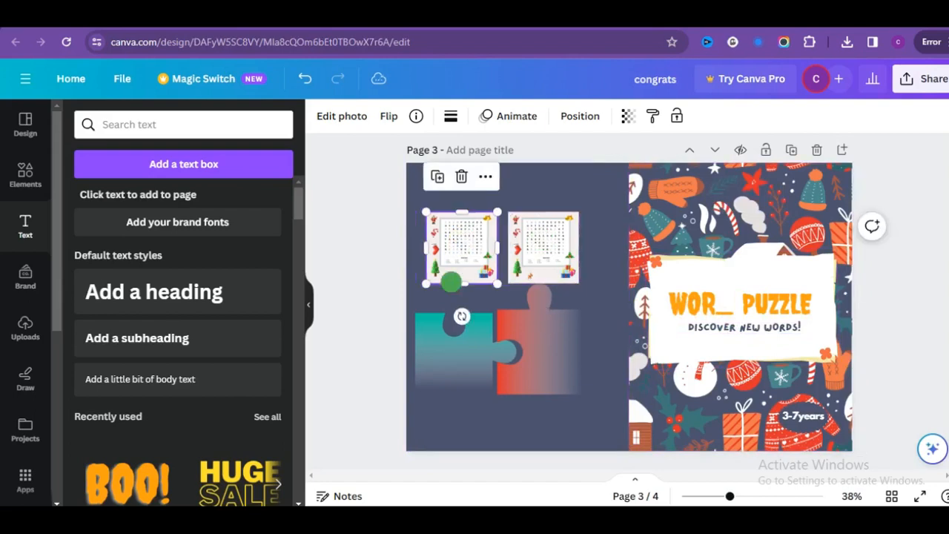
{"action": "left_click", "coordinate": [549, 438]}
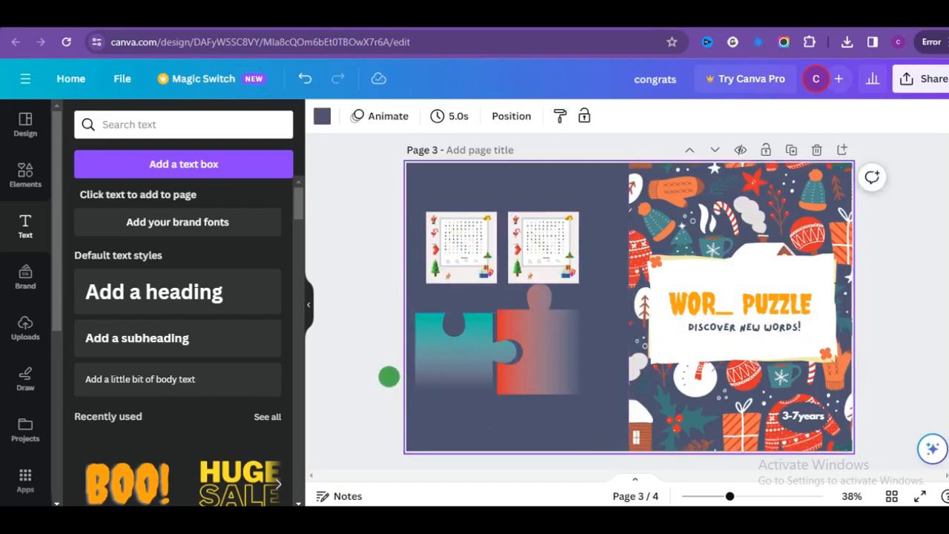
Step: Place the uploaded paperback cover template over page 3 and enlarge it to fill the whole cover page
{"action": "left_click", "coordinate": [26, 329]}
{"action": "left_click_drag", "start_coordinate": [194, 307], "coordinate": [528, 302]}
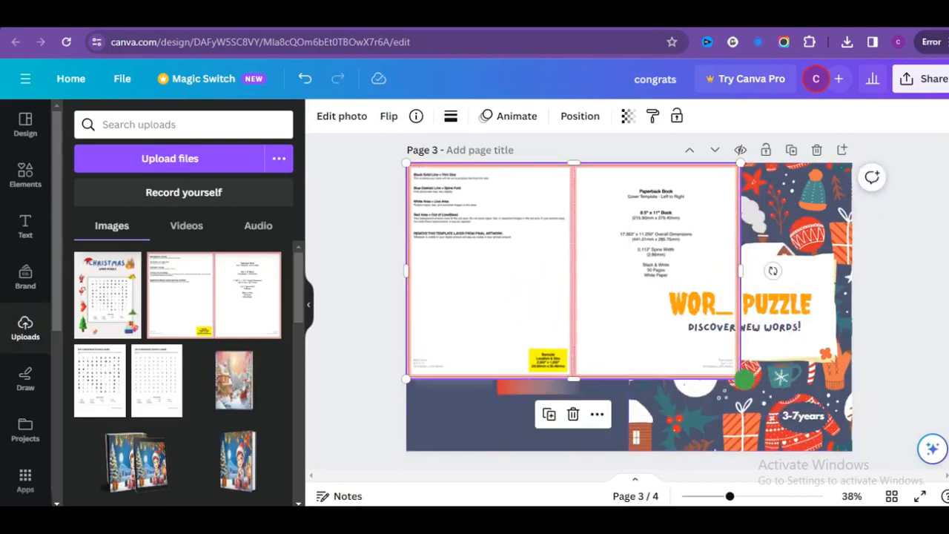
{"action": "left_click_drag", "start_coordinate": [740, 379], "coordinate": [865, 438]}
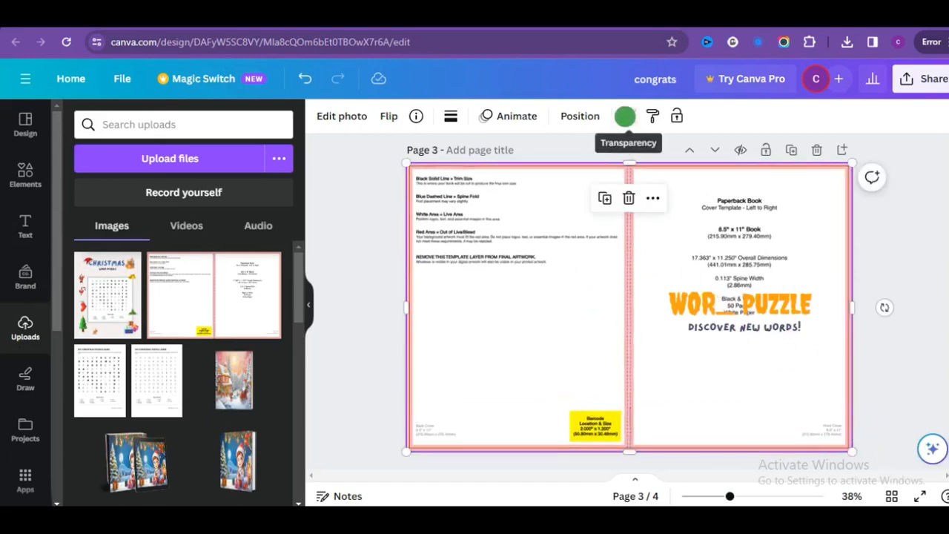
Step: Set the transparency of the cover template on page 3 to 39 so the artwork beneath can be checked against its guides
{"action": "left_click", "coordinate": [627, 117]}
{"action": "left_click_drag", "start_coordinate": [628, 172], "coordinate": [560, 178]}
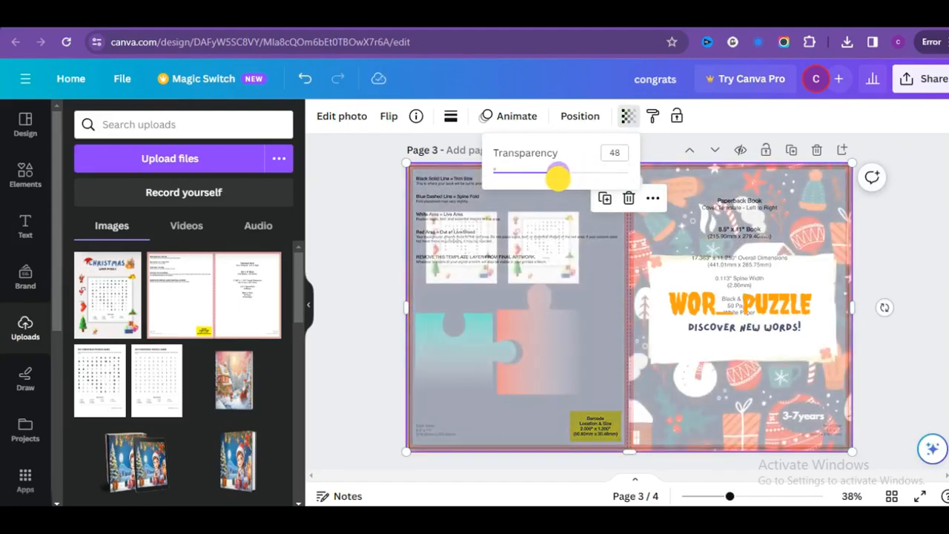
{"action": "left_click_drag", "start_coordinate": [547, 178], "coordinate": [546, 176]}
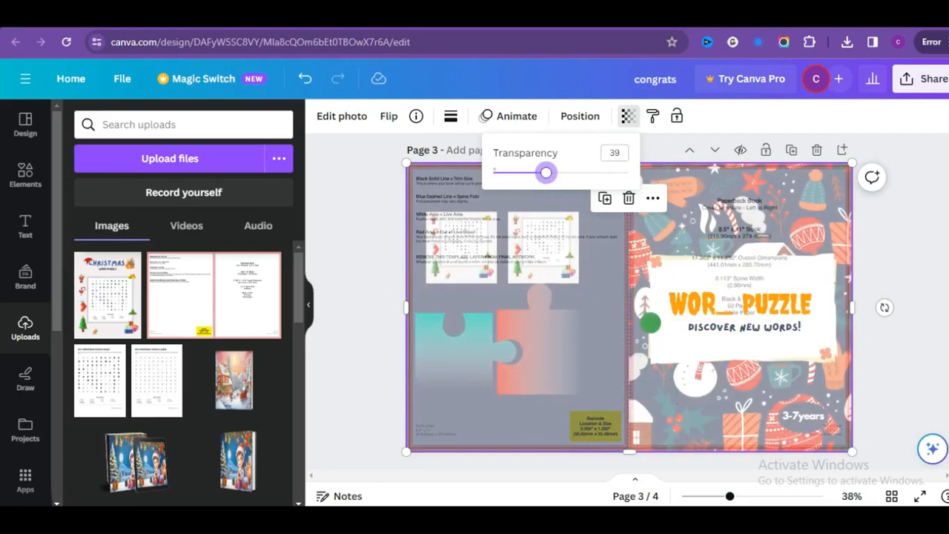
{"action": "left_click_drag", "start_coordinate": [642, 286], "coordinate": [631, 334]}
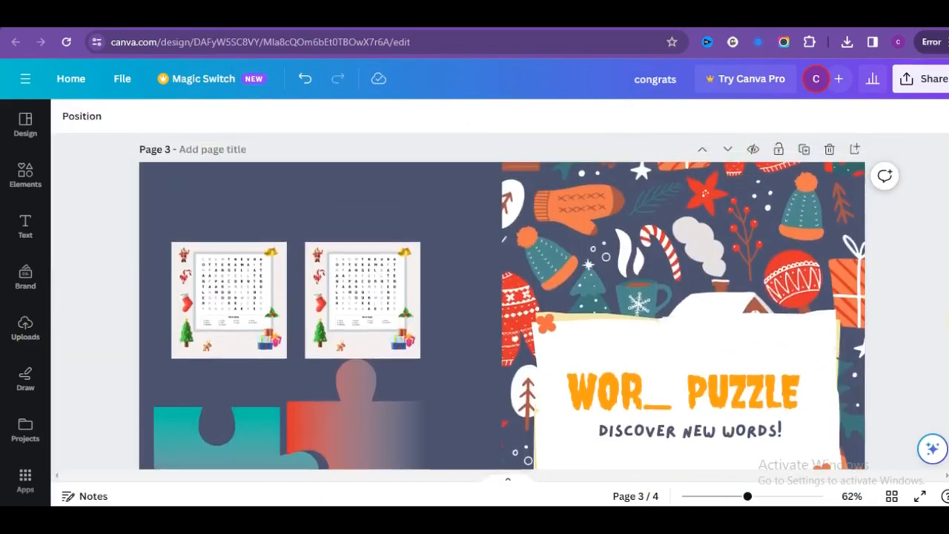
{"action": "scroll", "coordinate": [502, 303], "scroll_direction": "down", "scroll_amount": 3}
{"action": "scroll", "coordinate": [502, 296], "scroll_direction": "up", "scroll_amount": 1}
{"action": "scroll", "coordinate": [796, 285], "scroll_direction": "up", "scroll_amount": 1}
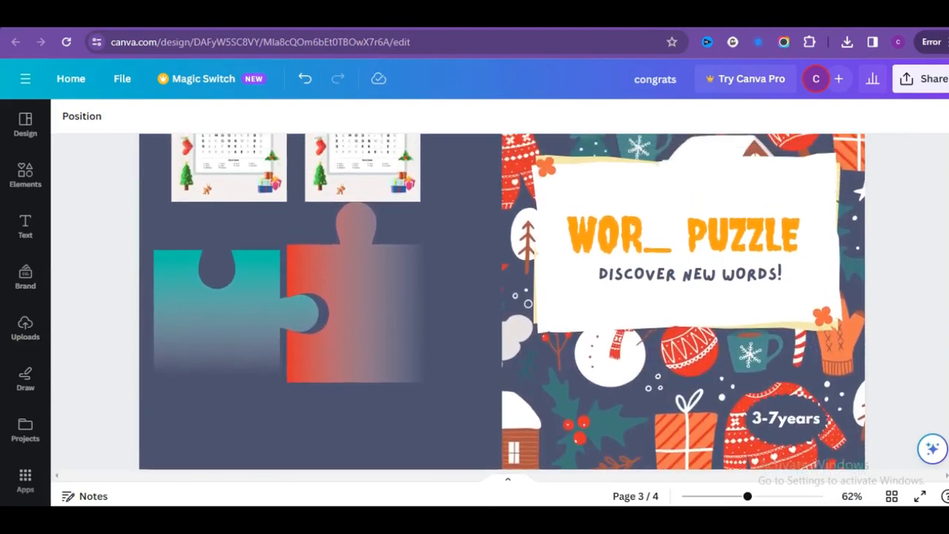
{"action": "left_click", "coordinate": [823, 291]}
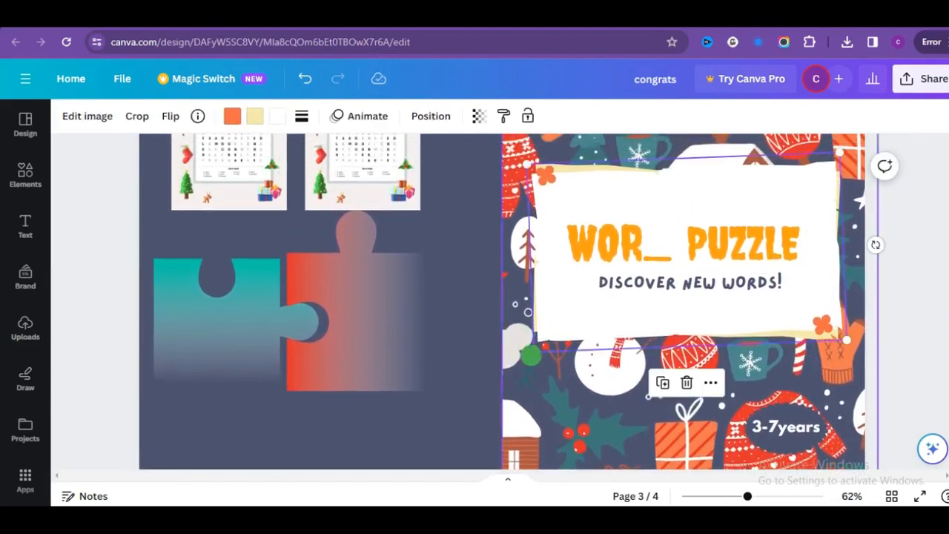
{"action": "scroll", "coordinate": [858, 317], "scroll_direction": "down", "scroll_amount": 3}
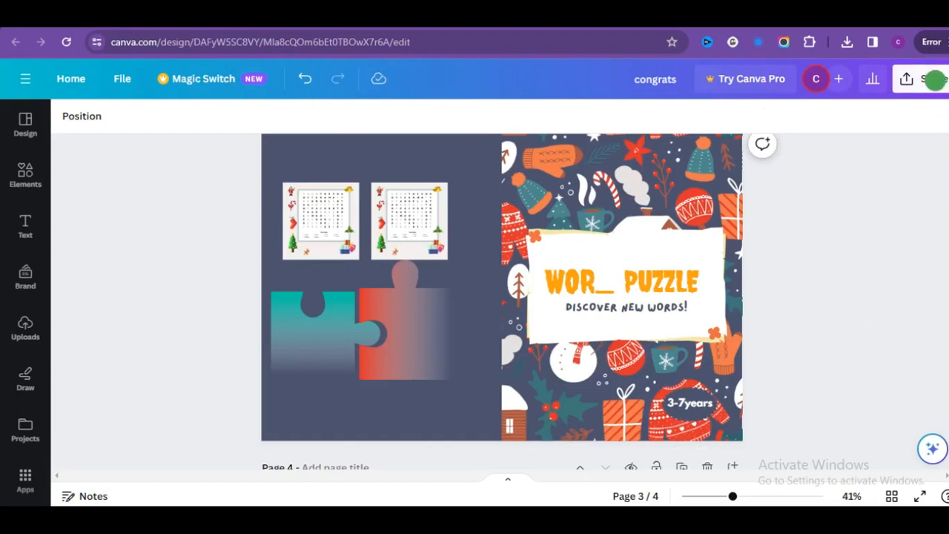
Step: Open the cover design's download settings and set the file type to PDF Print
{"action": "left_click", "coordinate": [932, 80]}
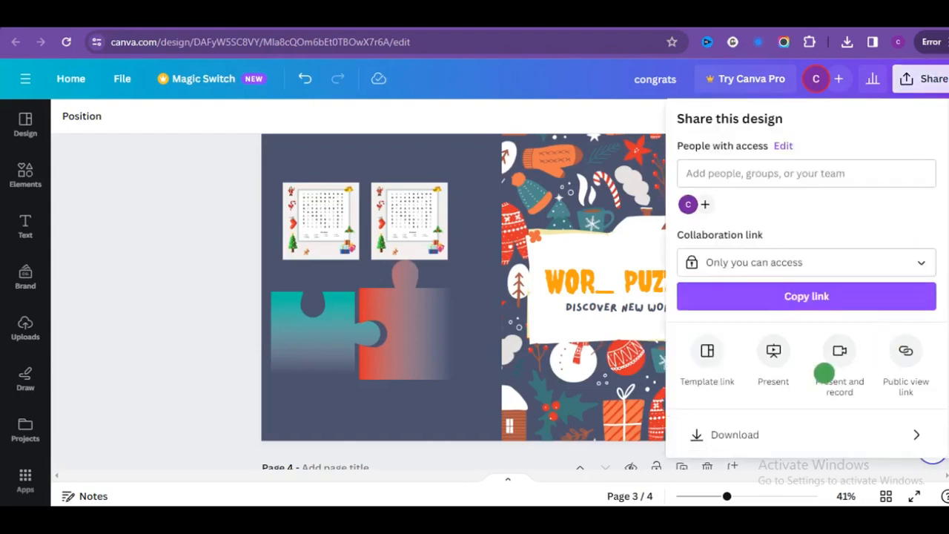
{"action": "left_click", "coordinate": [914, 433]}
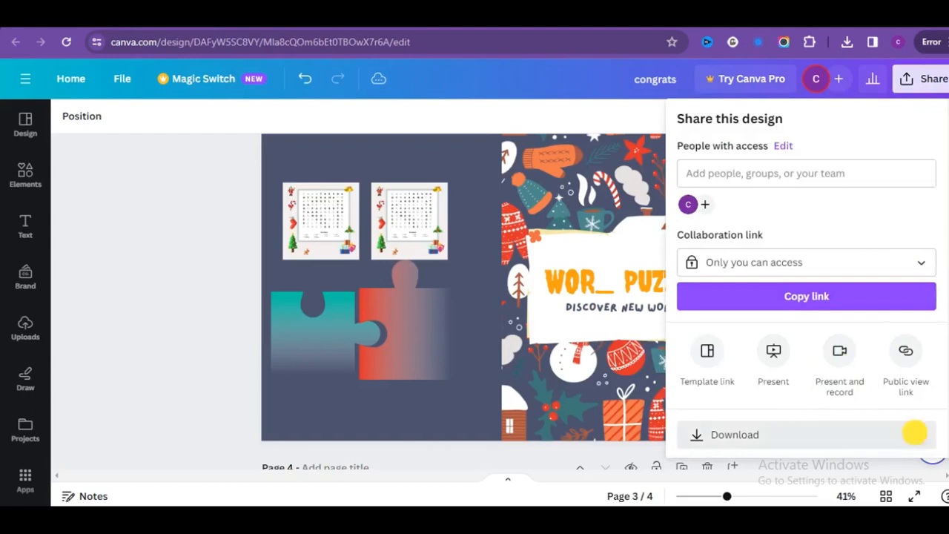
{"action": "left_click", "coordinate": [915, 435]}
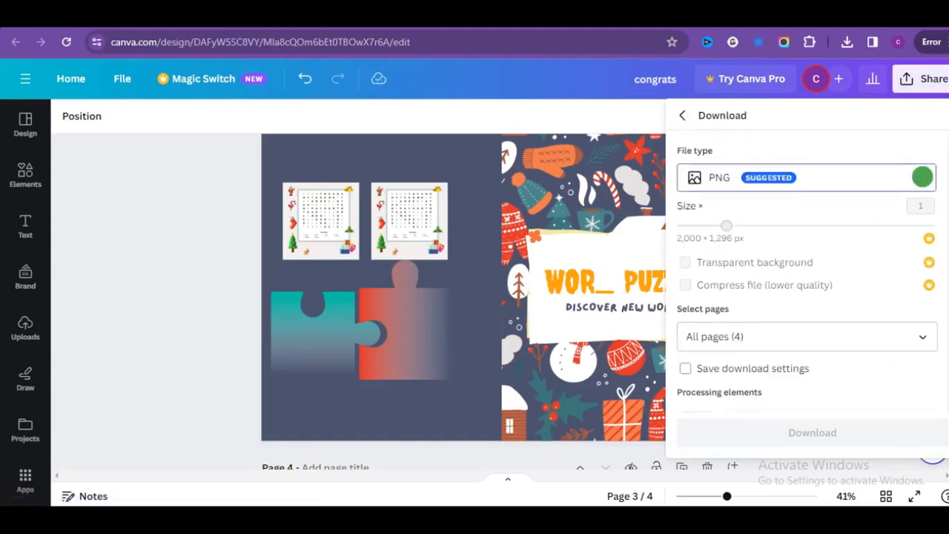
{"action": "left_click", "coordinate": [922, 177]}
{"action": "left_click", "coordinate": [777, 341]}
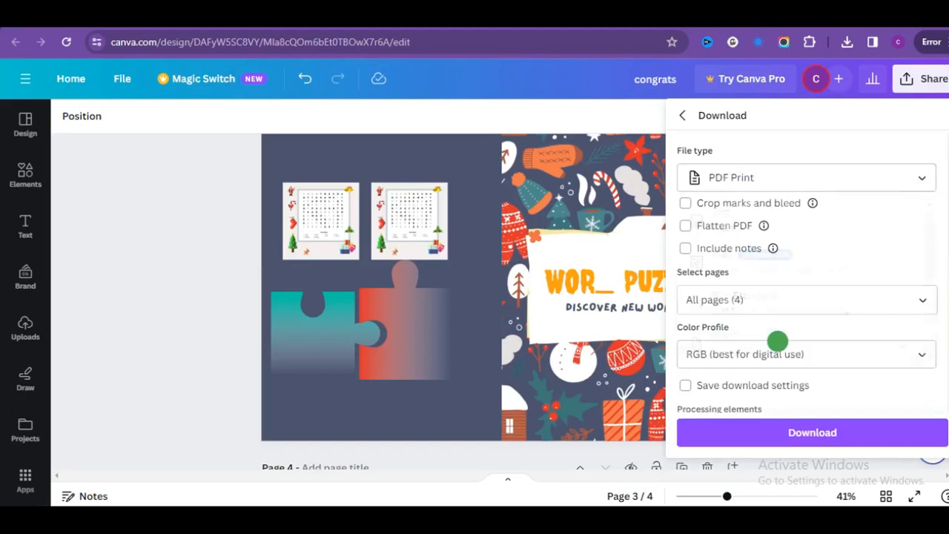